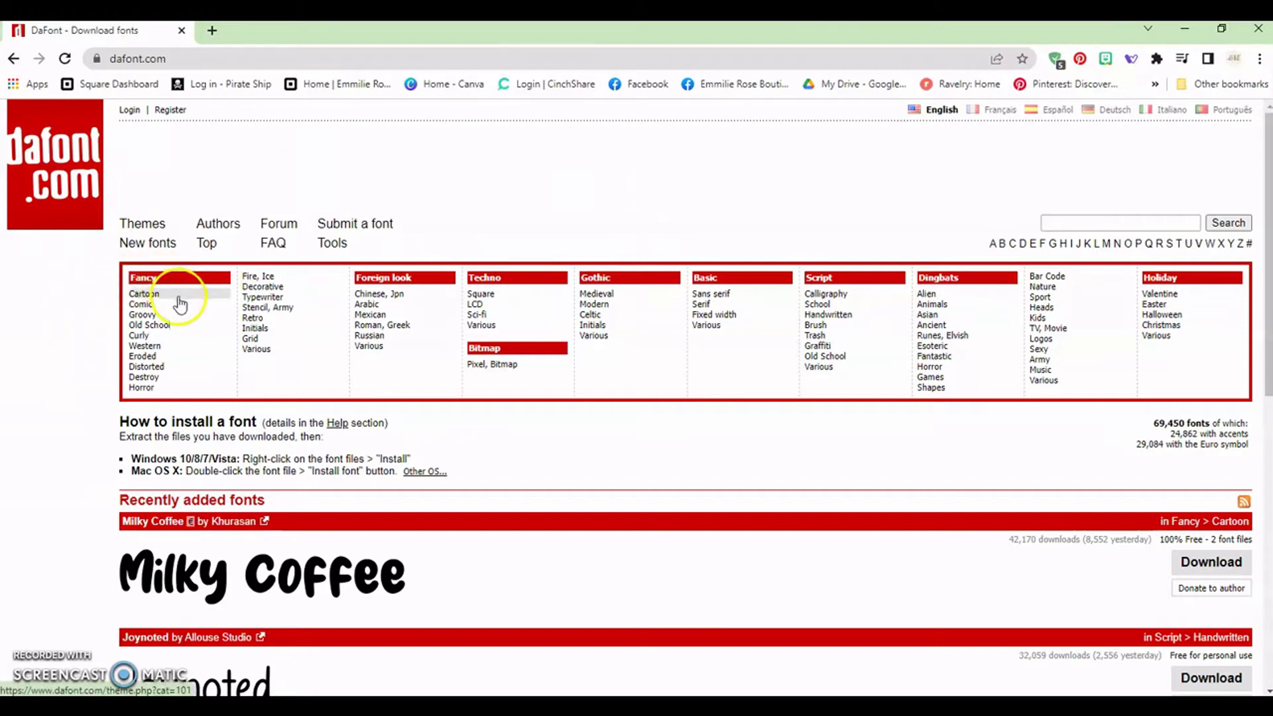
# - Open DaFont's Fancy > Groovy font category from the dafont.com home page
pyautogui.click(179, 316)
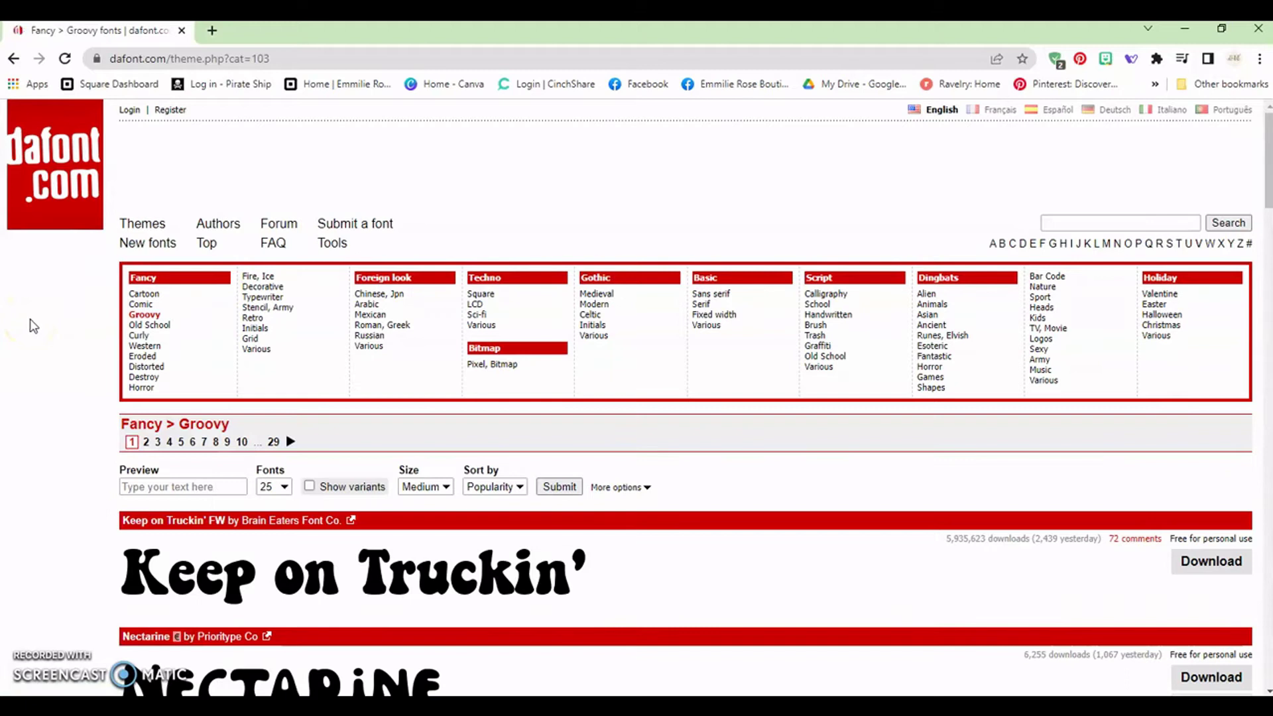
# - Browse the Groovy fonts and download Keep on Truckin' FW, cancelling the duplicate zip save
pyautogui.scroll(-7, 61, 345)
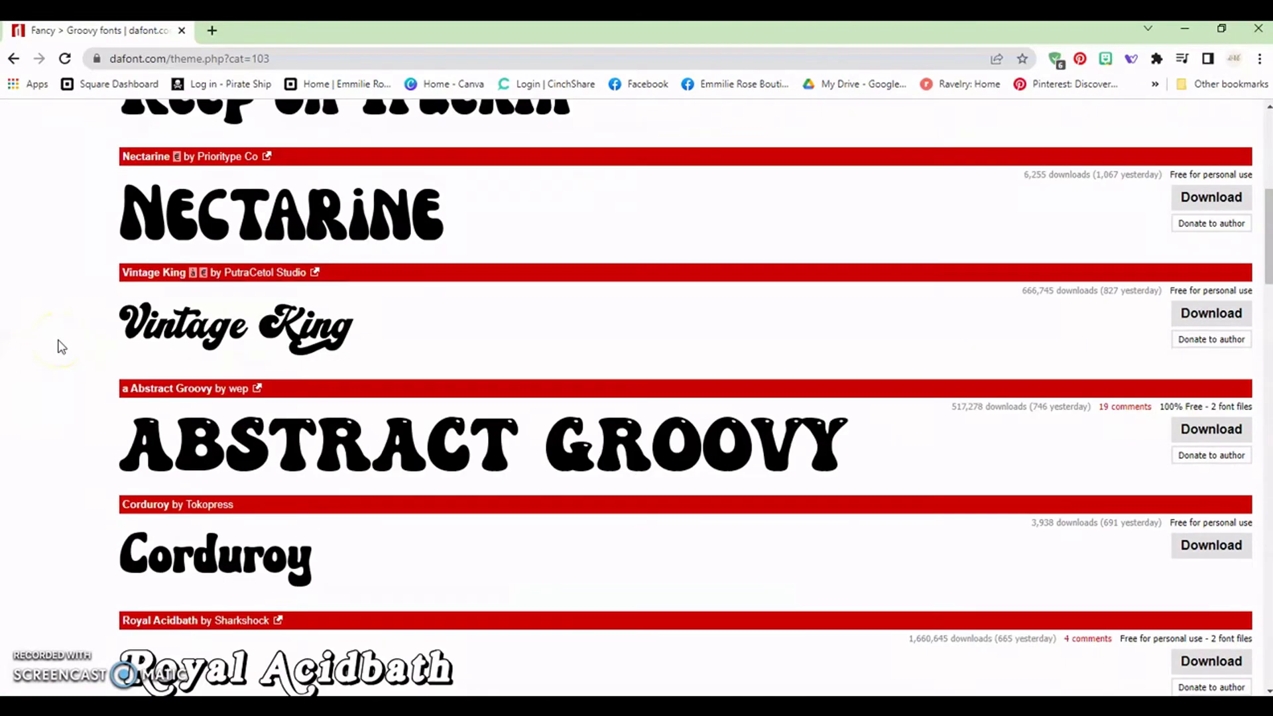
pyautogui.scroll(-10, 61, 346)
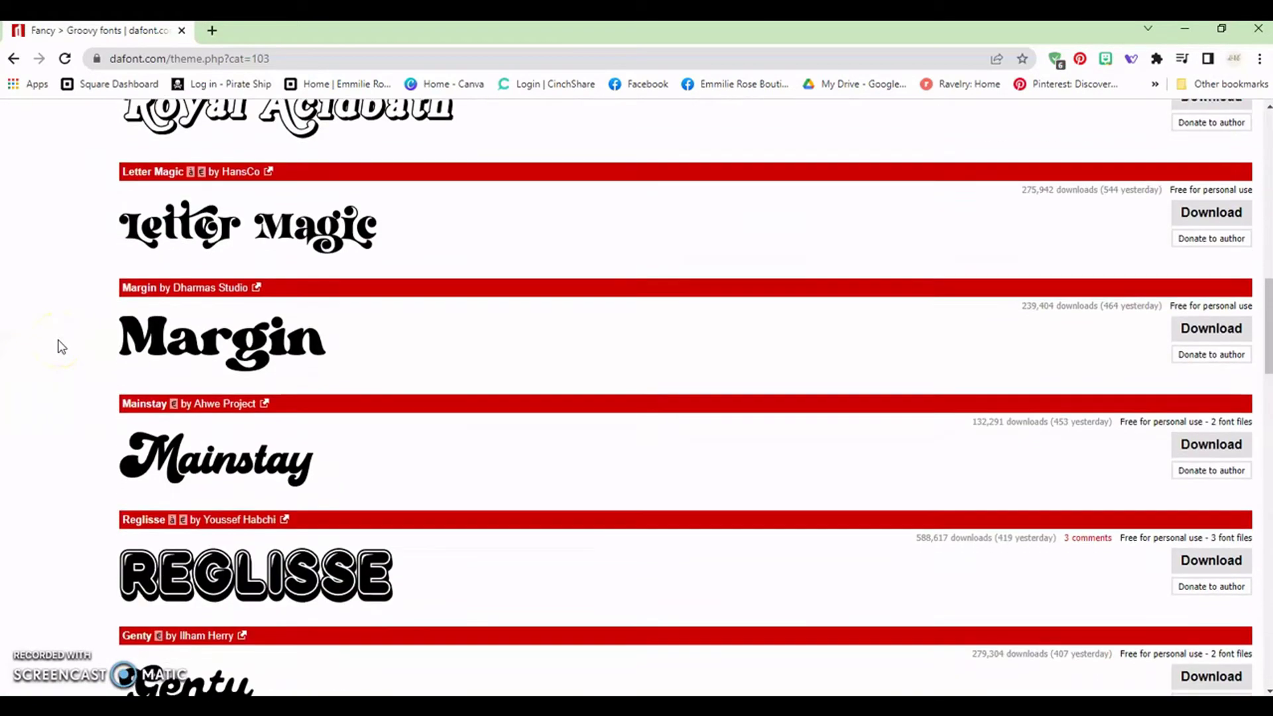
pyautogui.scroll(-10, 61, 347)
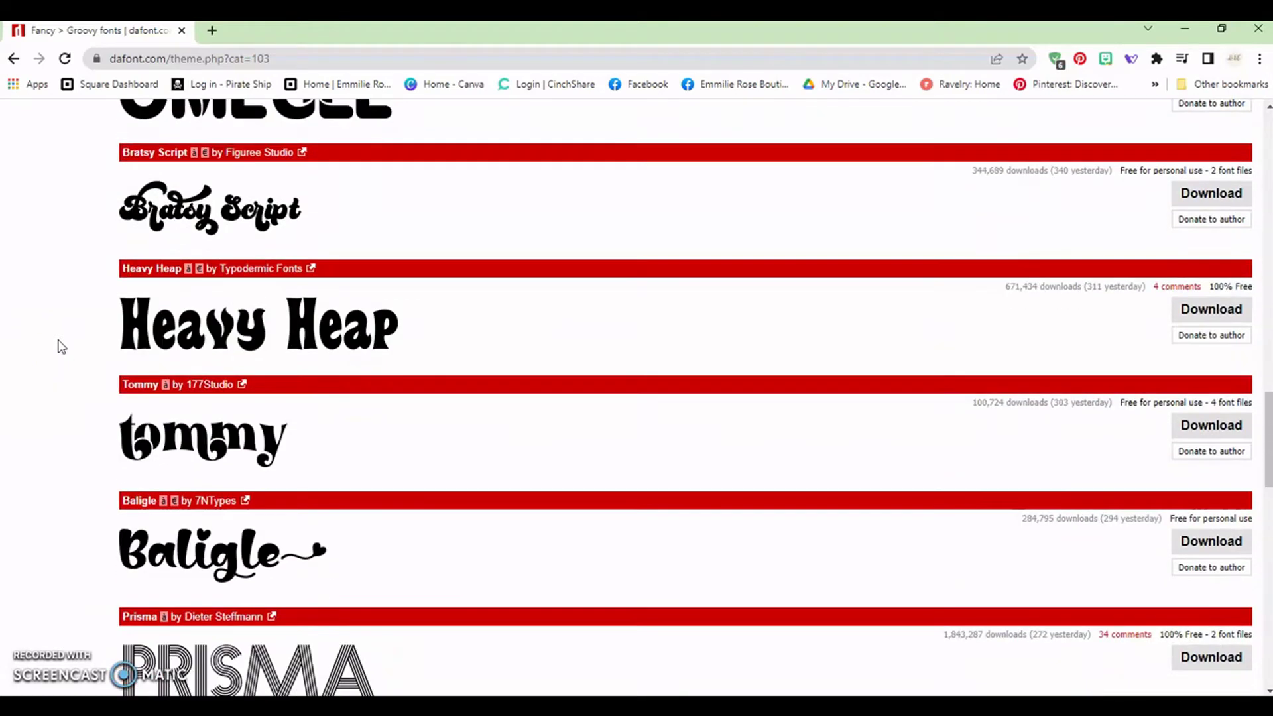
pyautogui.scroll(-8, 61, 372)
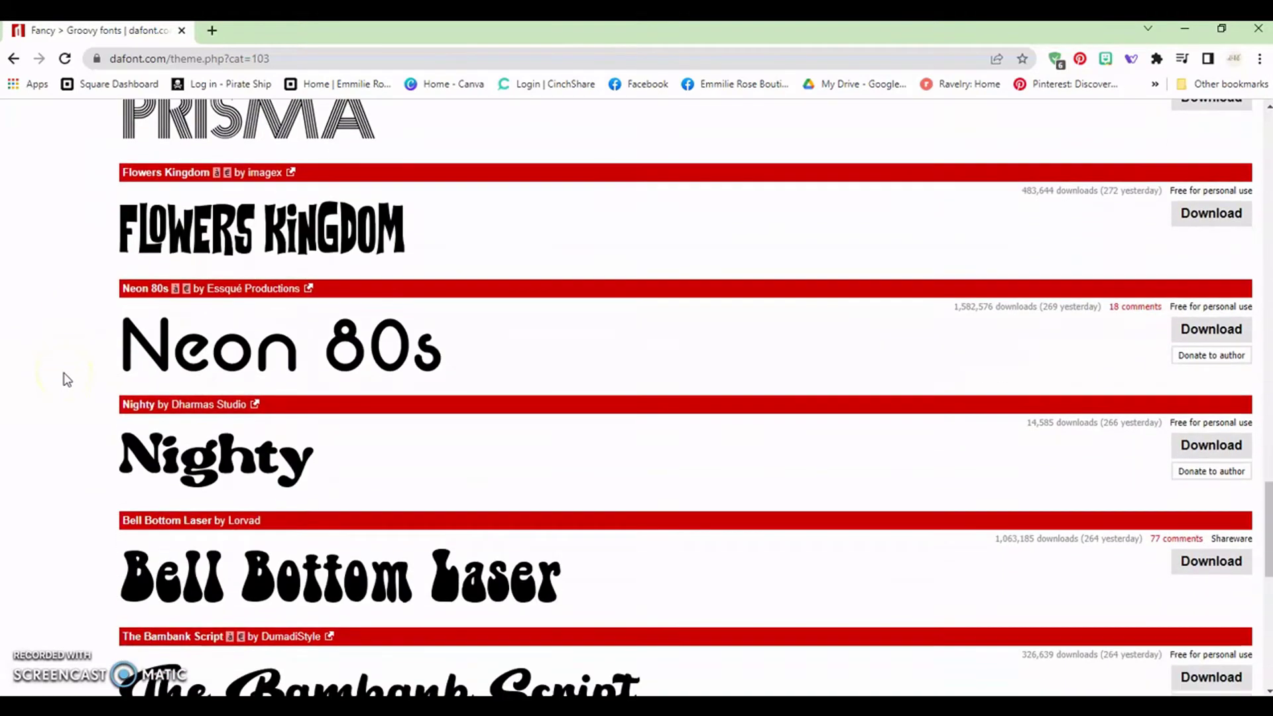
pyautogui.scroll(-2, 67, 379)
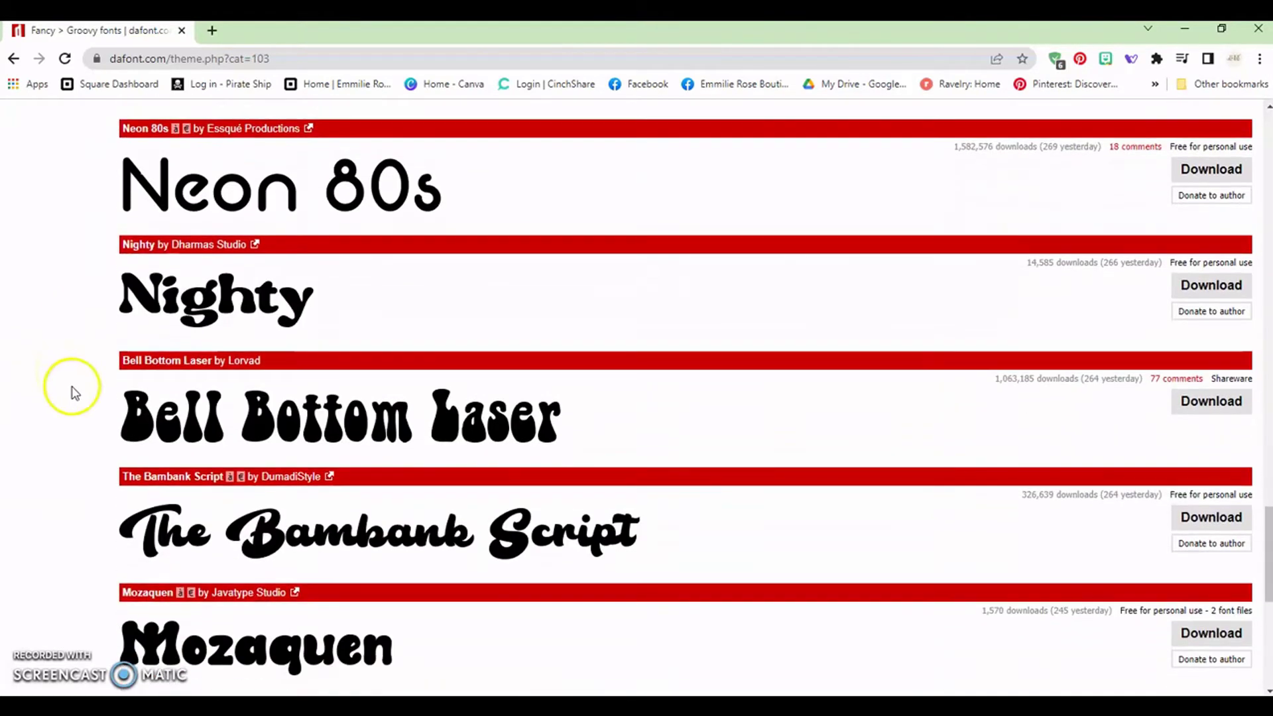
pyautogui.scroll(10, 71, 389)
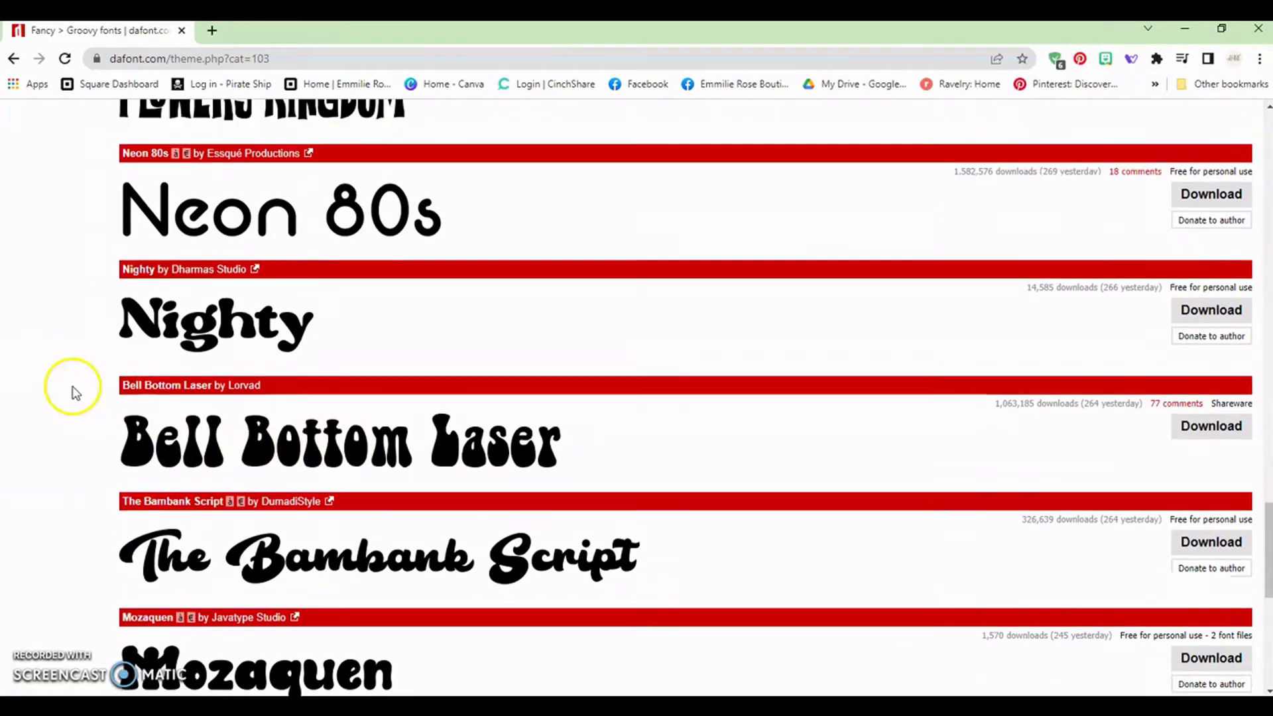
pyautogui.scroll(17, 75, 393)
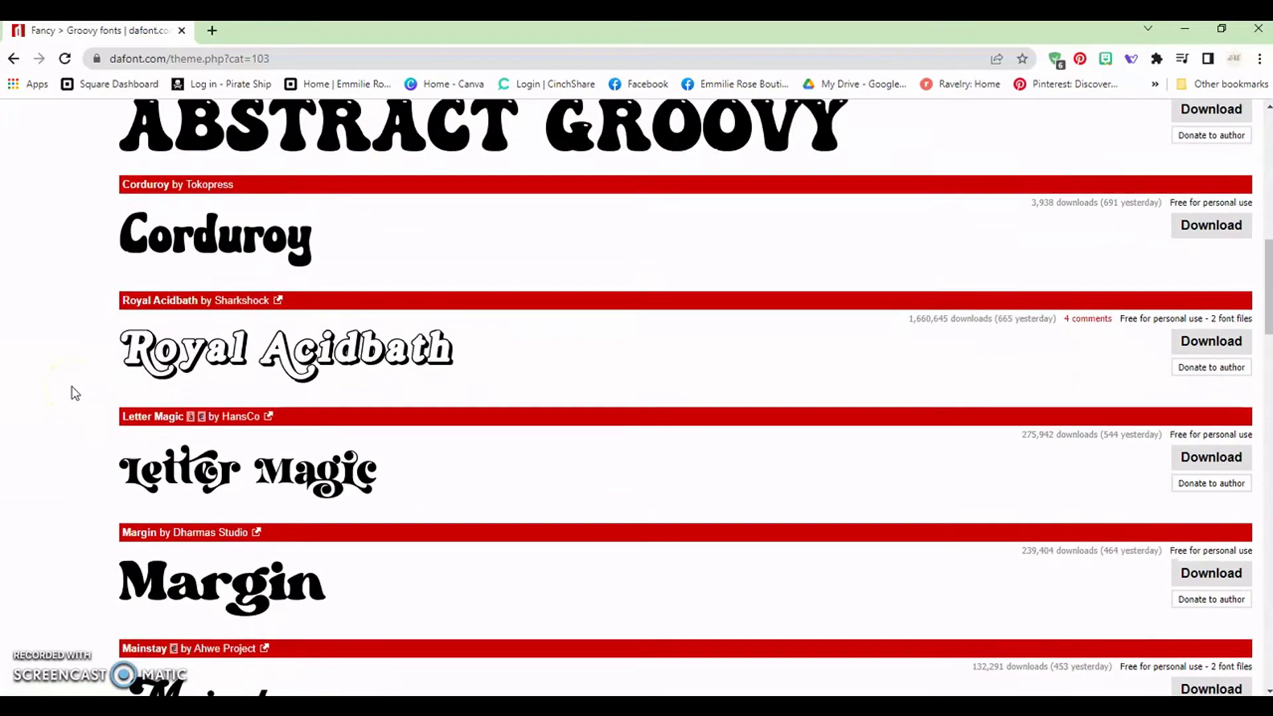
pyautogui.scroll(5, 75, 393)
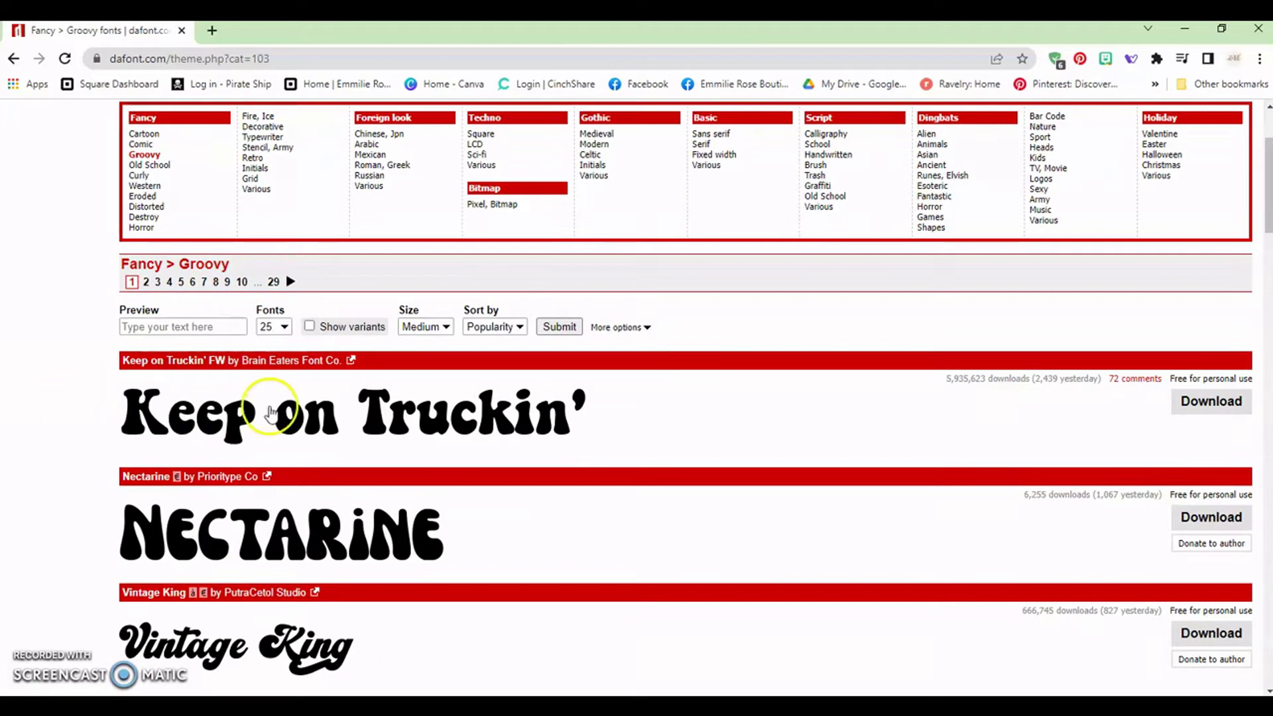
pyautogui.scroll(-5, 43, 322)
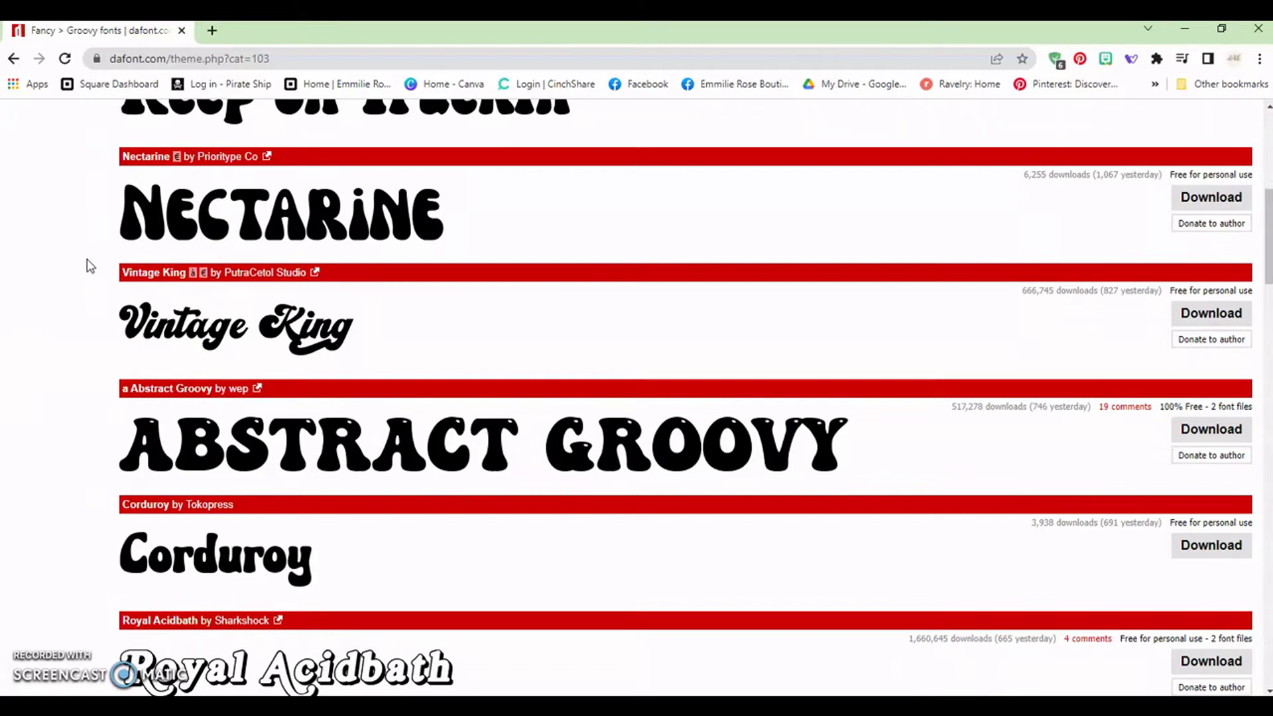
pyautogui.scroll(3, 88, 266)
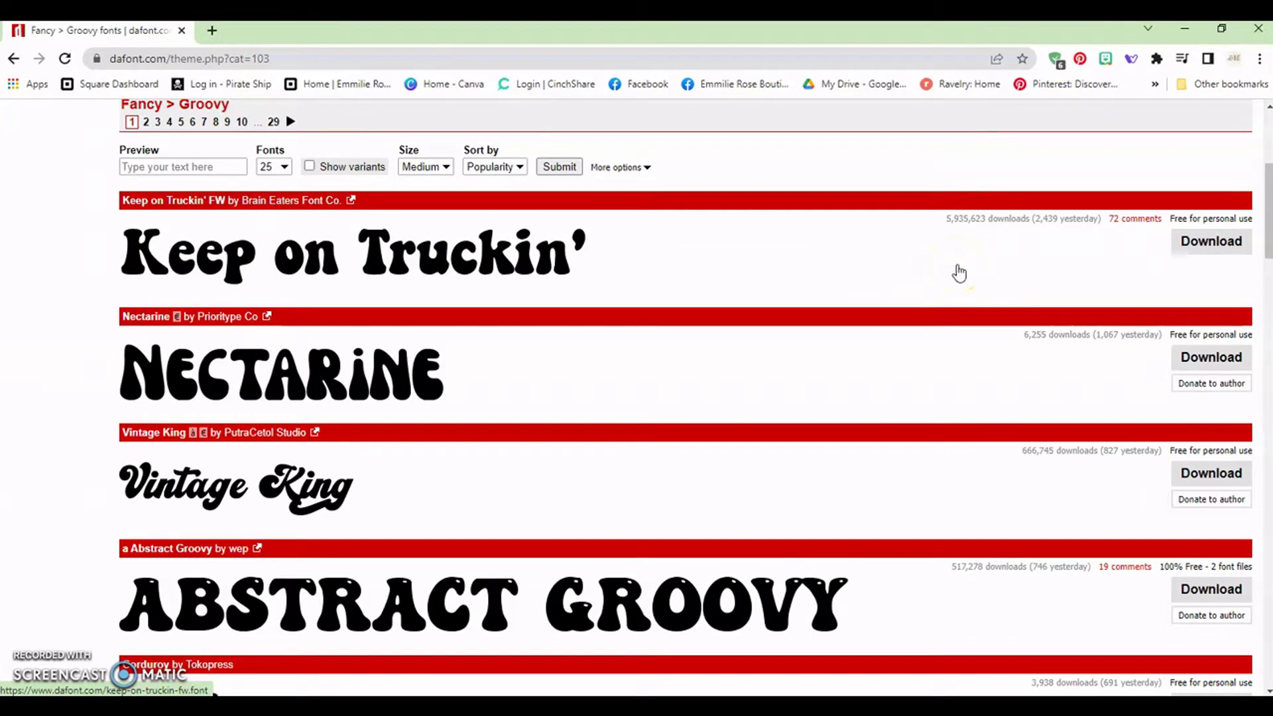
pyautogui.click(1194, 251)
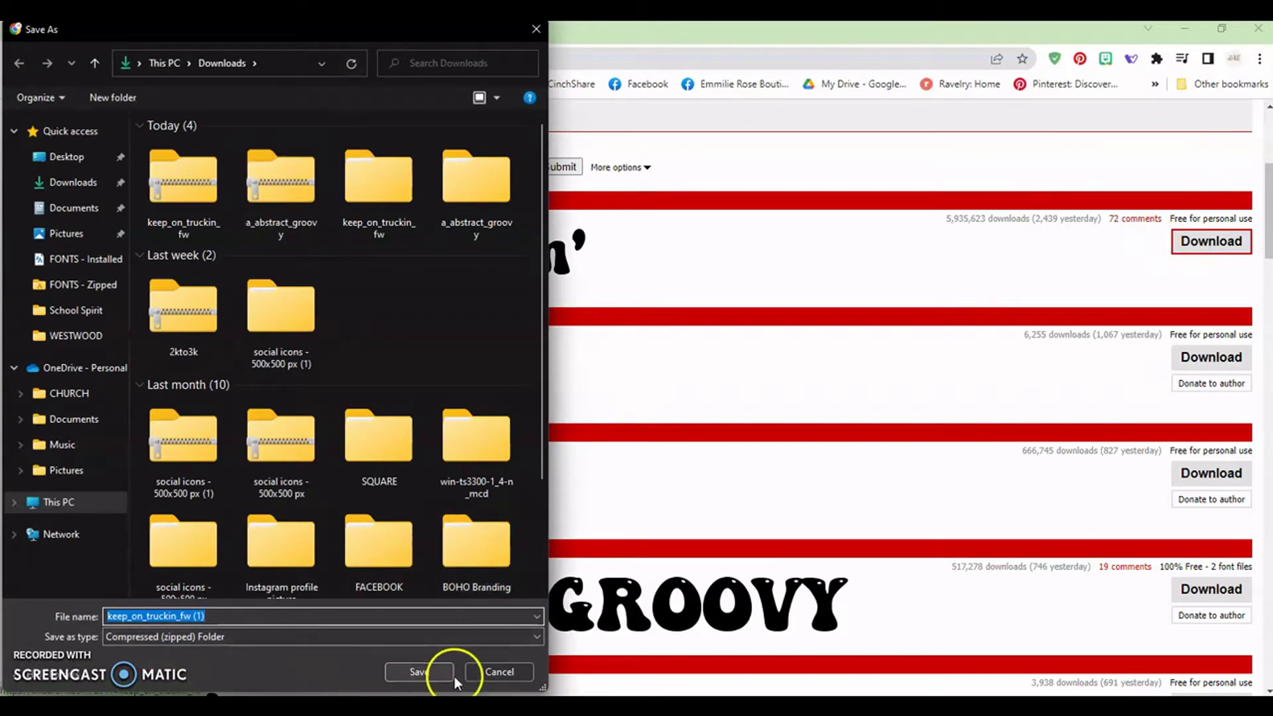
pyautogui.click(492, 671)
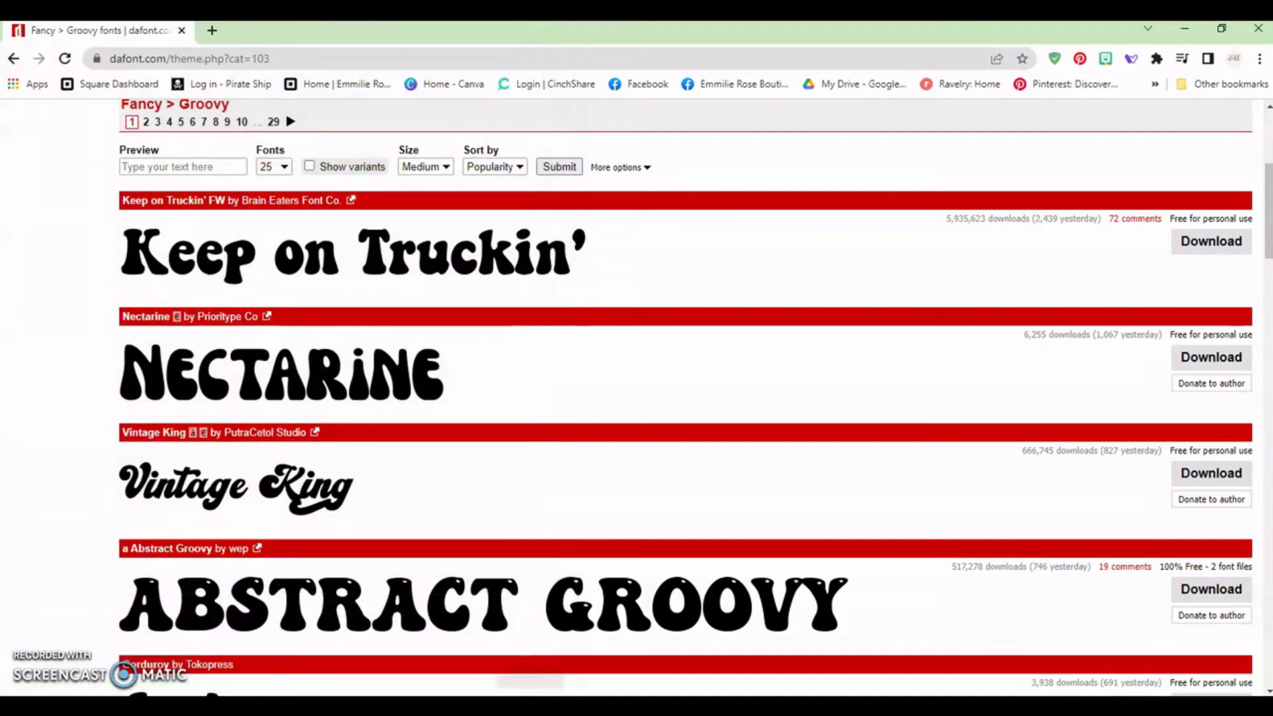
# - In File Explorer's Downloads, open the already extracted keep_on_truckin_fw folder instead of re-extracting the zip
pyautogui.press('super+e')
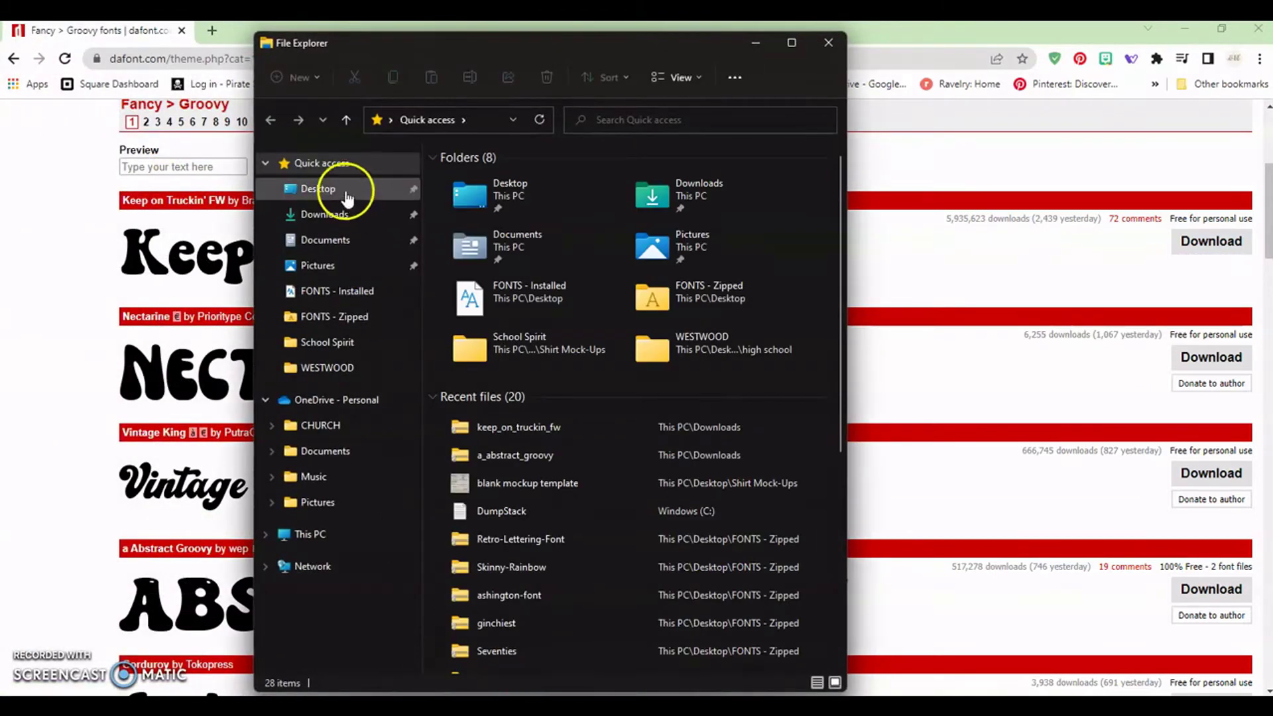
pyautogui.click(317, 214)
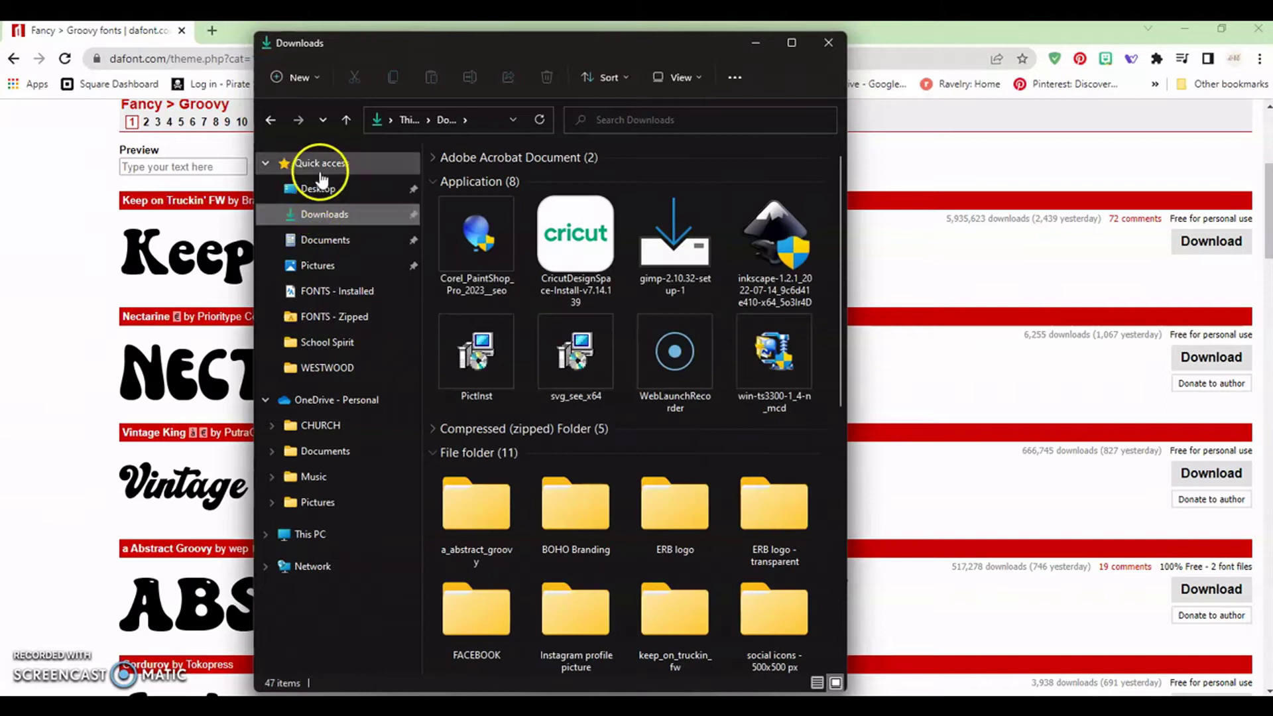
pyautogui.click(434, 181)
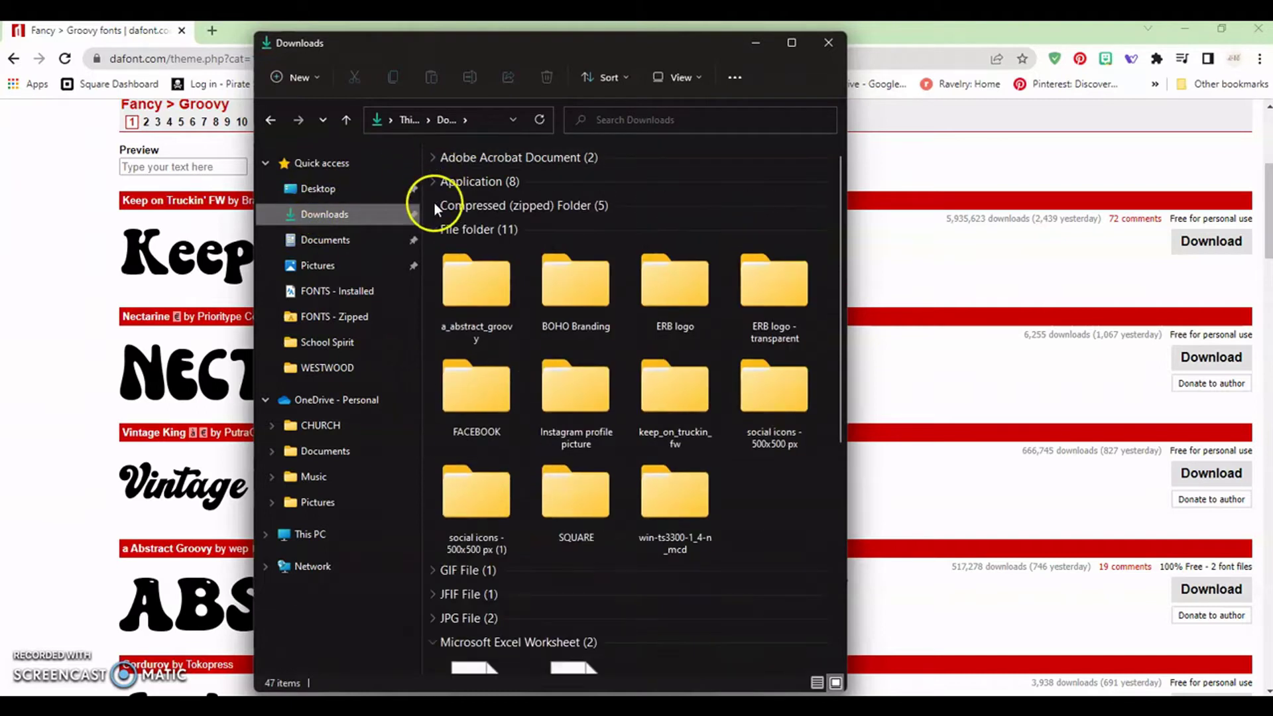
pyautogui.click(435, 206)
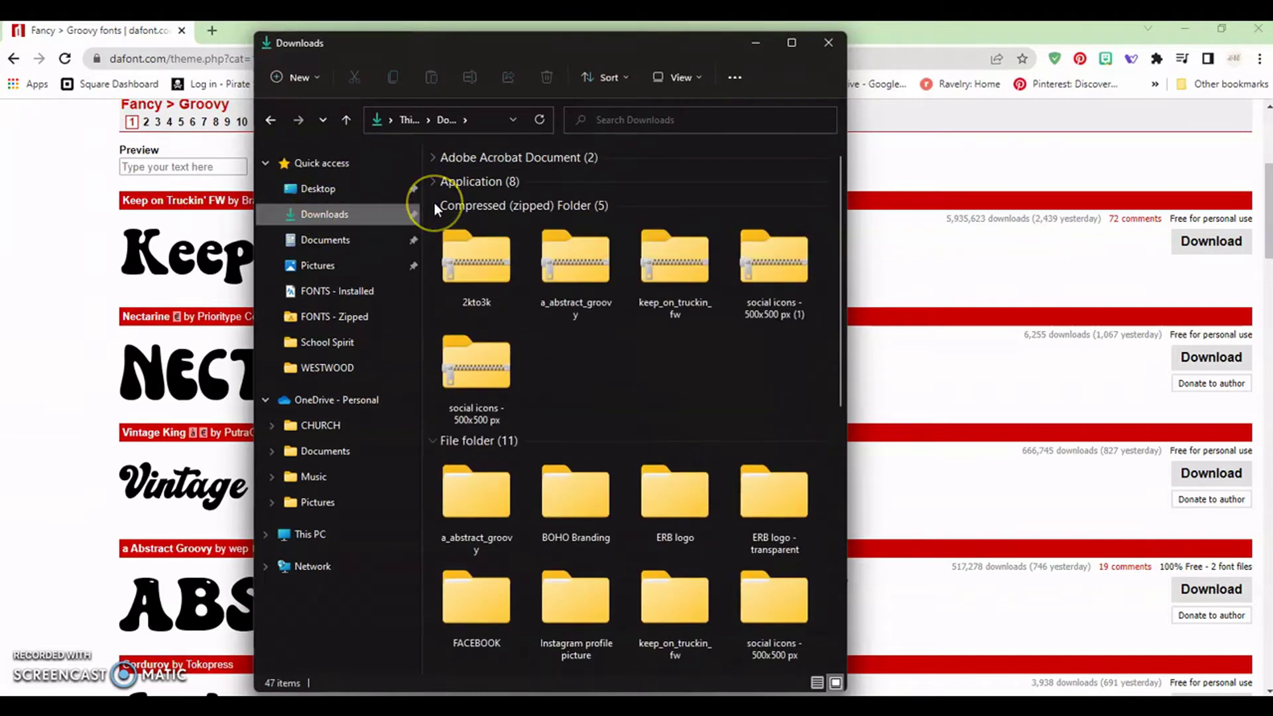
pyautogui.click(679, 290)
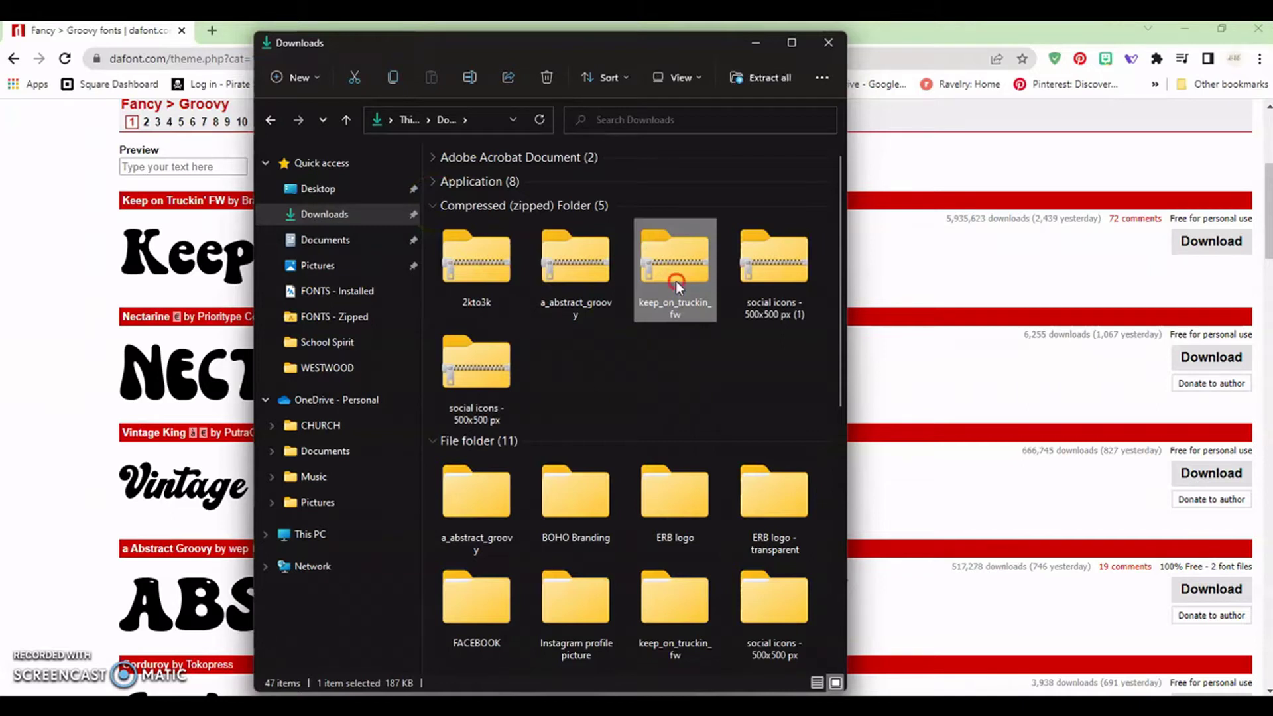
pyautogui.rightClick(674, 281)
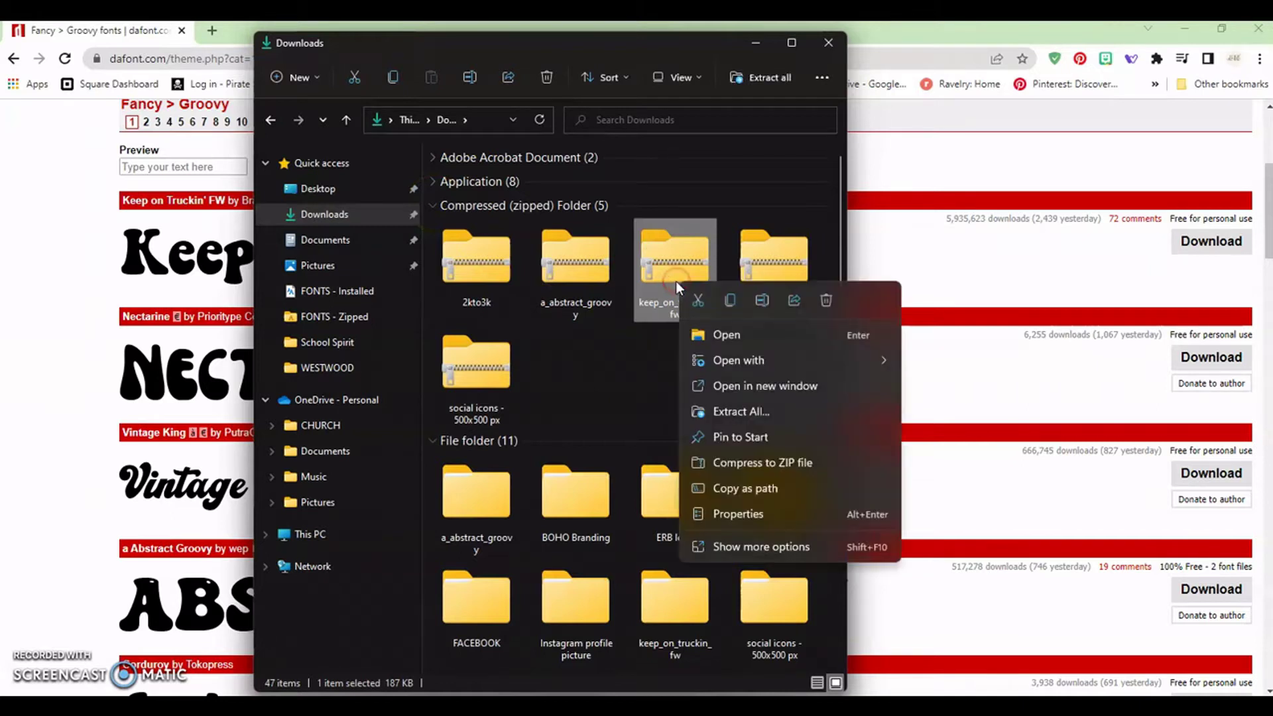
pyautogui.click(710, 411)
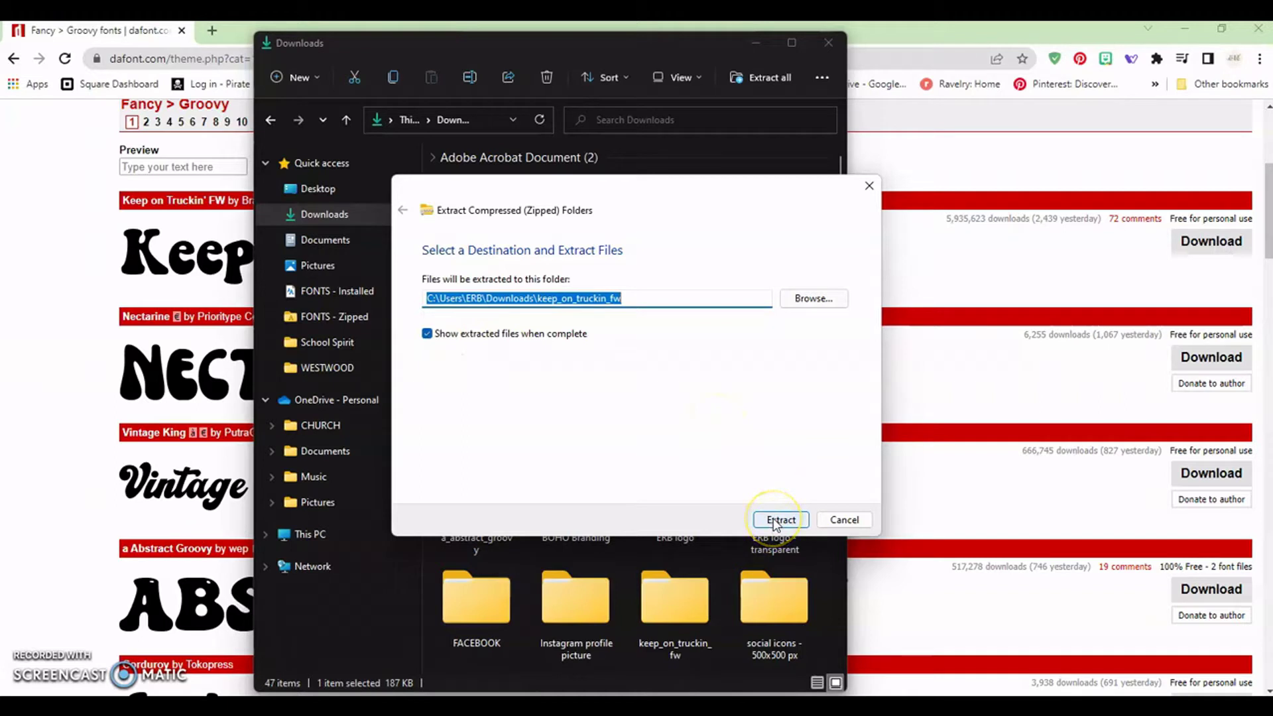
pyautogui.click(832, 520)
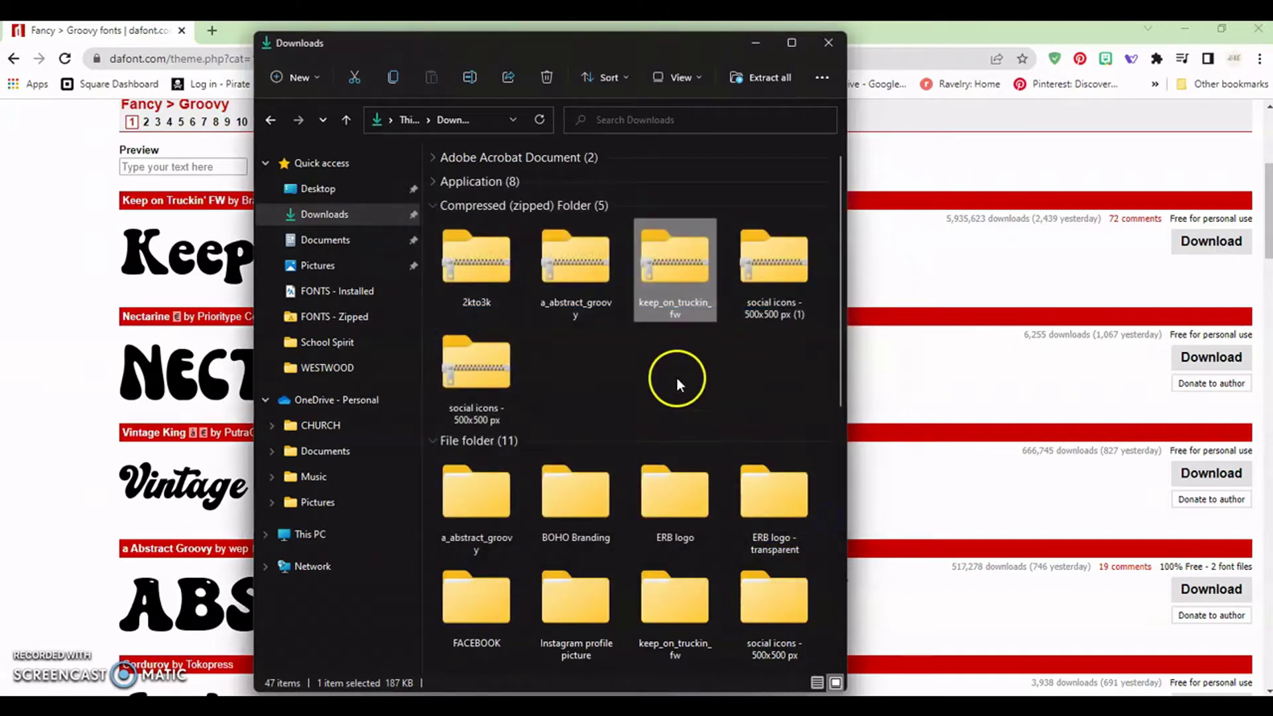
pyautogui.click(436, 205)
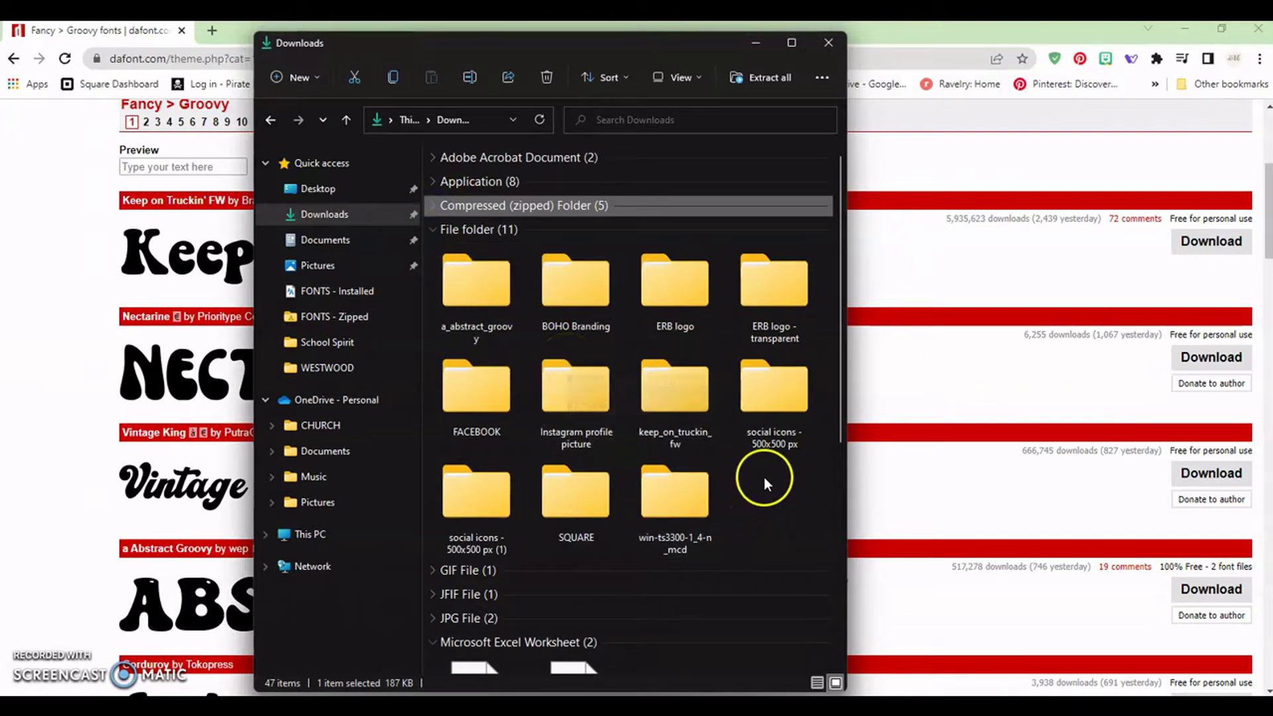
pyautogui.doubleClick(678, 397)
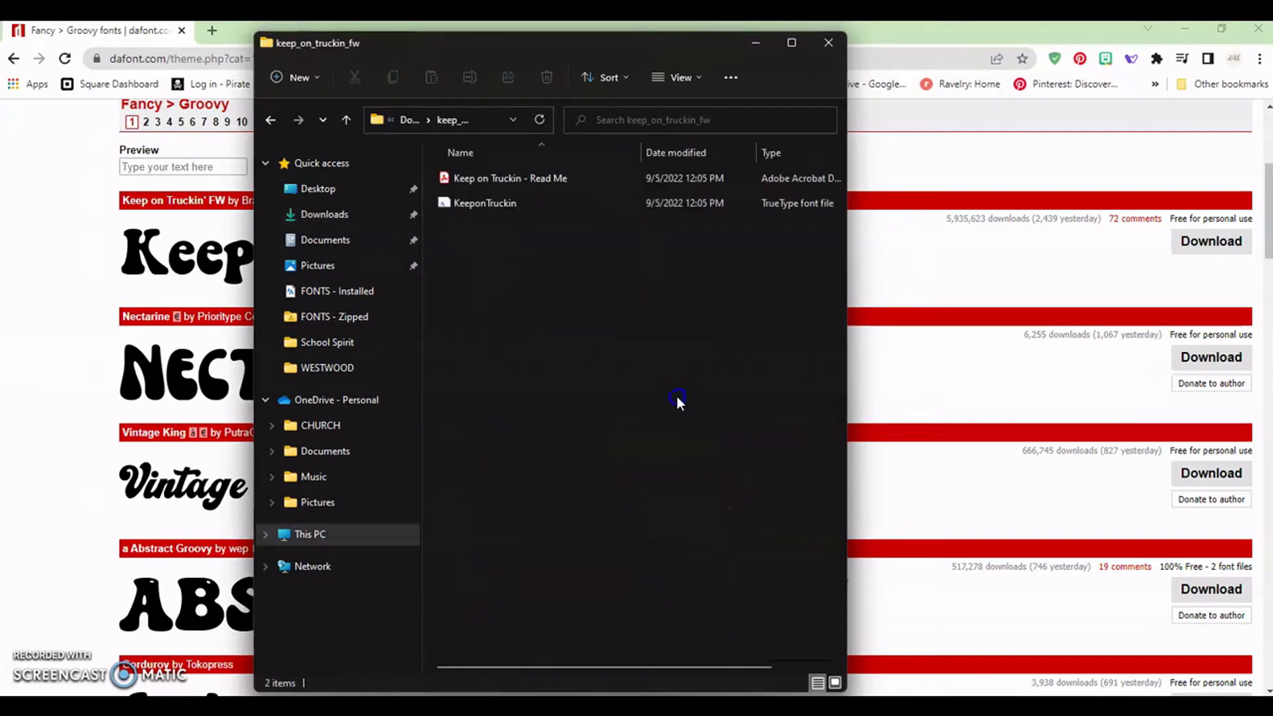
# - Install the KeeponTruckin font for all users, replacing the existing copy, and close the folder window
pyautogui.click(474, 202)
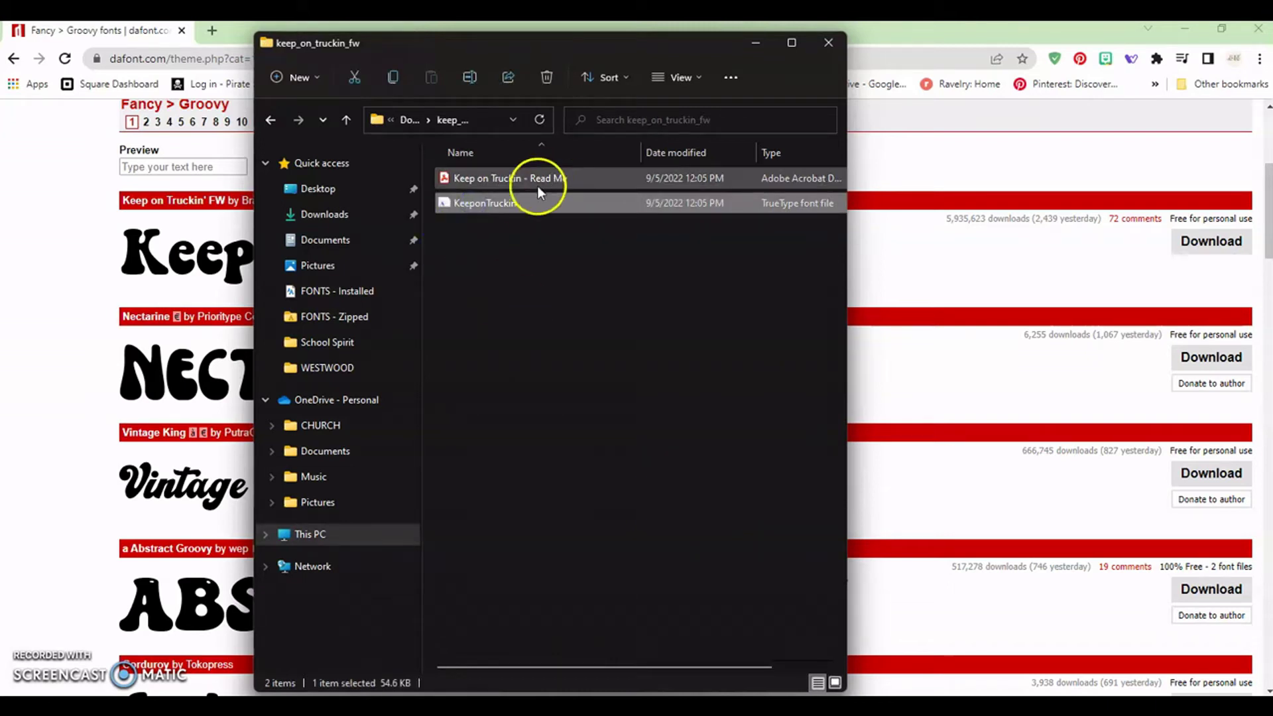
pyautogui.click(522, 205)
pyautogui.rightClick(522, 206)
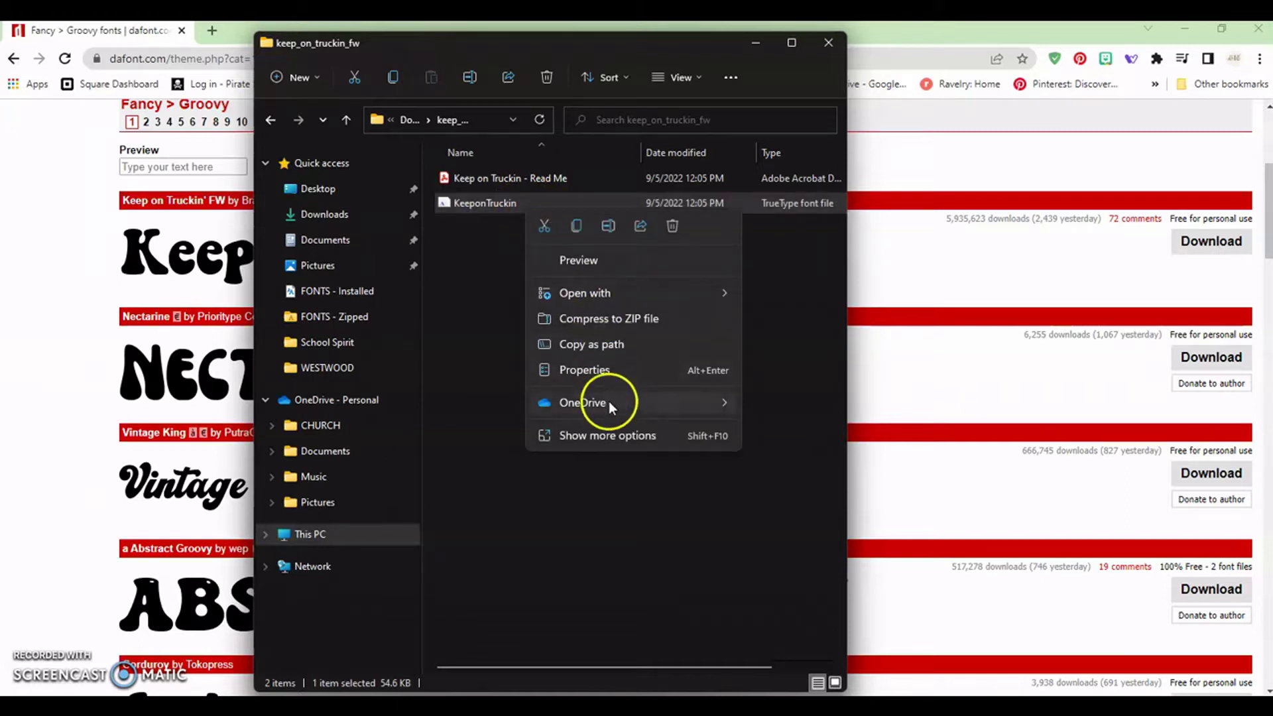
pyautogui.click(658, 439)
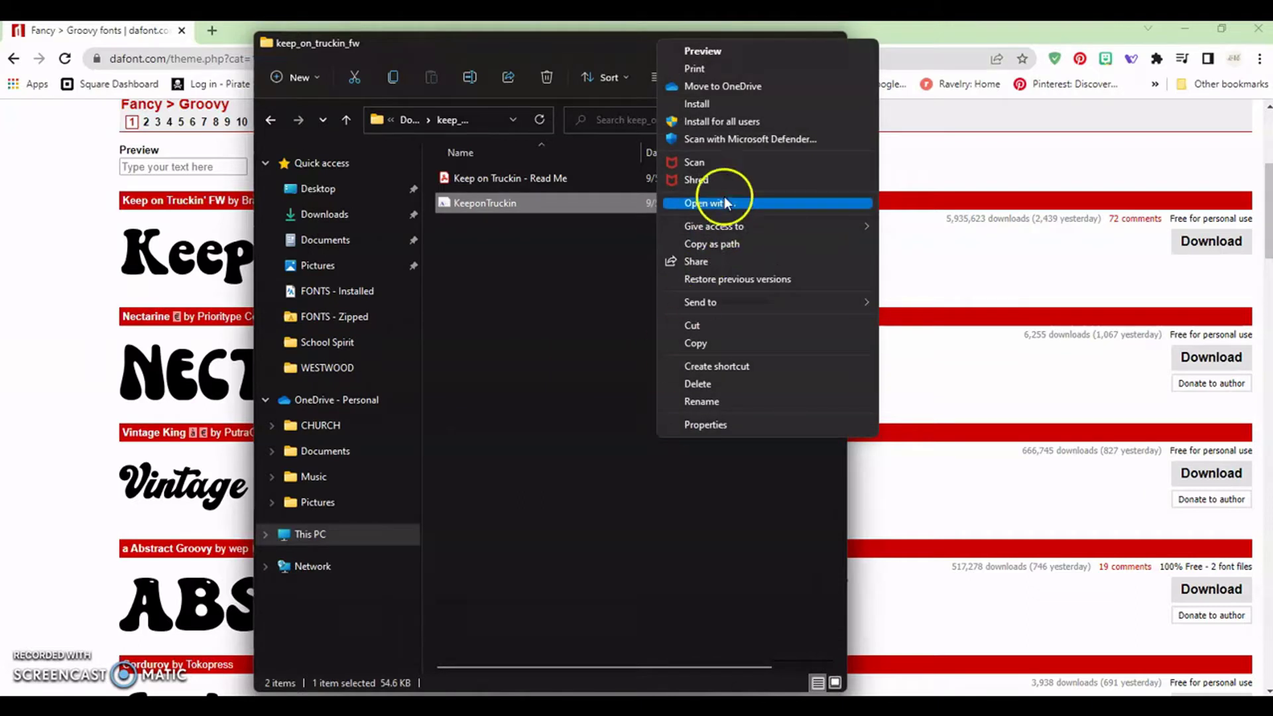
pyautogui.click(770, 121)
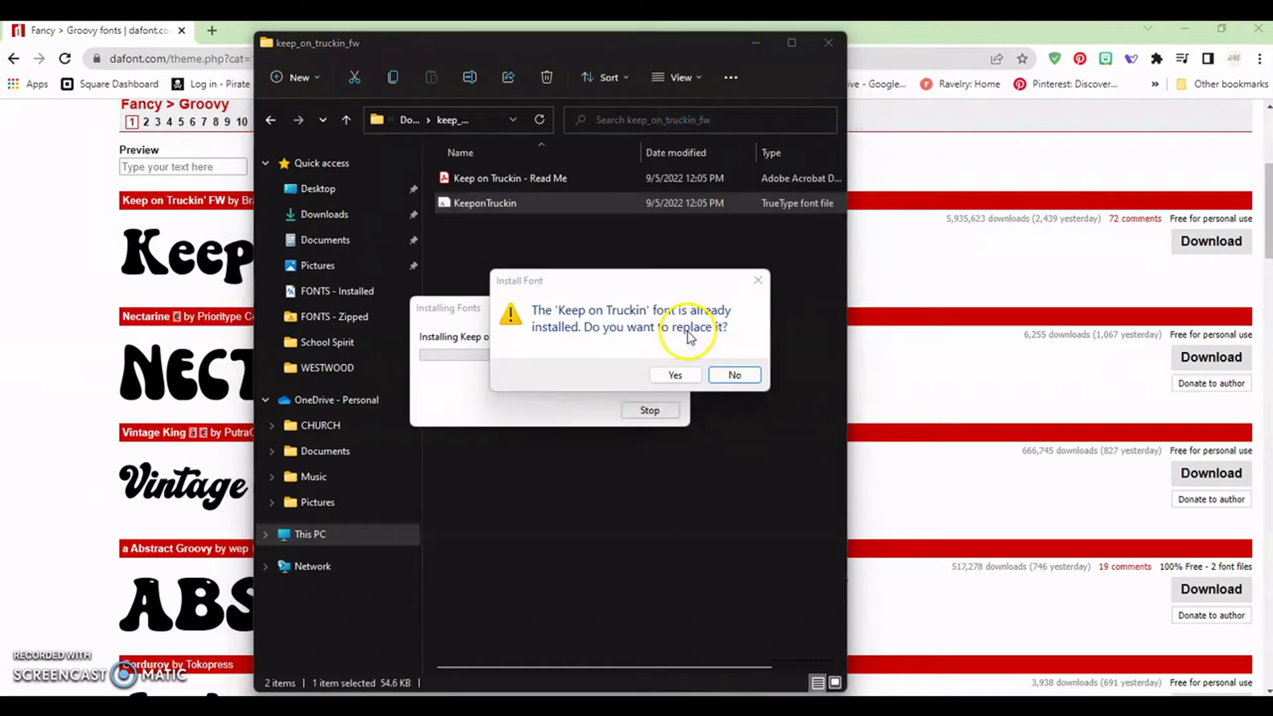
pyautogui.click(674, 373)
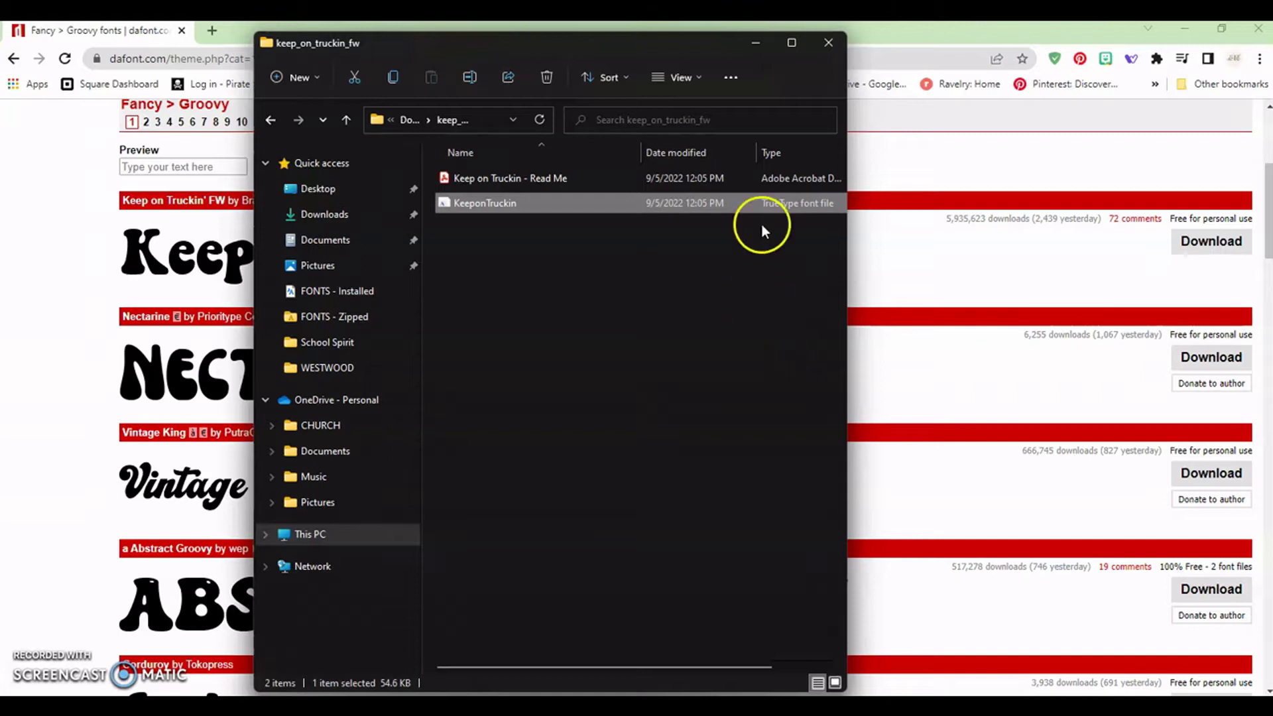
pyautogui.click(842, 48)
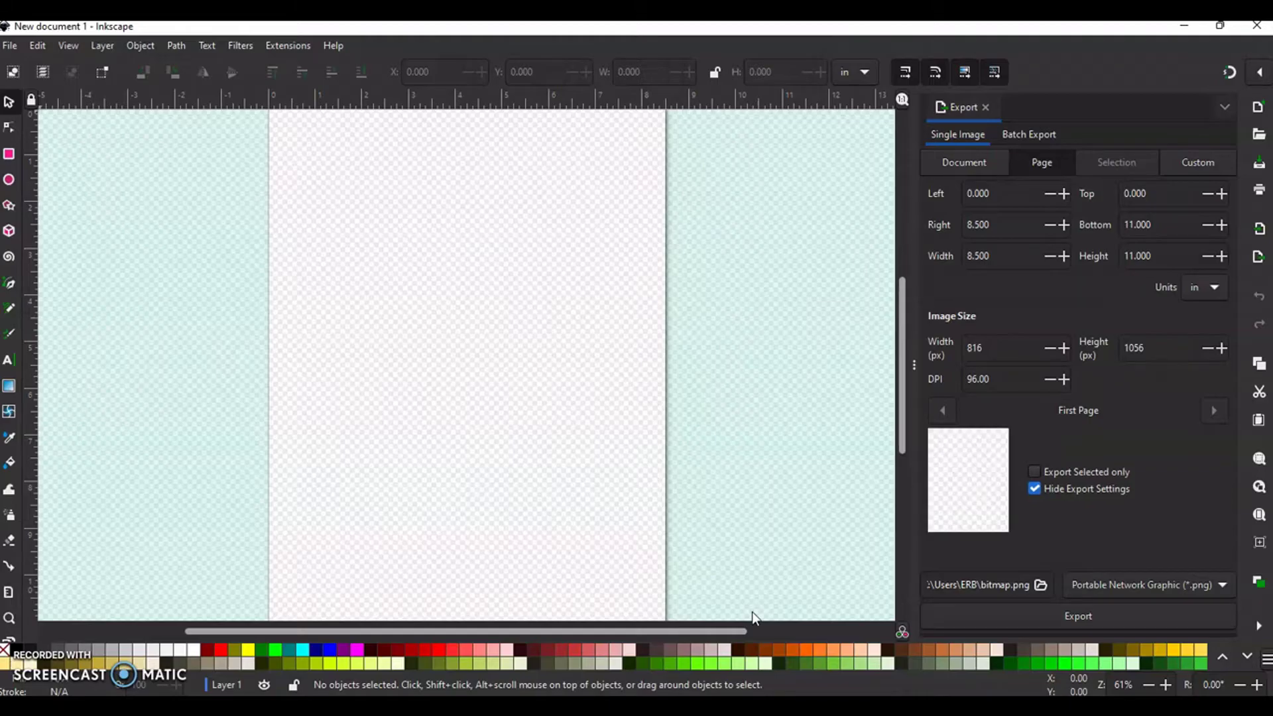
# - Load inkscape.org in Chrome by typing 'inksca' and accepting the autocomplete
pyautogui.click(740, 632)
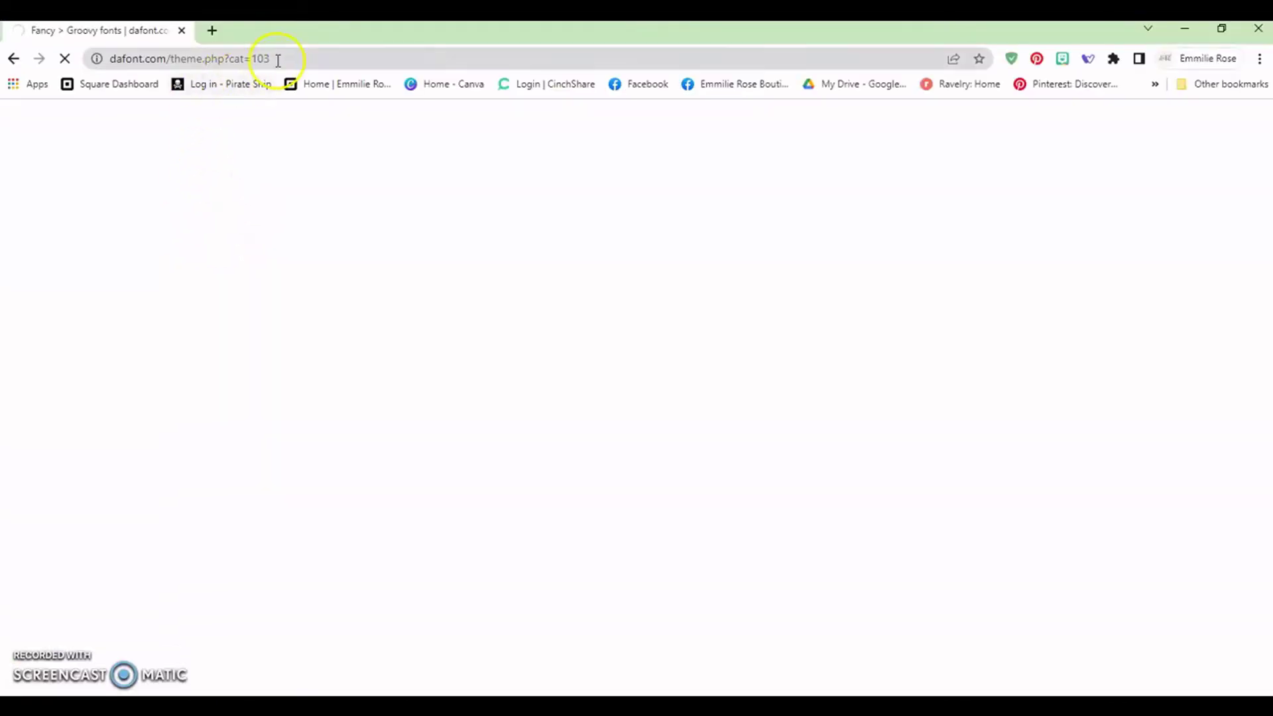
pyautogui.click(278, 61)
pyautogui.write('inkscape.org')
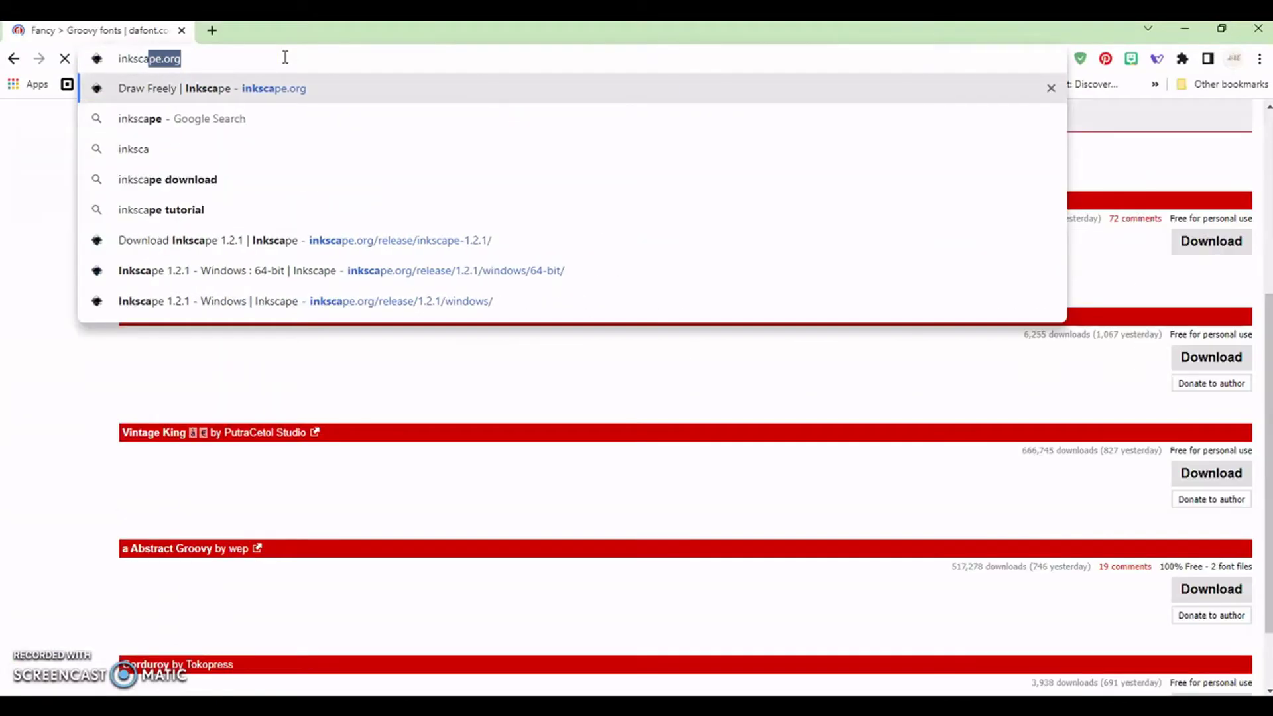
pyautogui.press('Return')
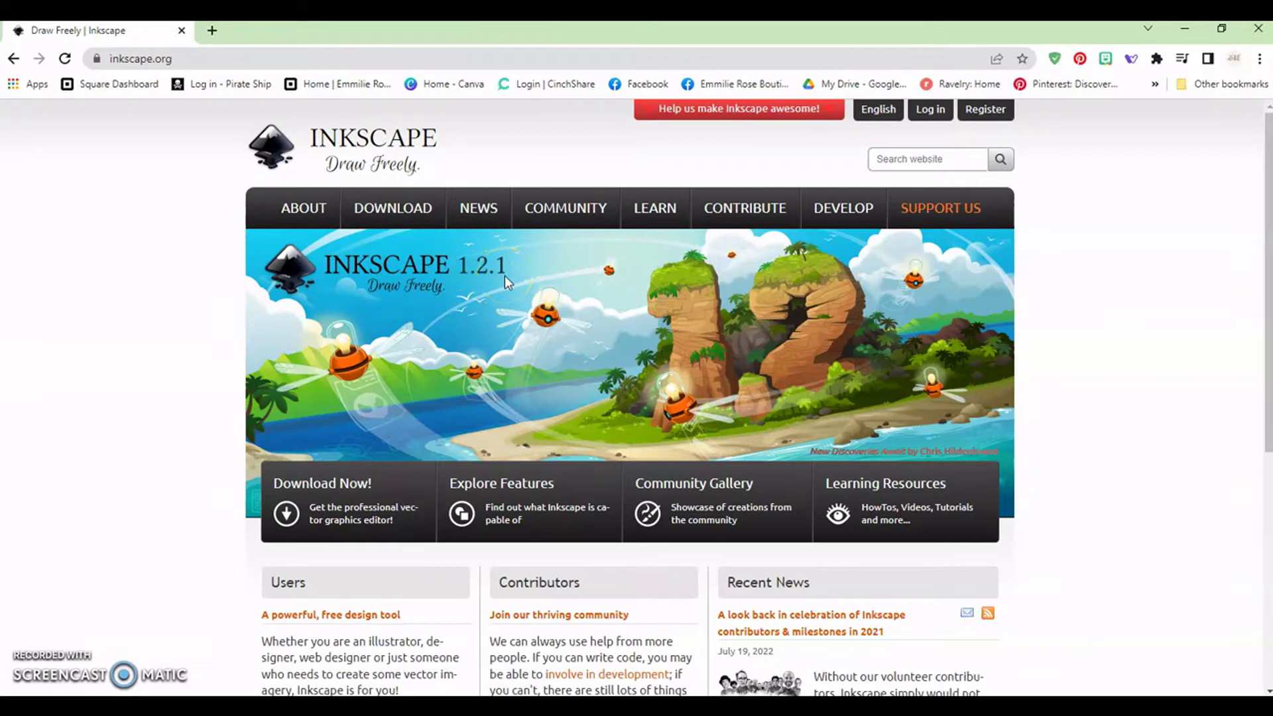
pyautogui.click(323, 489)
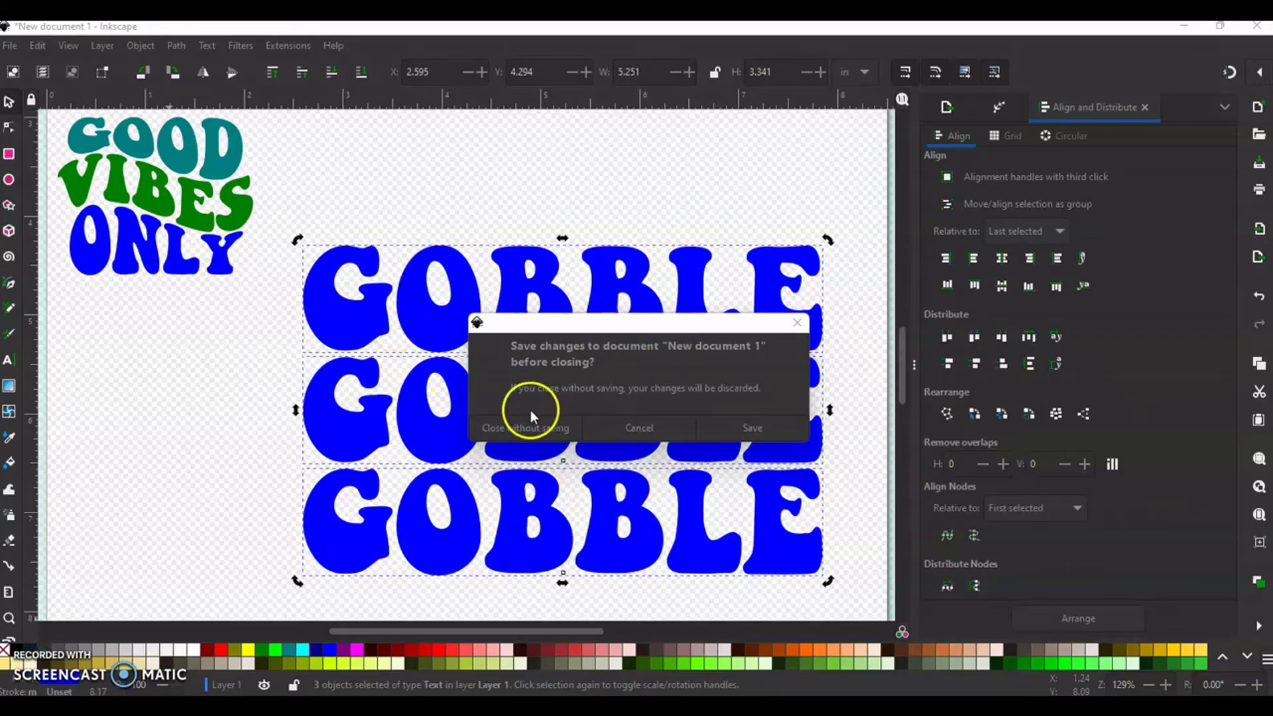
# - Discard New document 1 without saving and zoom New document 2 to page width
pyautogui.click(519, 427)
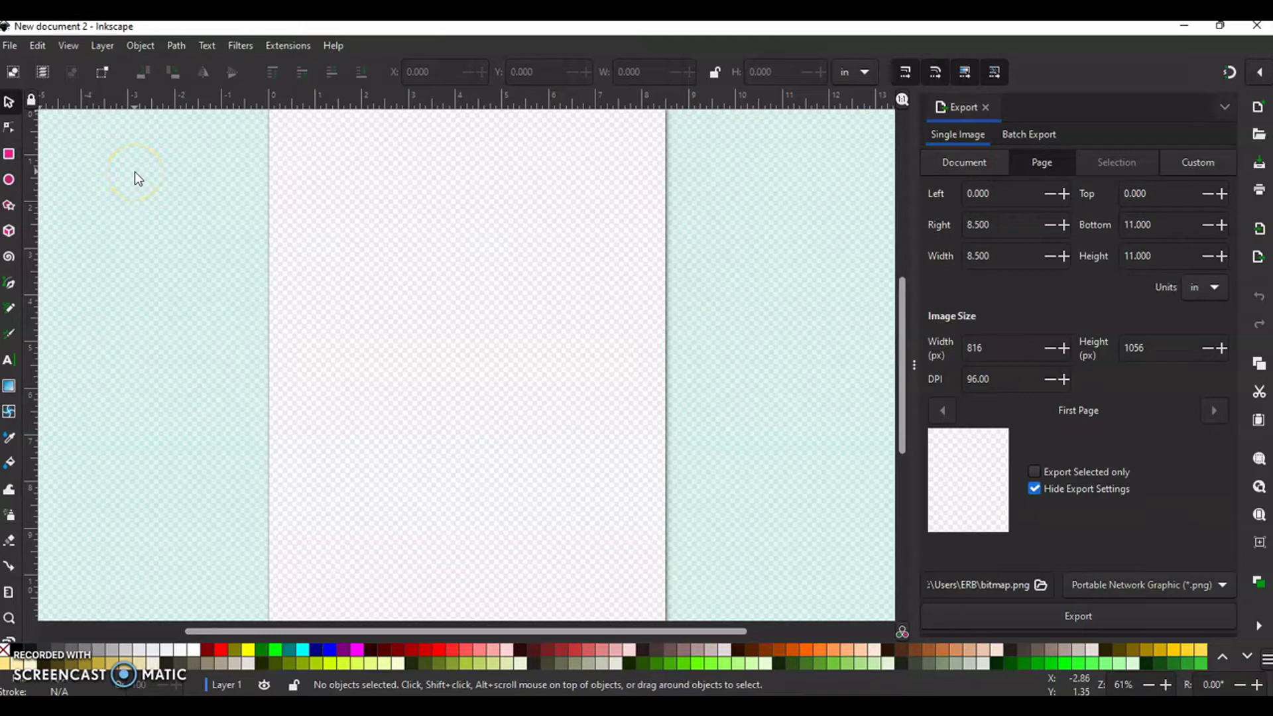
pyautogui.click(67, 46)
pyautogui.moveTo(74, 65)
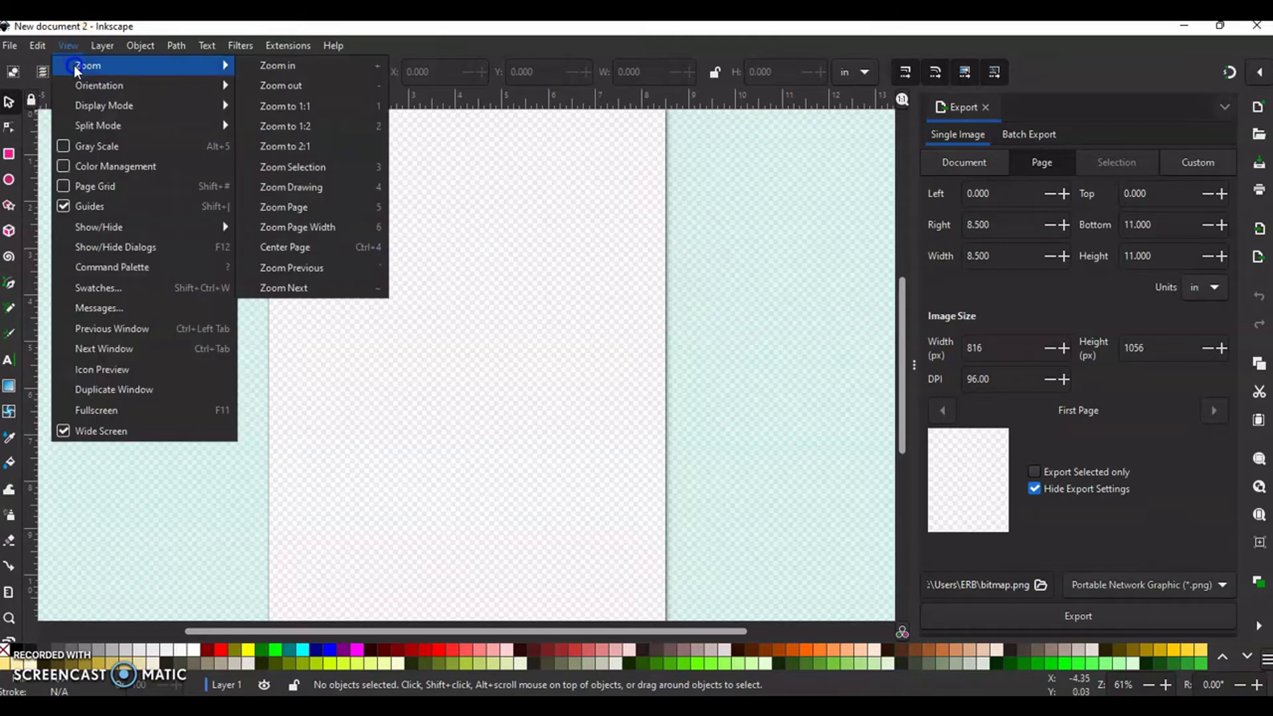
pyautogui.click(289, 228)
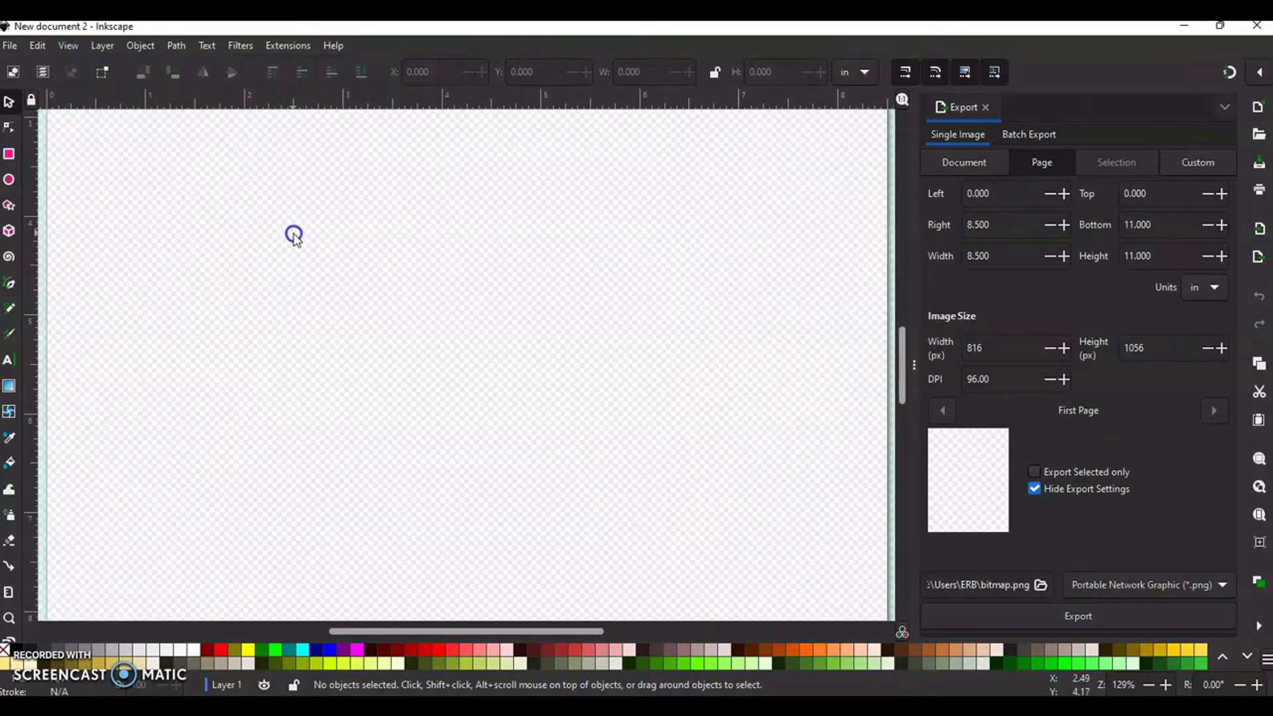
pyautogui.click(153, 449)
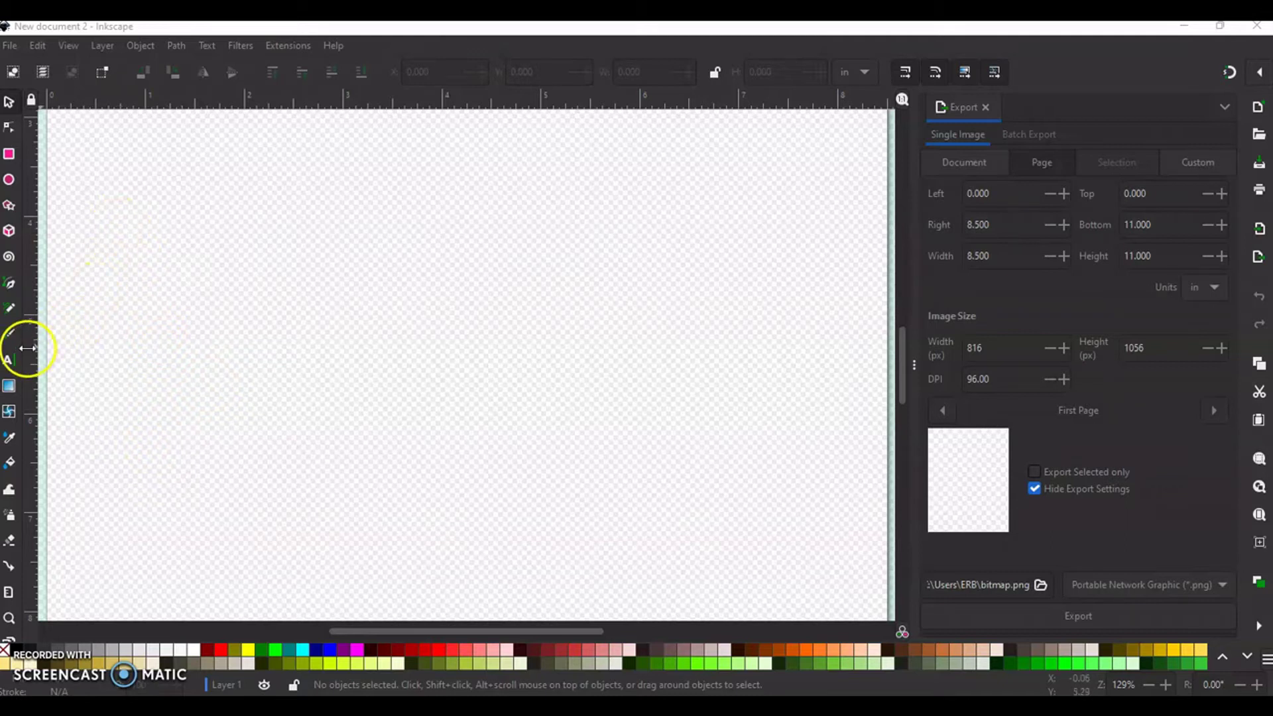
# - Type GOOD, VIBES and ONLY on three separate lines on the page
pyautogui.click(9, 360)
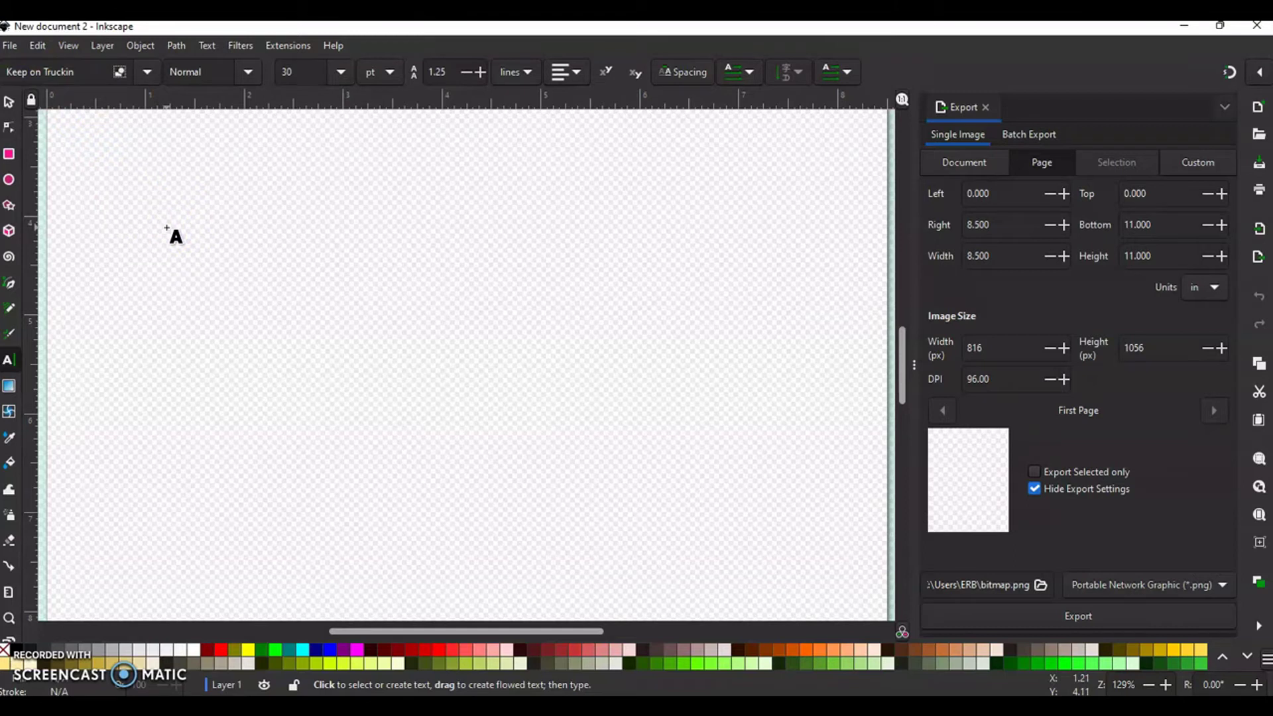
pyautogui.click(155, 283)
pyautogui.click(309, 314)
pyautogui.write('GOOD')
pyautogui.press('Return')
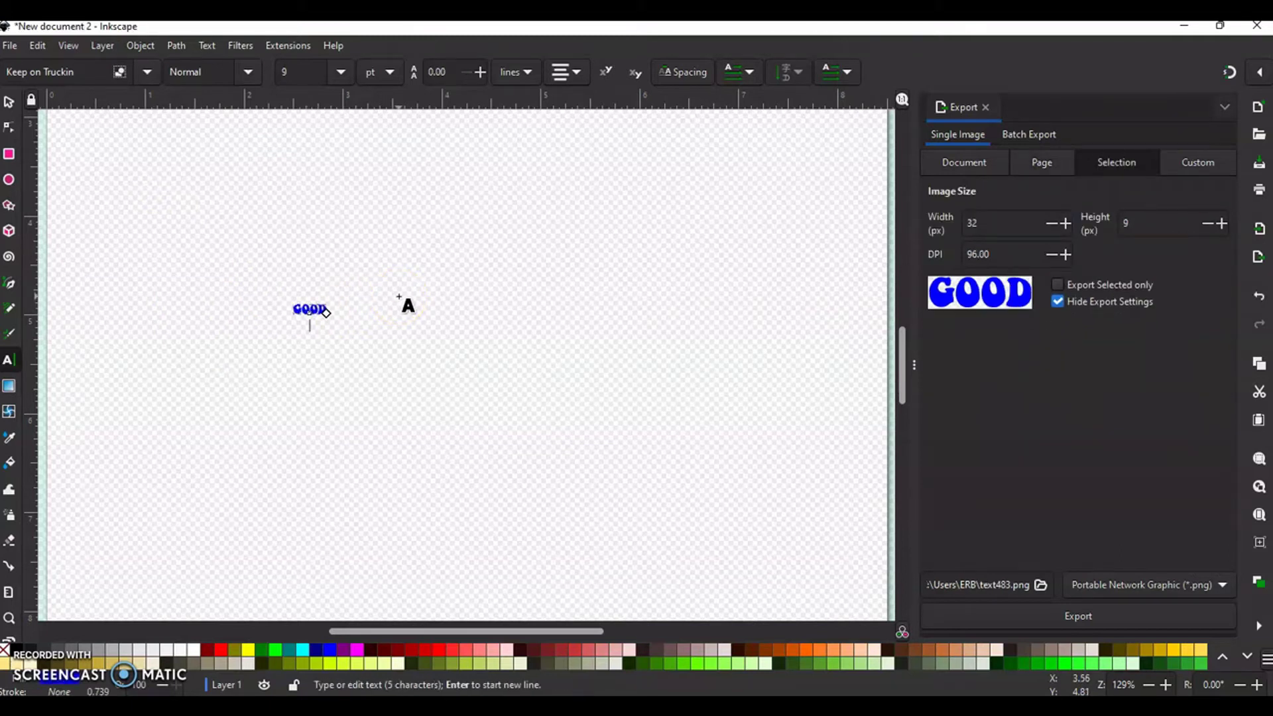
pyautogui.write('VIBES')
pyautogui.press('Return')
pyautogui.write('ONLY')
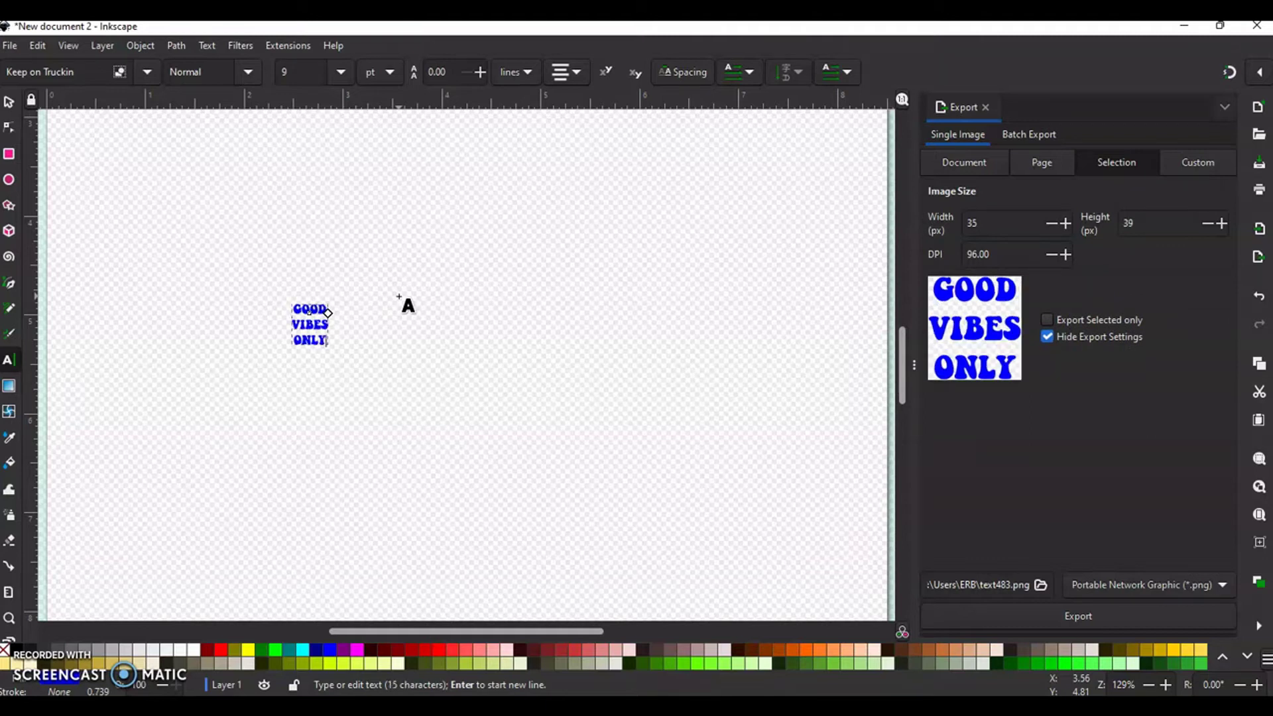
# - Scale the text up to 4.012 × 4.474 in and move it toward the upper left
pyautogui.click(9, 102)
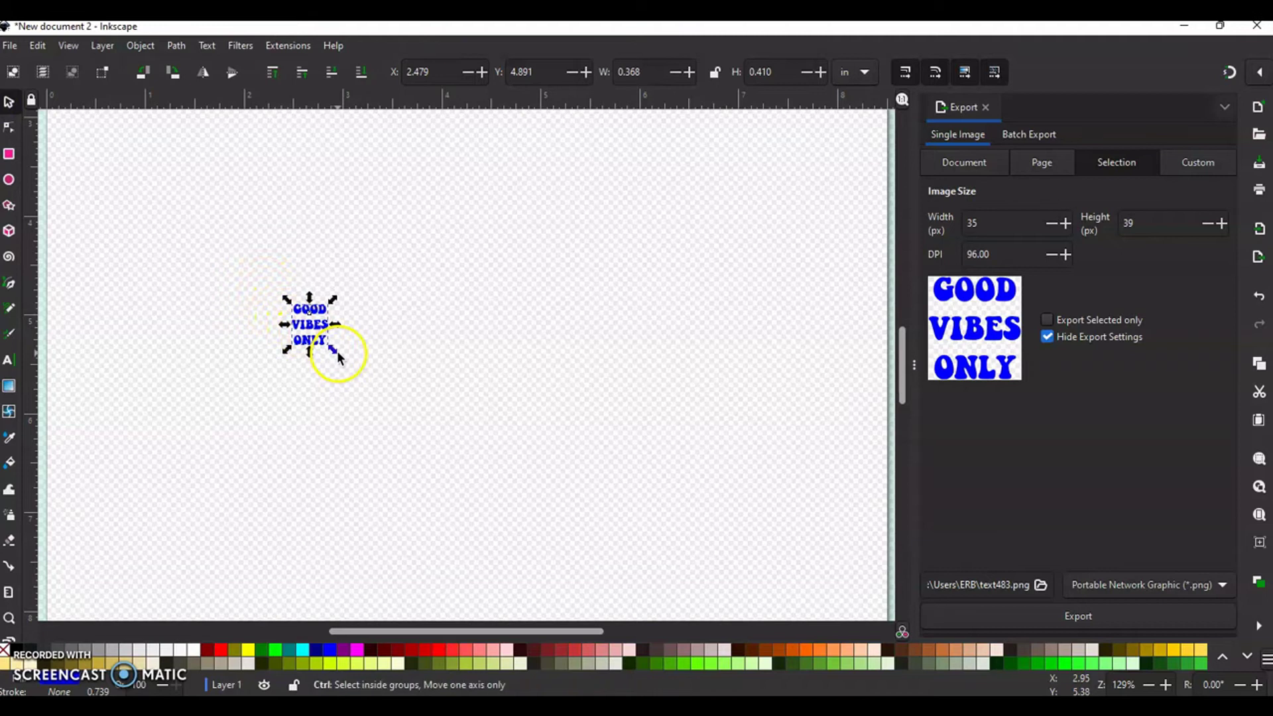
pyautogui.moveTo(335, 353); pyautogui.dragTo(567, 551)
pyautogui.moveTo(364, 384)
pyautogui.mouseDown()
pyautogui.moveTo(401, 384)
pyautogui.moveTo(343, 395)
pyautogui.mouseUp()
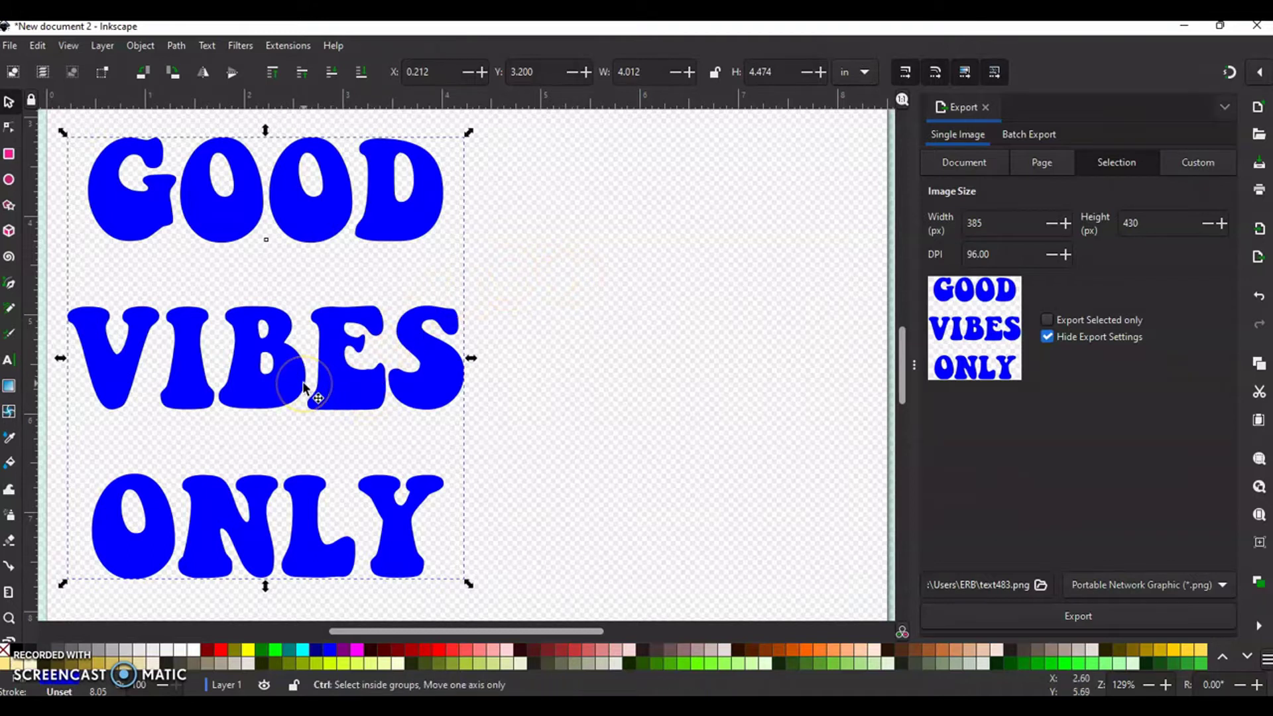
# - Duplicate the text, move the copy to the right, and replace its content with 'Gobble'
pyautogui.keyDown('ctrl'); pyautogui.click(284, 396); pyautogui.keyUp('ctrl')
pyautogui.moveTo(276, 396); pyautogui.dragTo(698, 400)
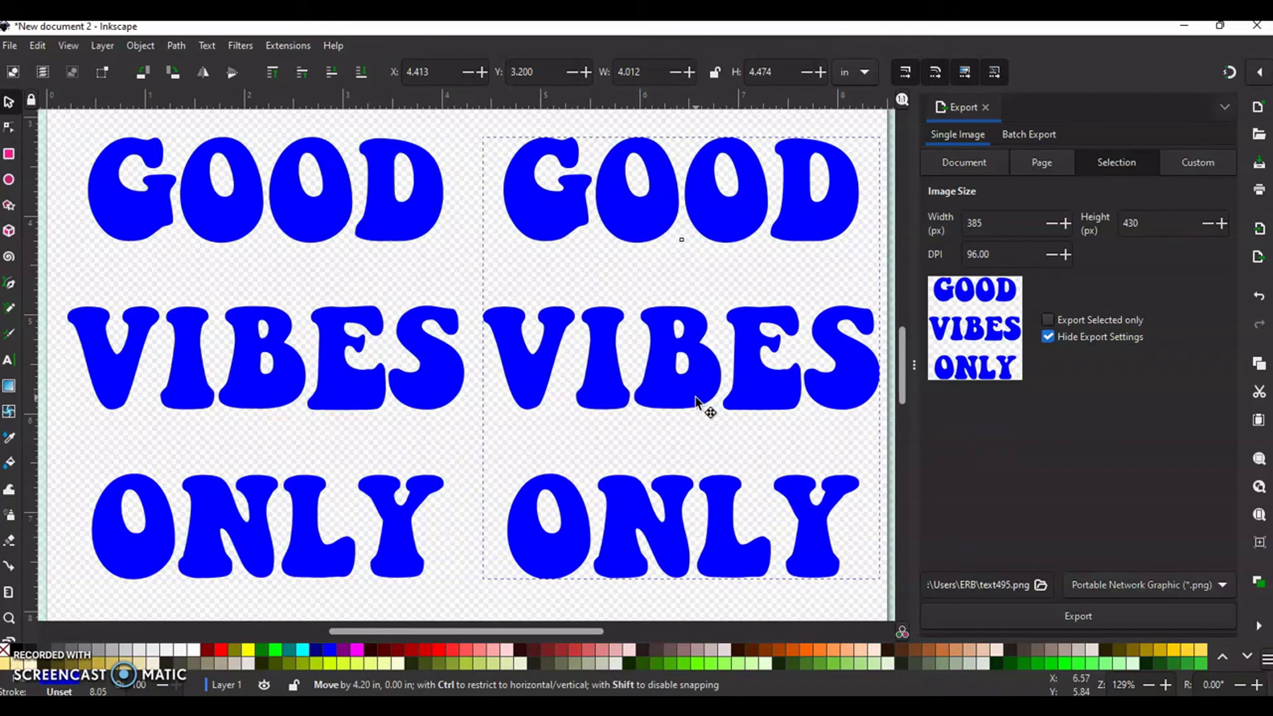
pyautogui.tripleClick(695, 395)
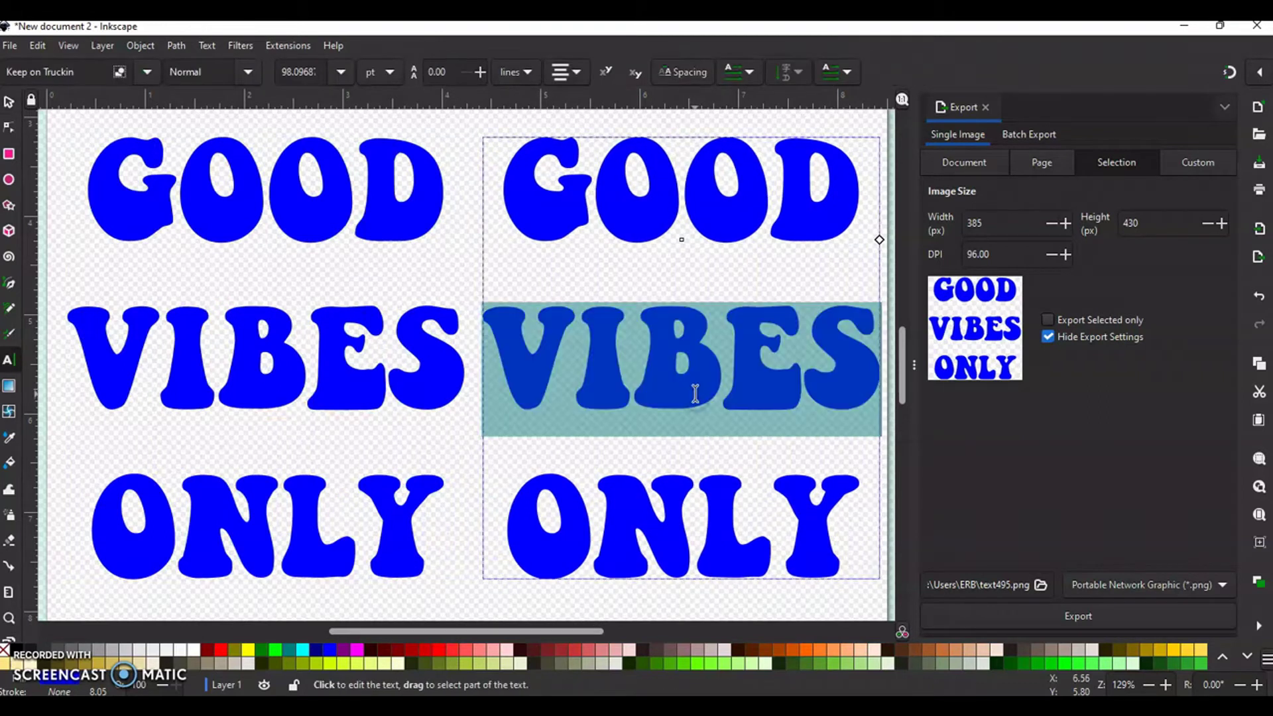
pyautogui.hotkey('ctrl', 'a')
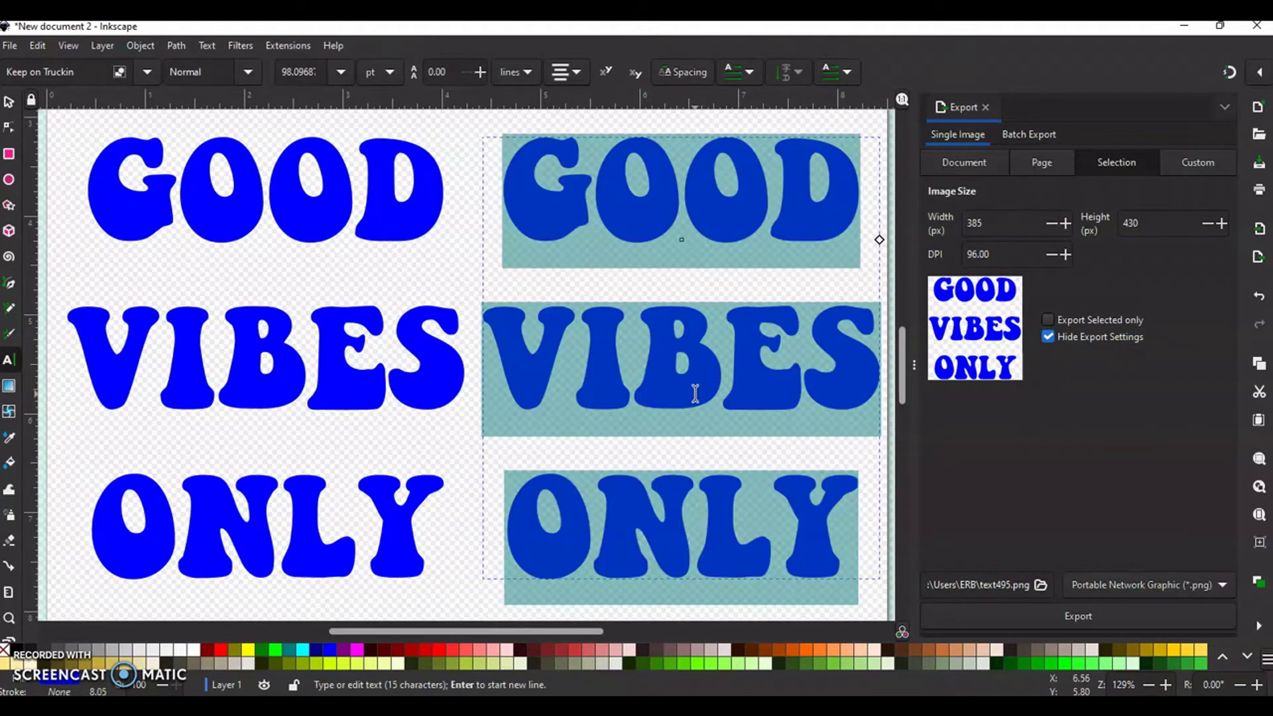
pyautogui.write('Gobb')
pyautogui.press('BackSpace')
pyautogui.press('BackSpace')
pyautogui.press('BackSpace')
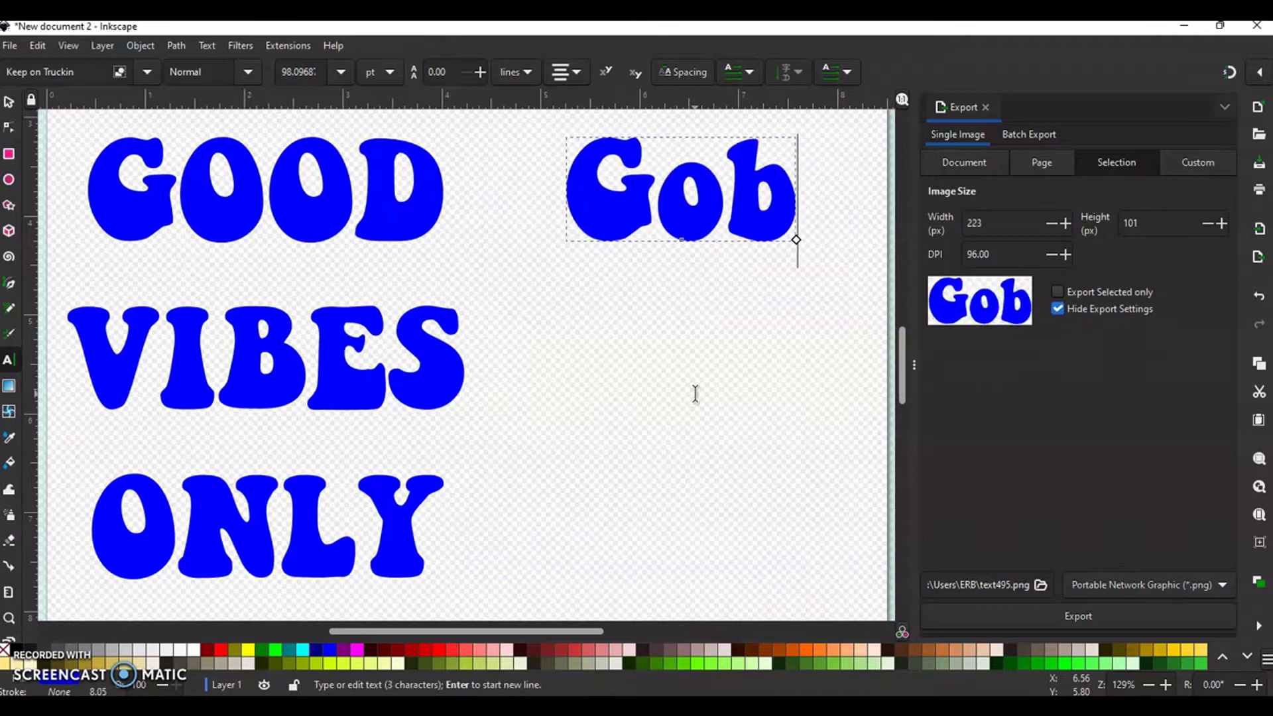
pyautogui.write('obble')
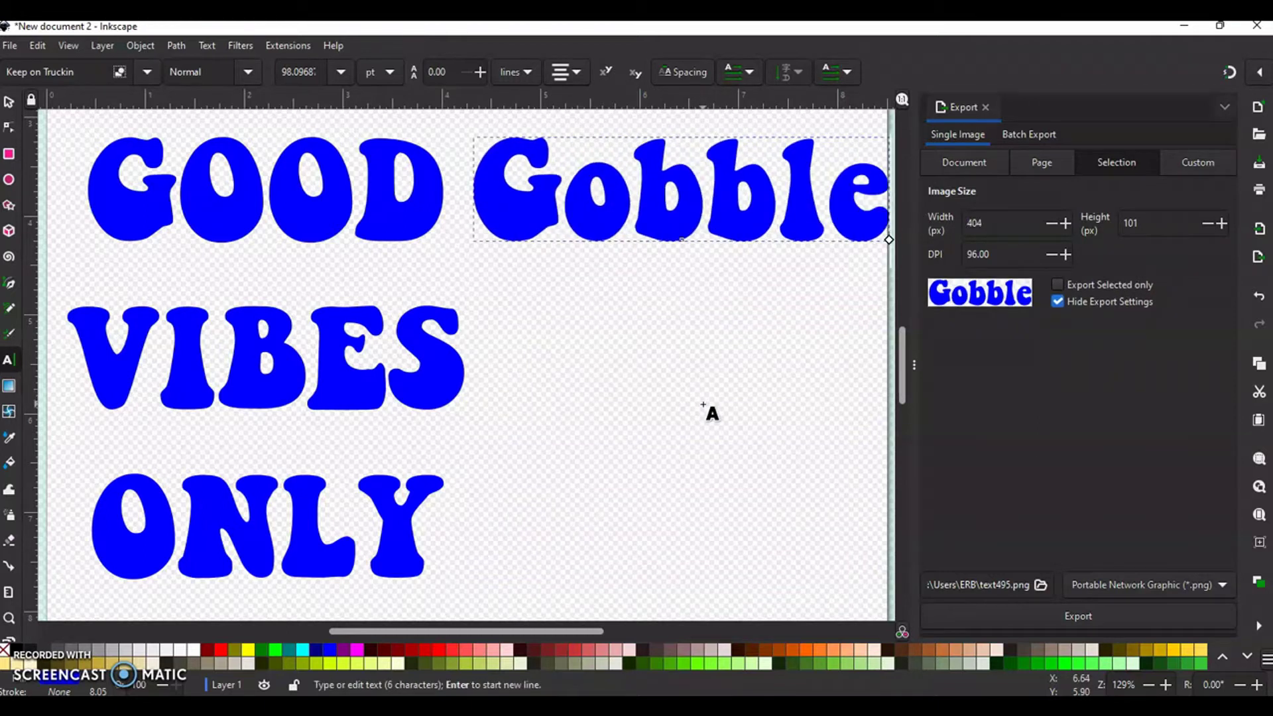
# - Shrink the Gobble text to 3.364 × 0.844 in
pyautogui.click(9, 104)
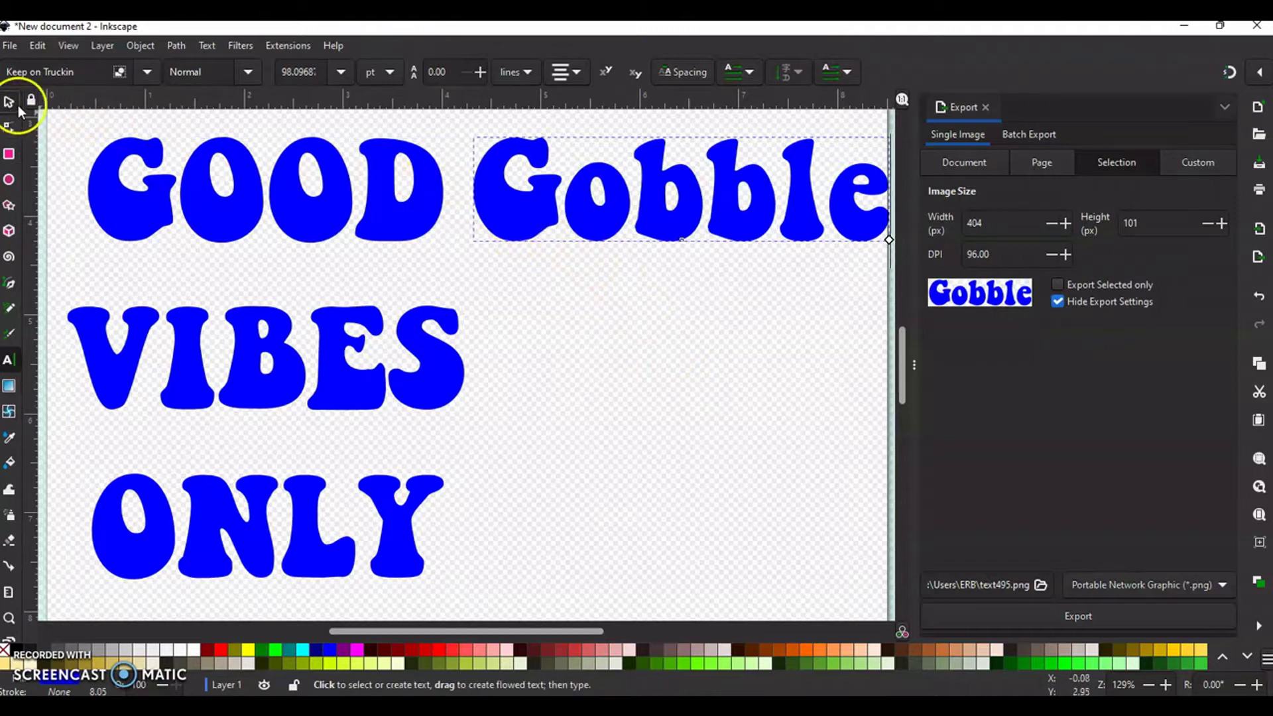
pyautogui.moveTo(468, 248); pyautogui.dragTo(489, 238)
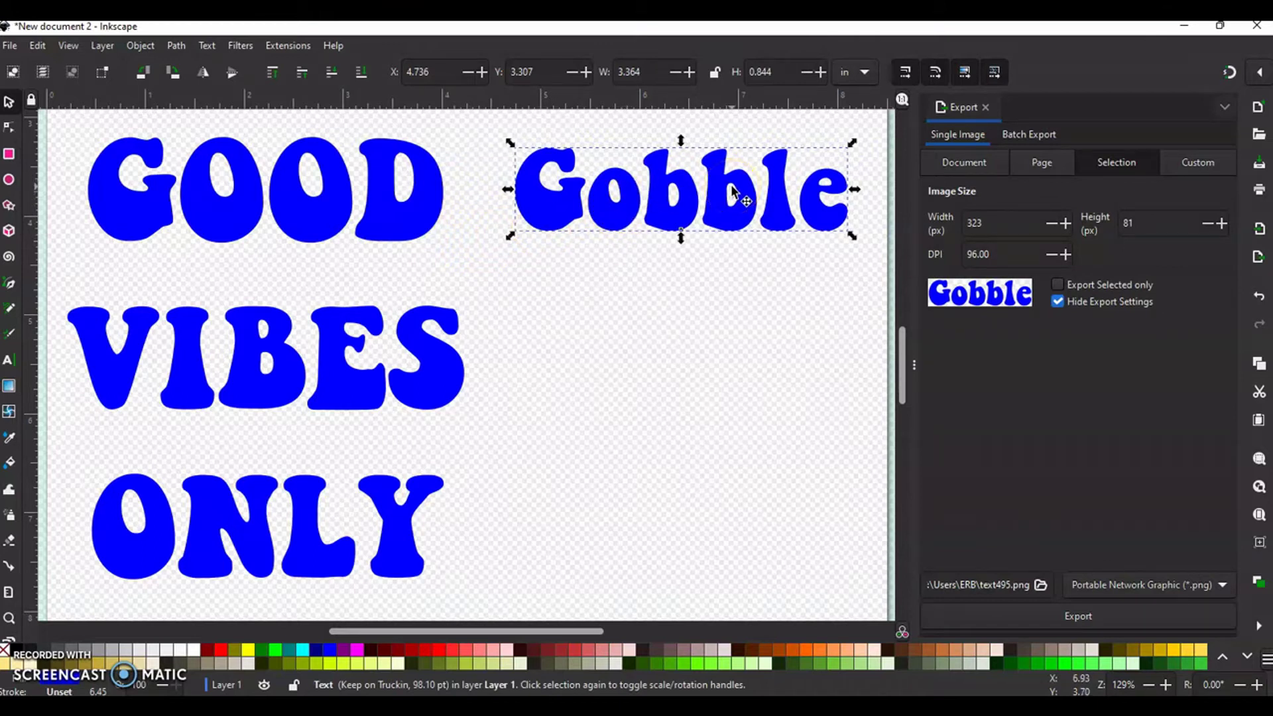
pyautogui.press('ctrl')
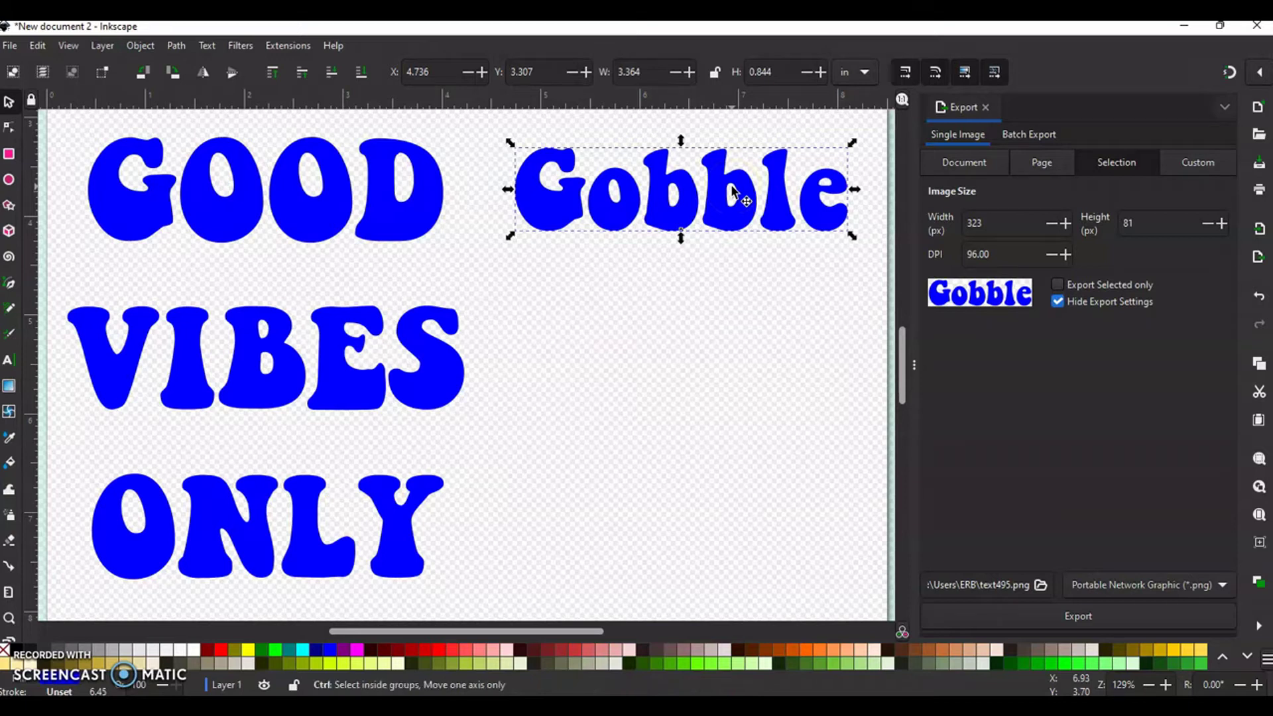
# - Stack two copies of Gobble directly below the first and select all three lines
pyautogui.keyDown('ctrl'); pyautogui.click(723, 195); pyautogui.keyUp('ctrl')
pyautogui.moveTo(716, 199); pyautogui.dragTo(737, 293)
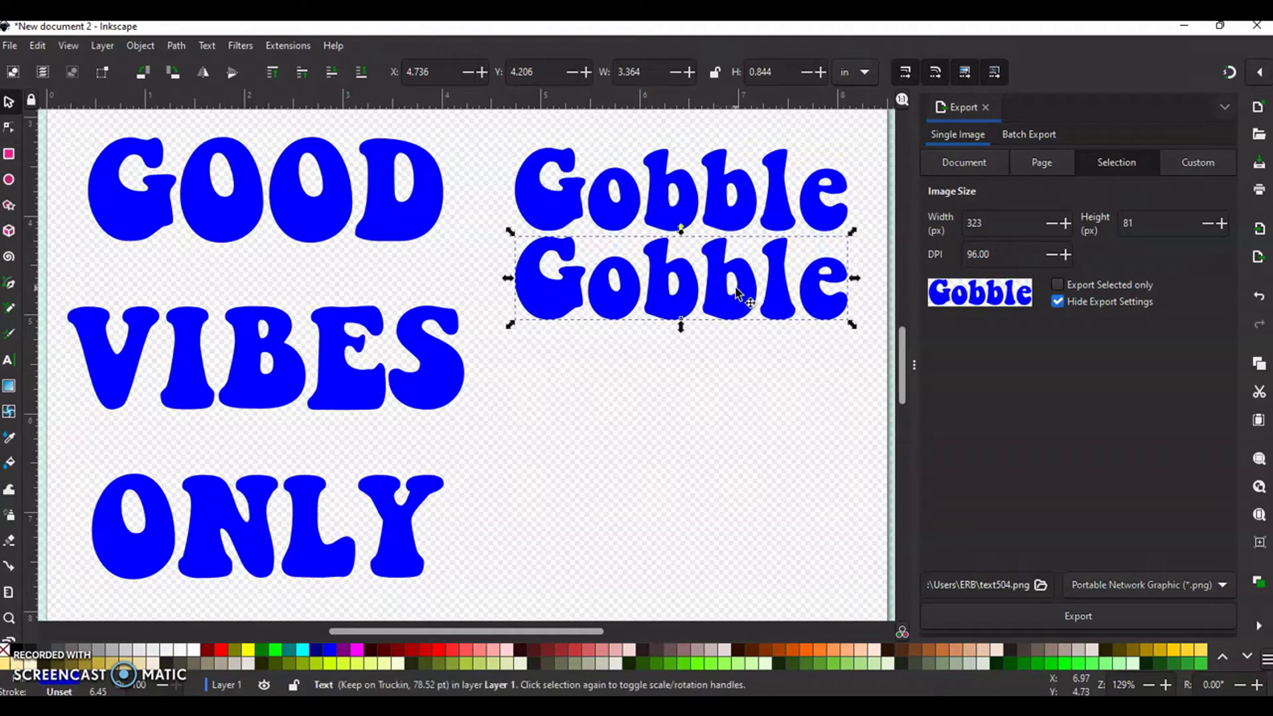
pyautogui.hotkey('ctrl', 'd')
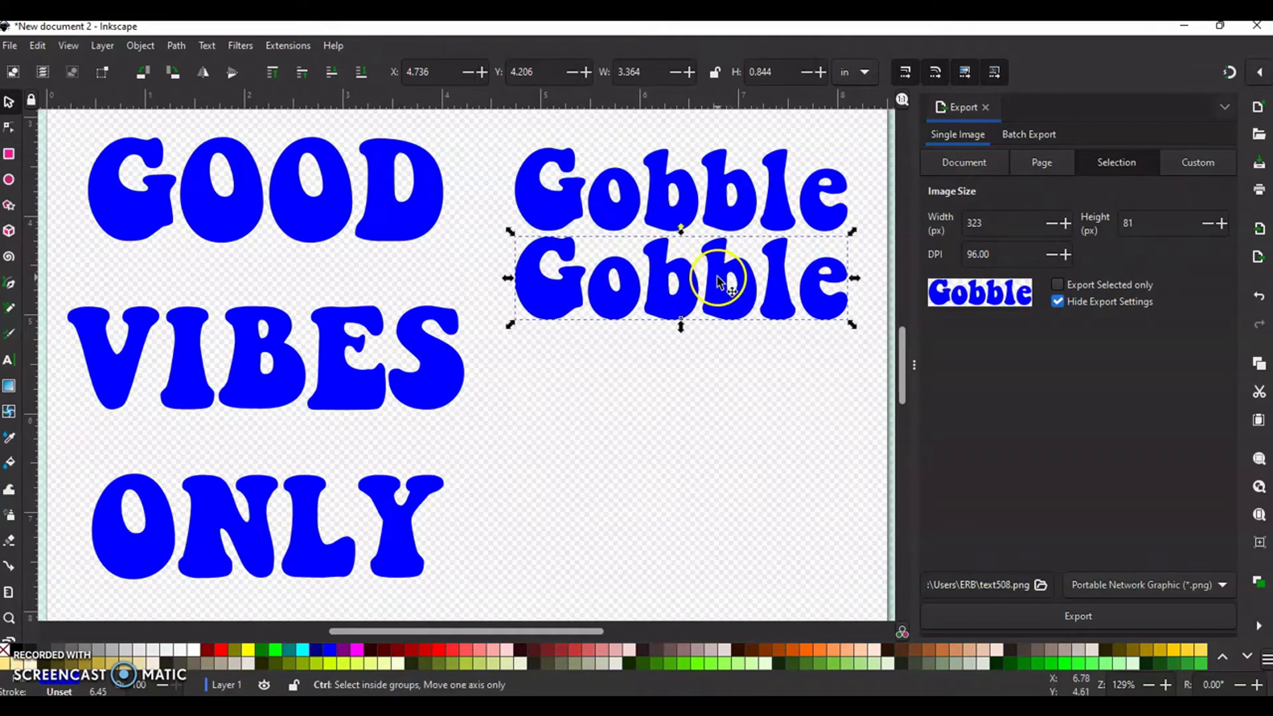
pyautogui.moveTo(733, 292); pyautogui.dragTo(737, 377)
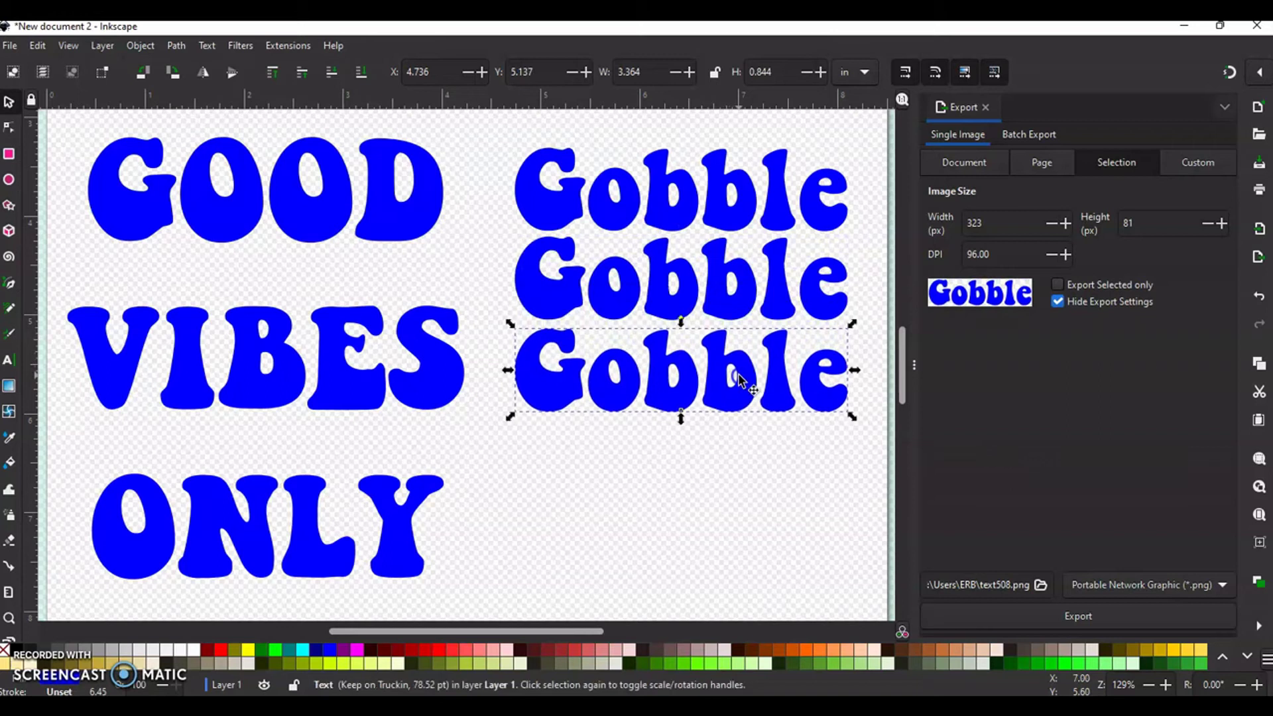
pyautogui.keyDown('shift'); pyautogui.click(713, 286); pyautogui.keyUp('shift')
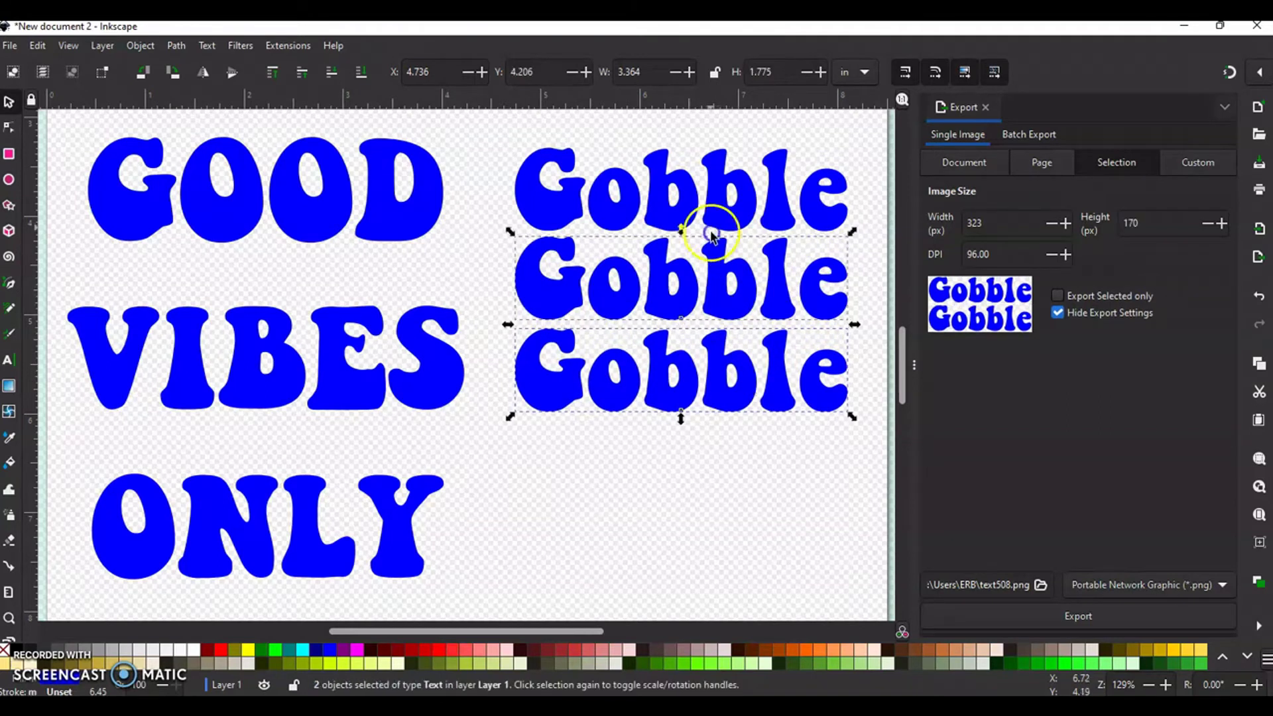
pyautogui.keyDown('shift'); pyautogui.click(713, 202); pyautogui.keyUp('shift')
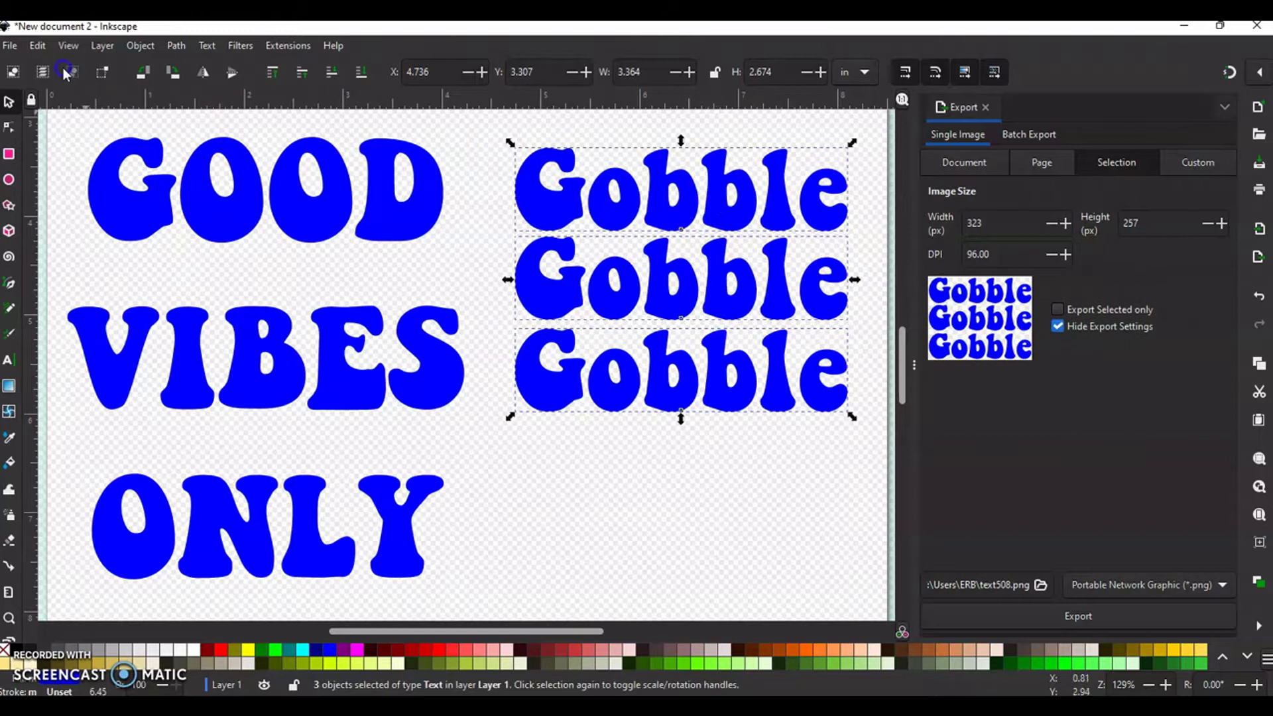
pyautogui.click(141, 46)
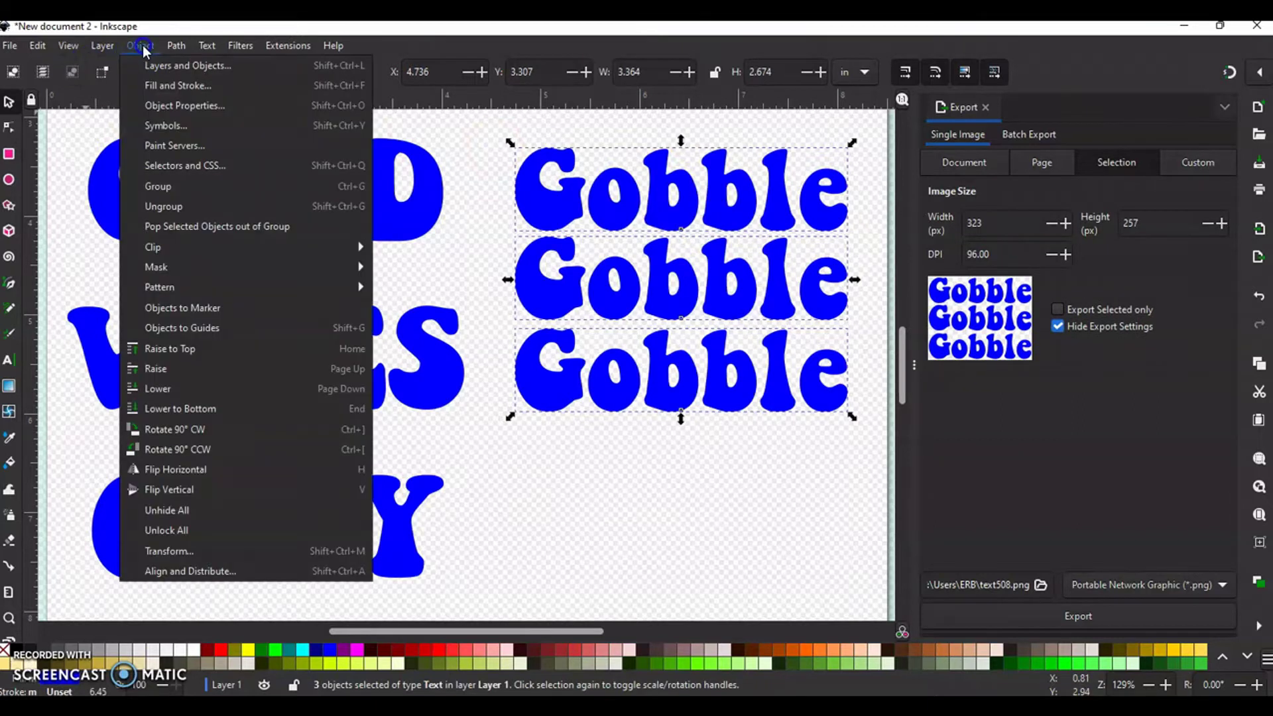
pyautogui.click(202, 570)
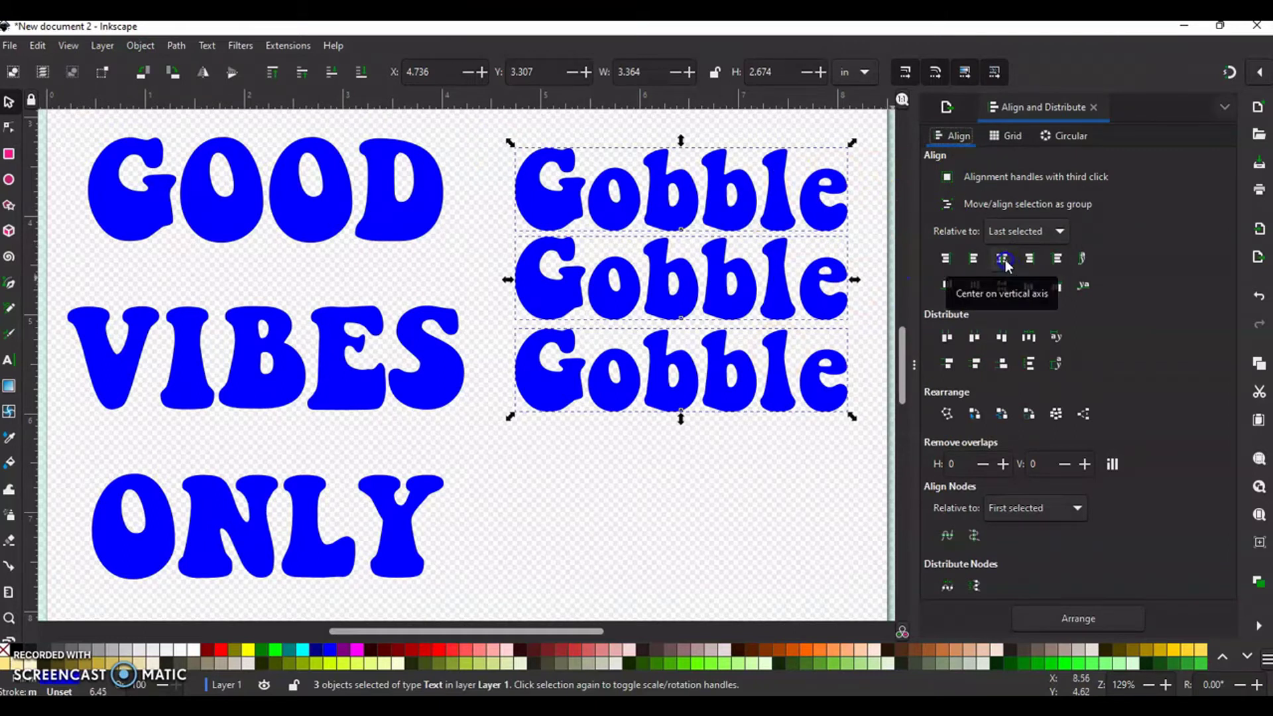
pyautogui.click(995, 288)
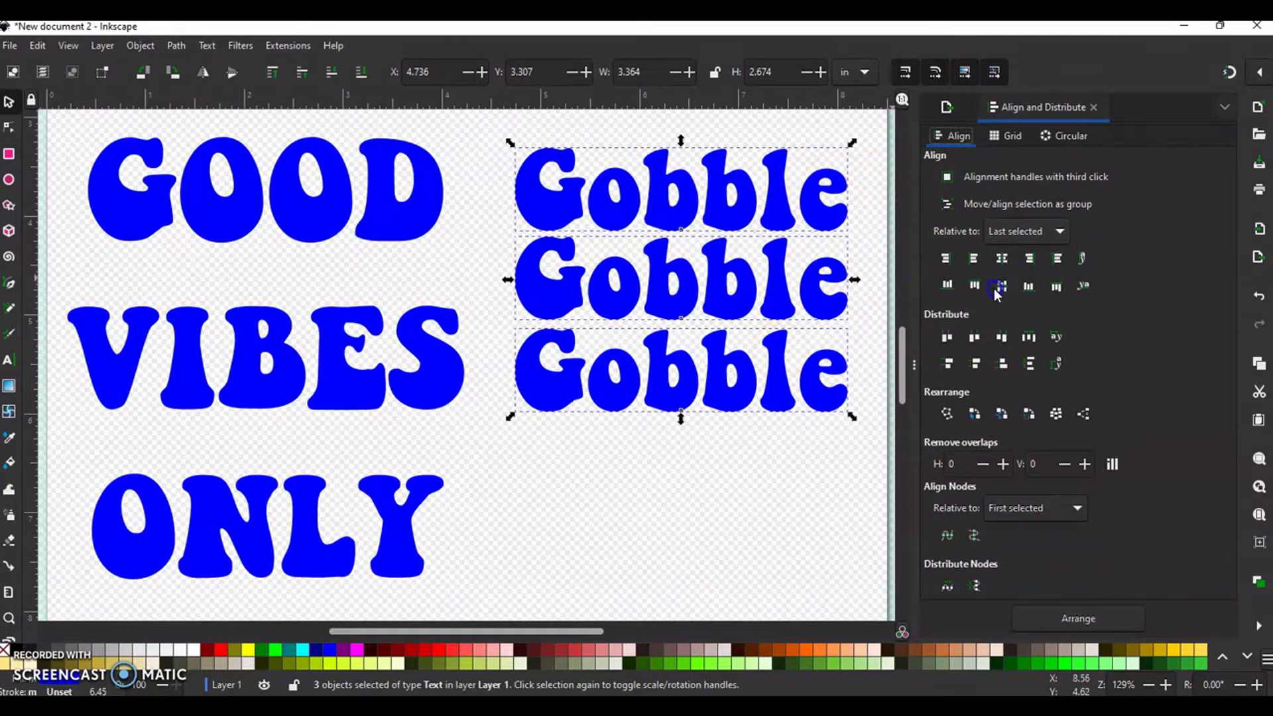
pyautogui.click(1030, 365)
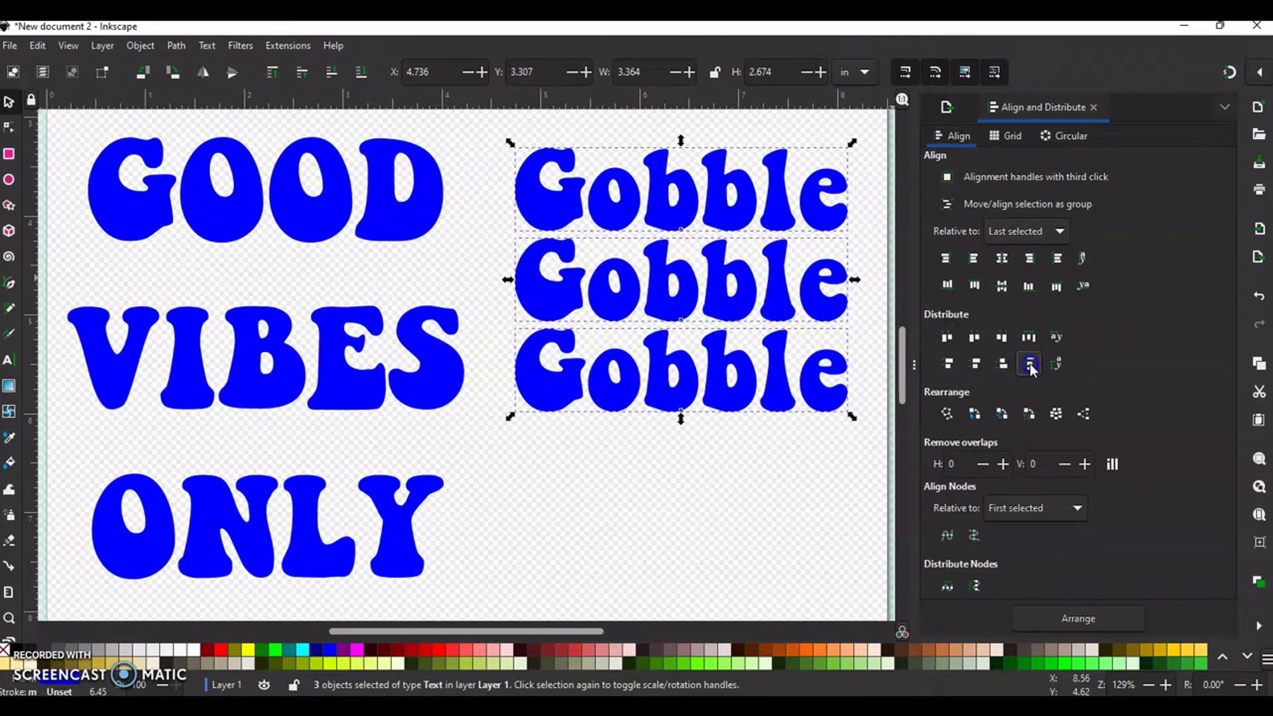
pyautogui.click(737, 451)
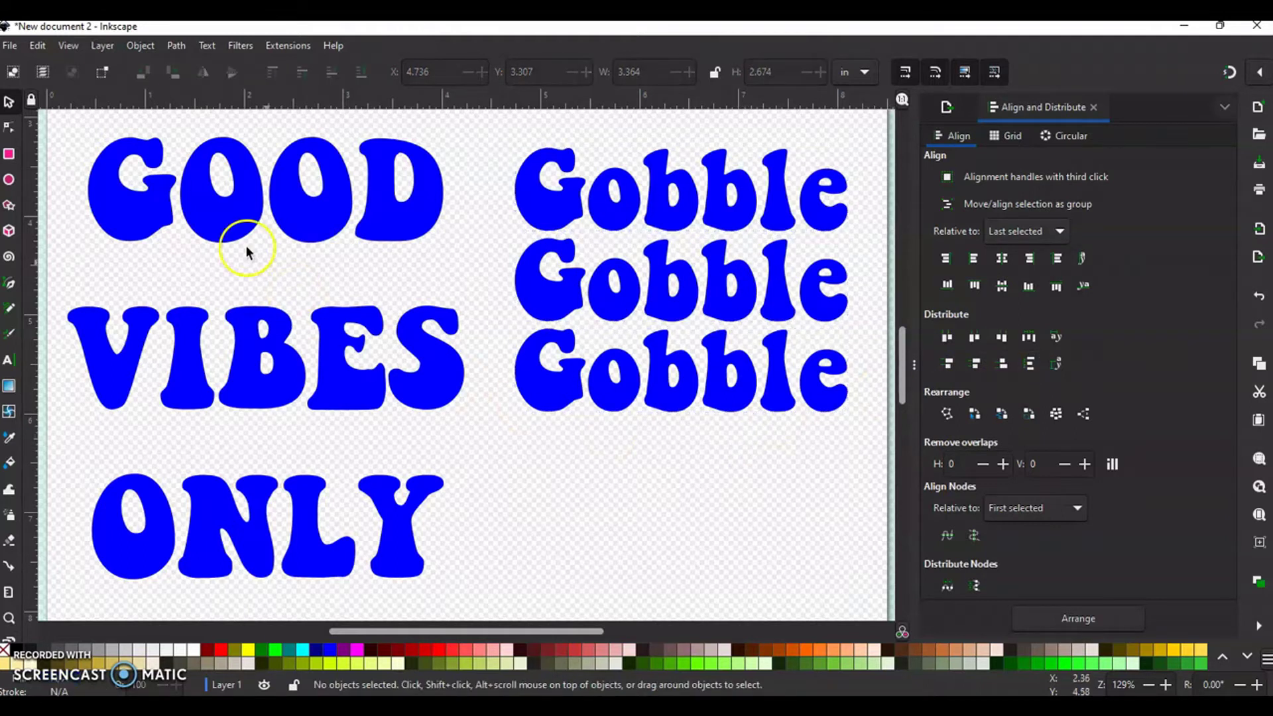
pyautogui.click(217, 212)
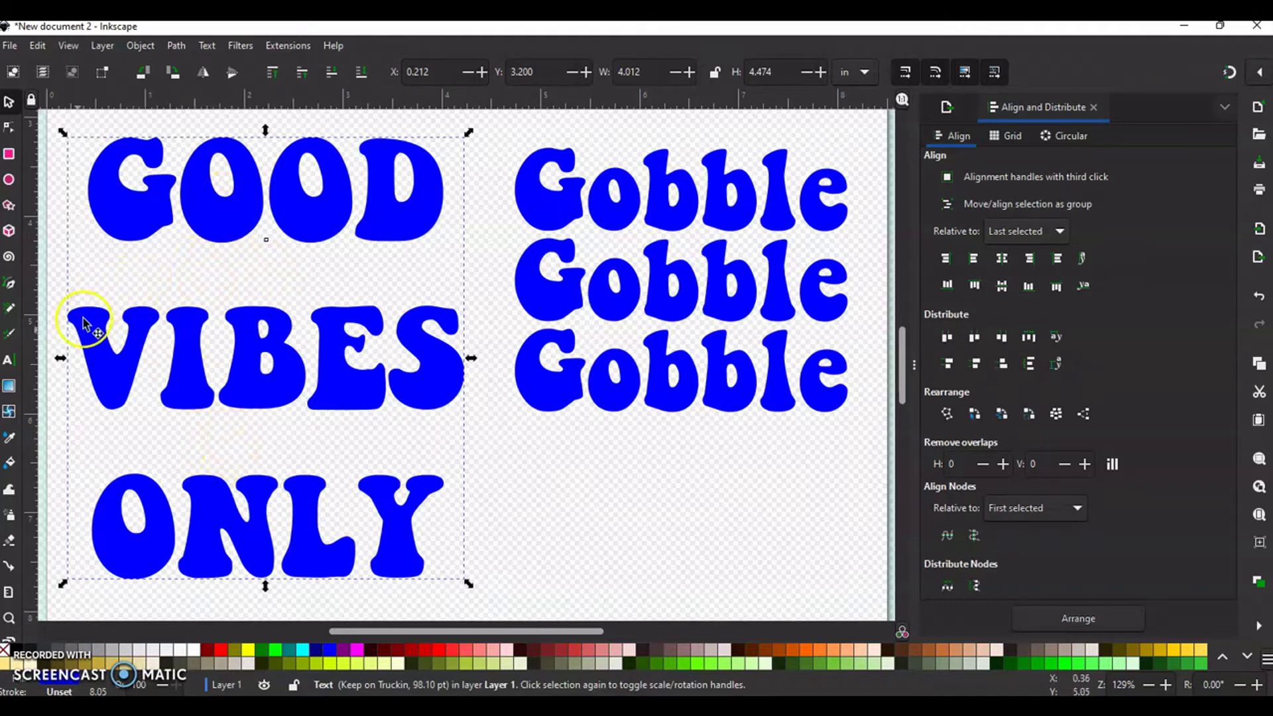
# - Select the word GOOD with the Text tool and open the Spacing options
pyautogui.click(9, 360)
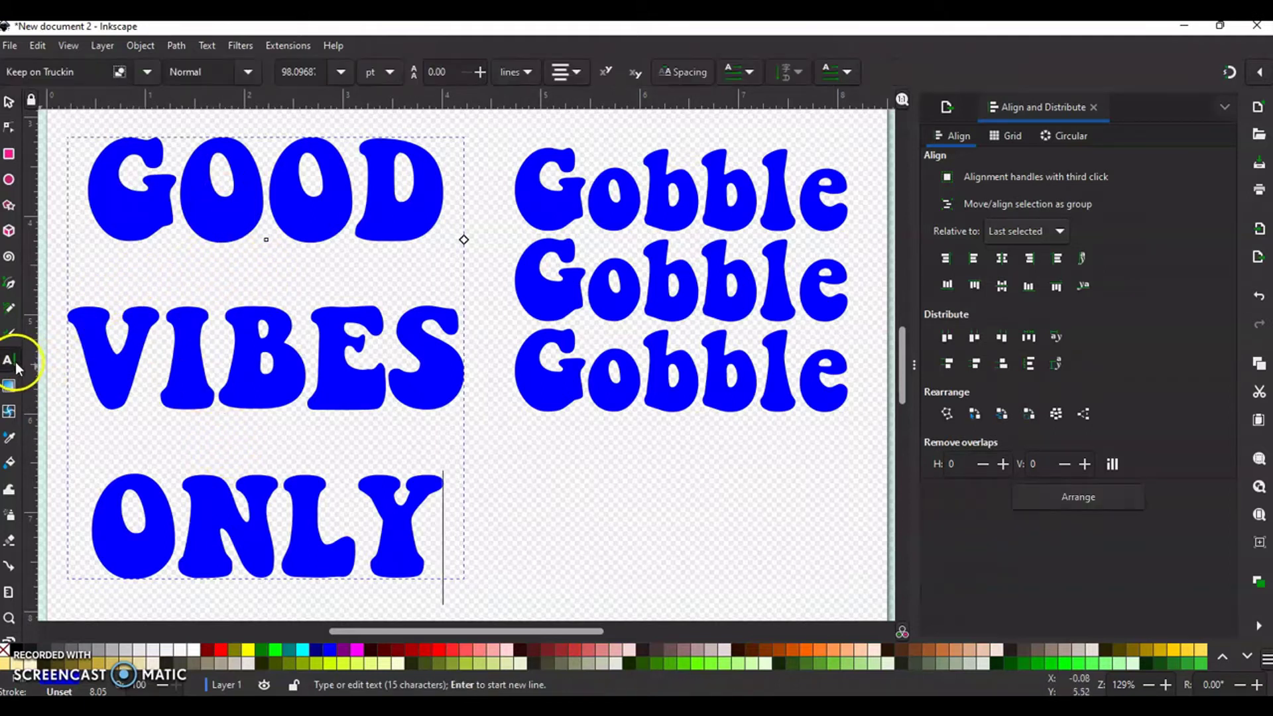
pyautogui.doubleClick(205, 209)
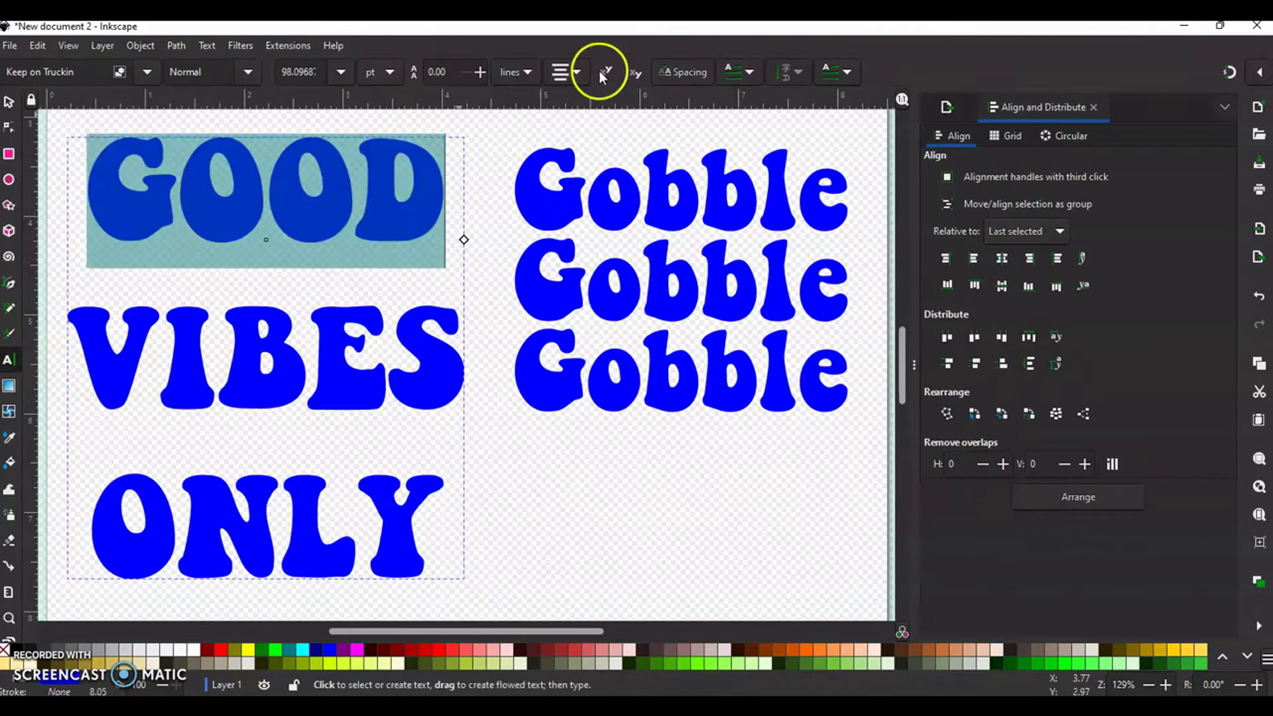
pyautogui.click(680, 74)
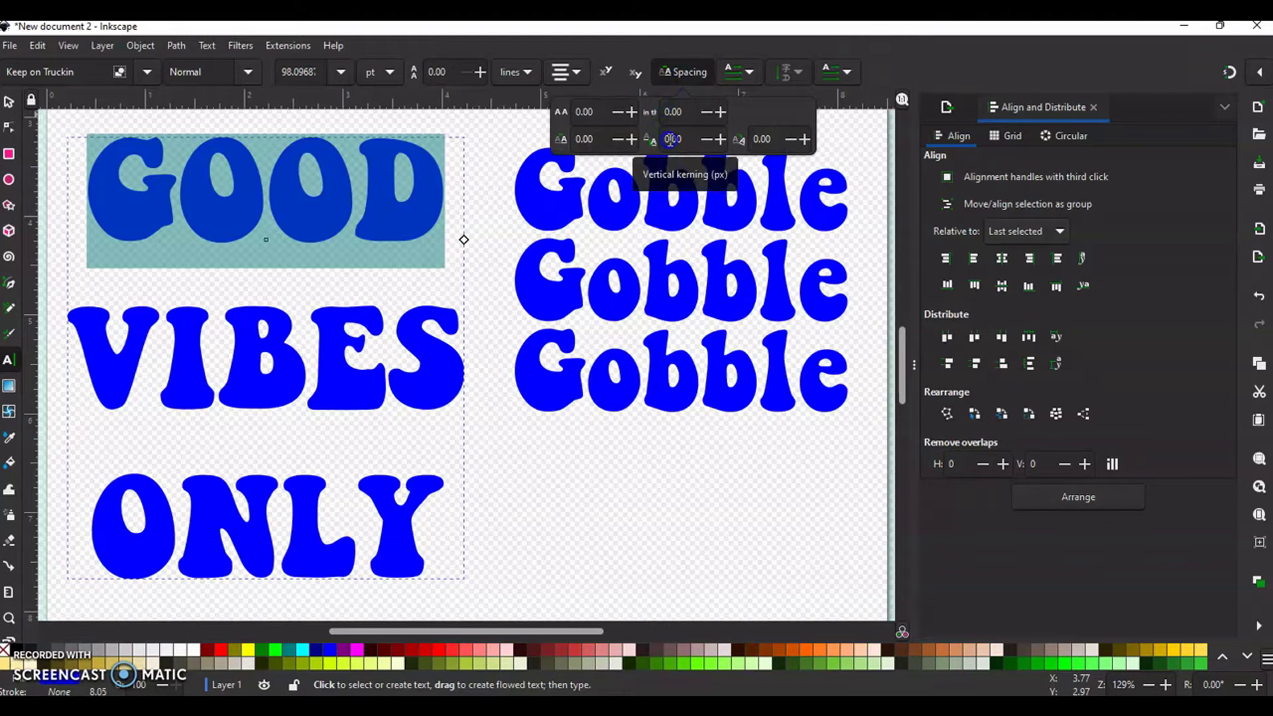
# - Step GOOD's vertical kerning up to 15.75 px so it sits tight above VIBES
pyautogui.click(722, 142)
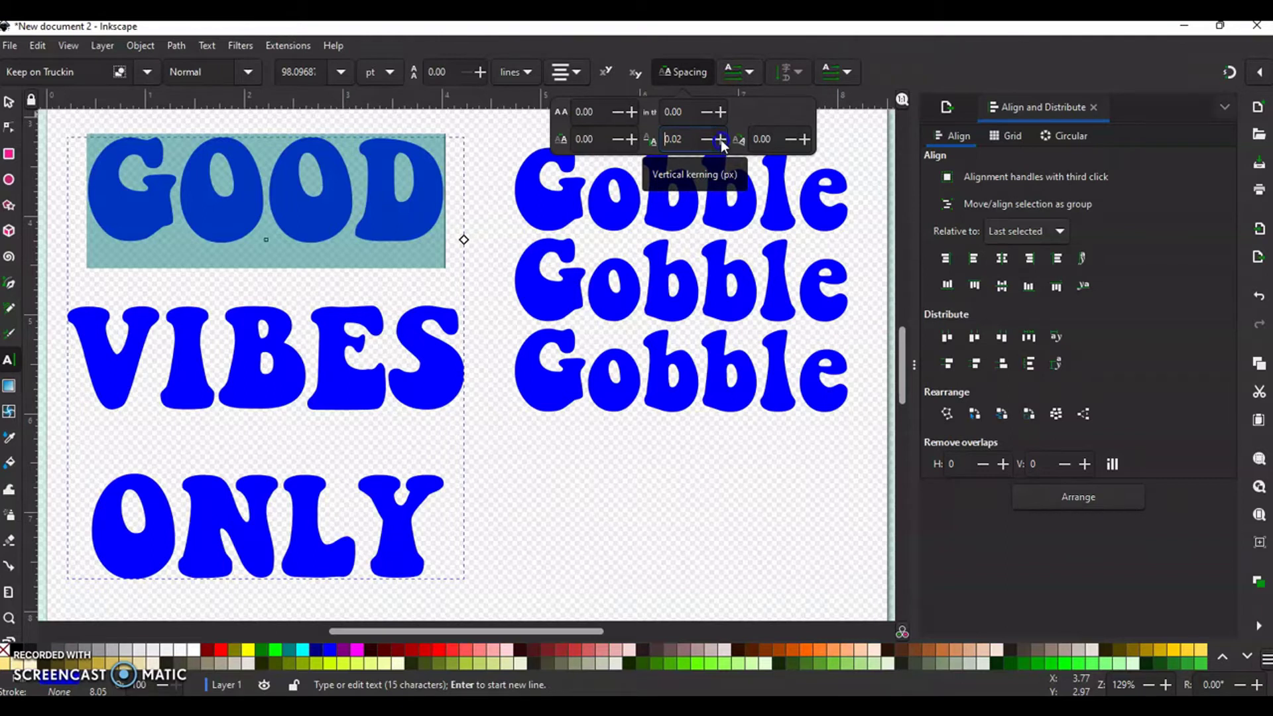
pyautogui.click(721, 139)
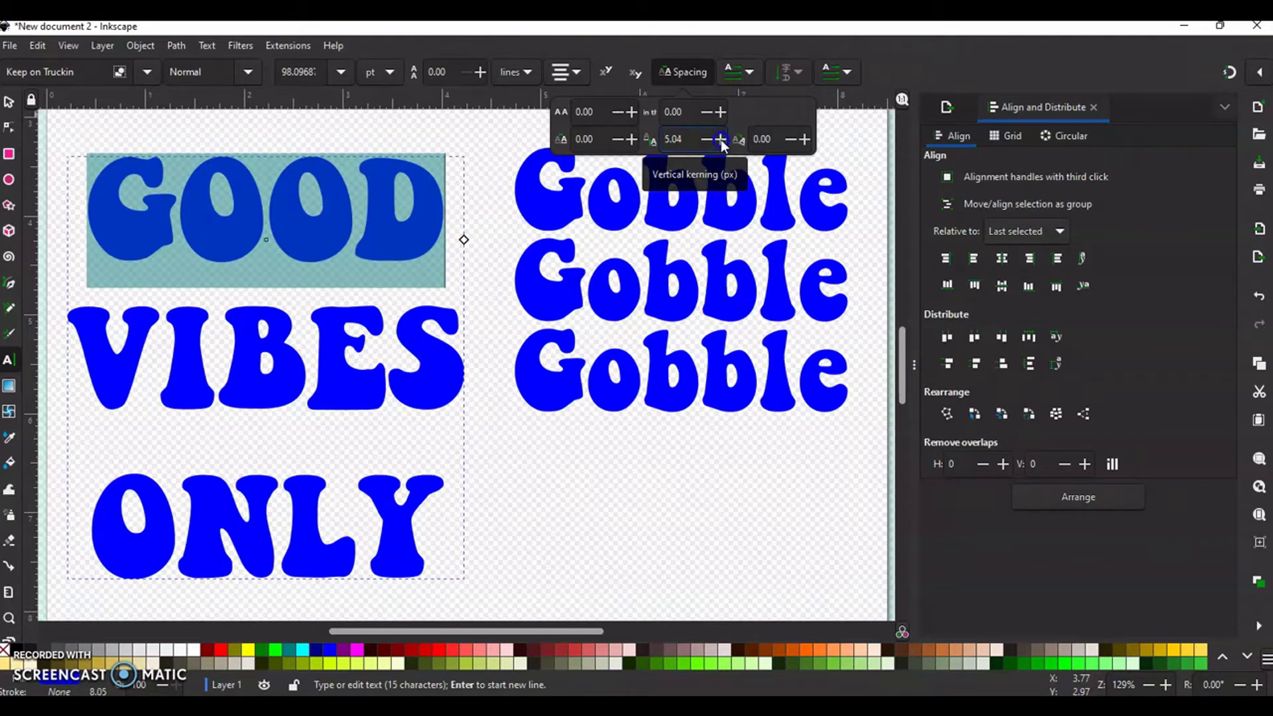
pyautogui.click(721, 140)
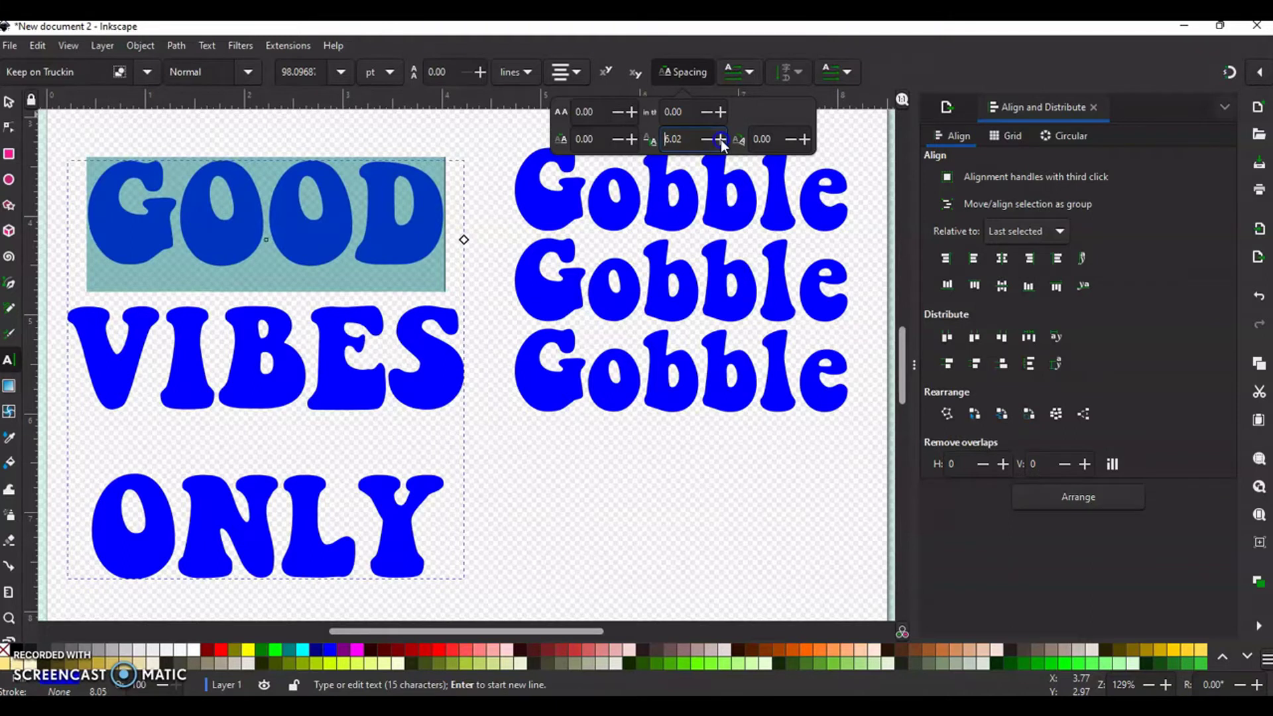
pyautogui.click(722, 139)
pyautogui.click(722, 139)
pyautogui.click(721, 140)
pyautogui.click(722, 139)
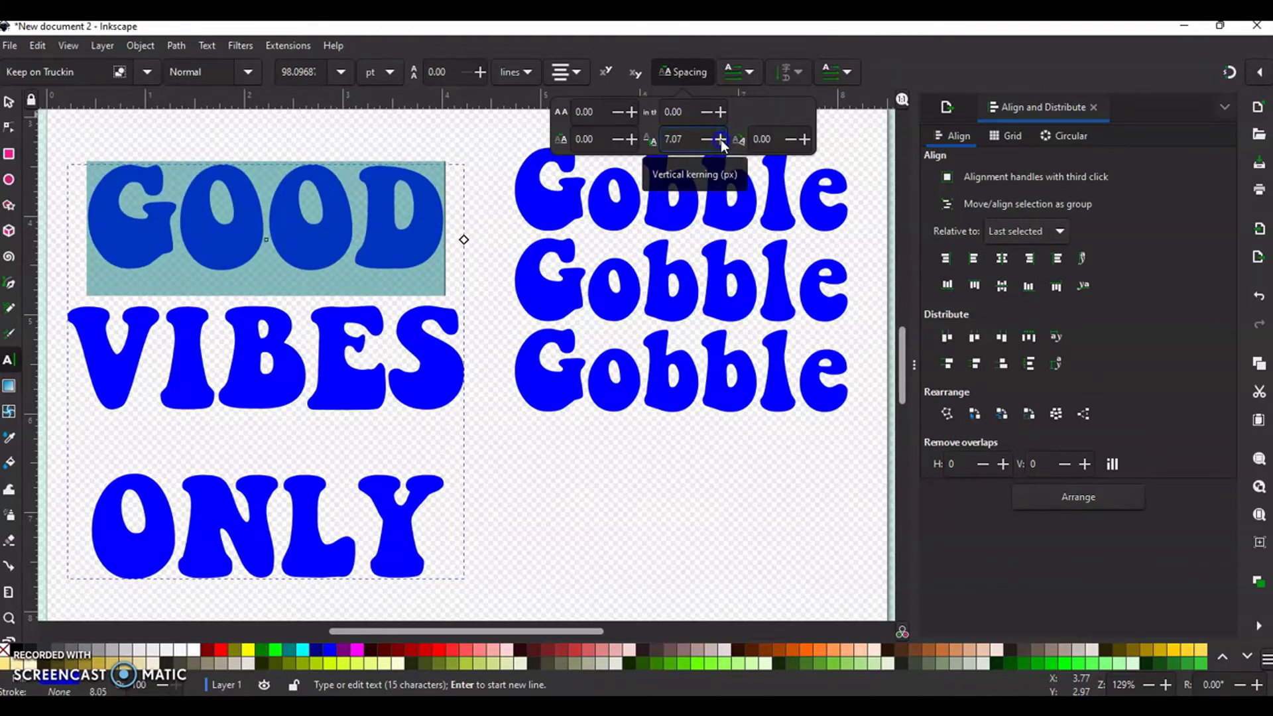
pyautogui.click(722, 139)
pyautogui.click(721, 139)
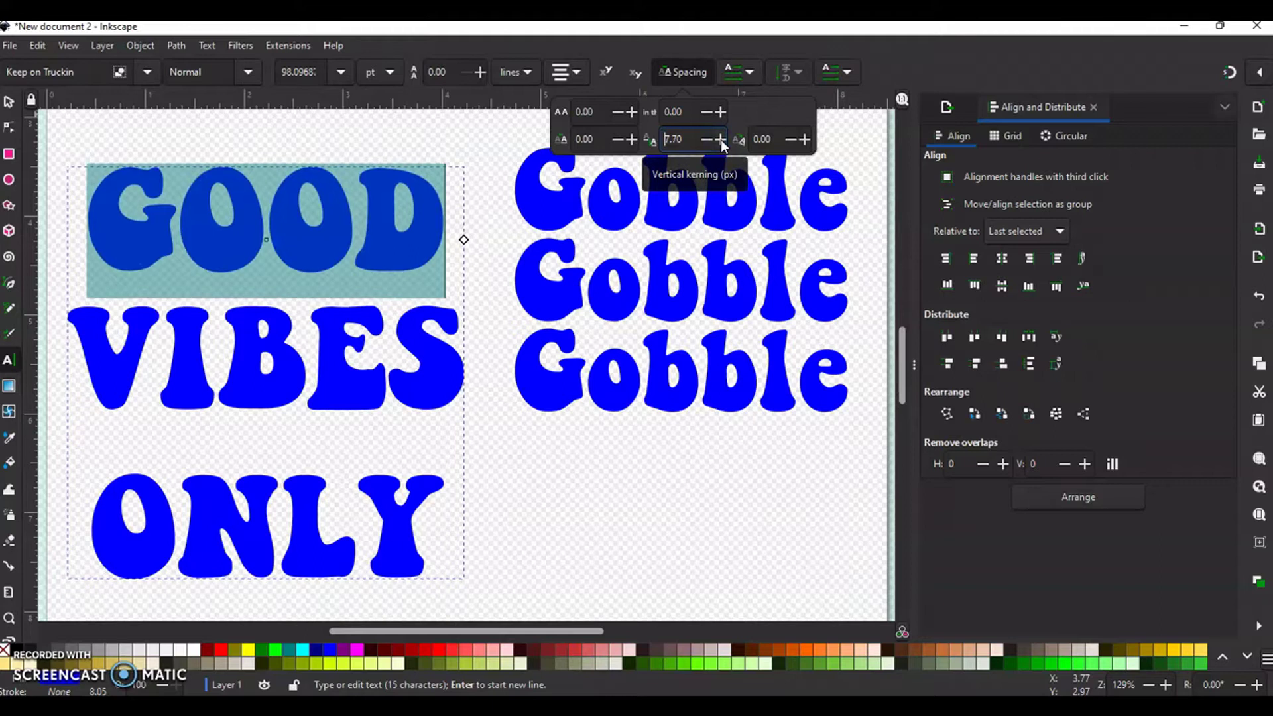
pyautogui.click(721, 139)
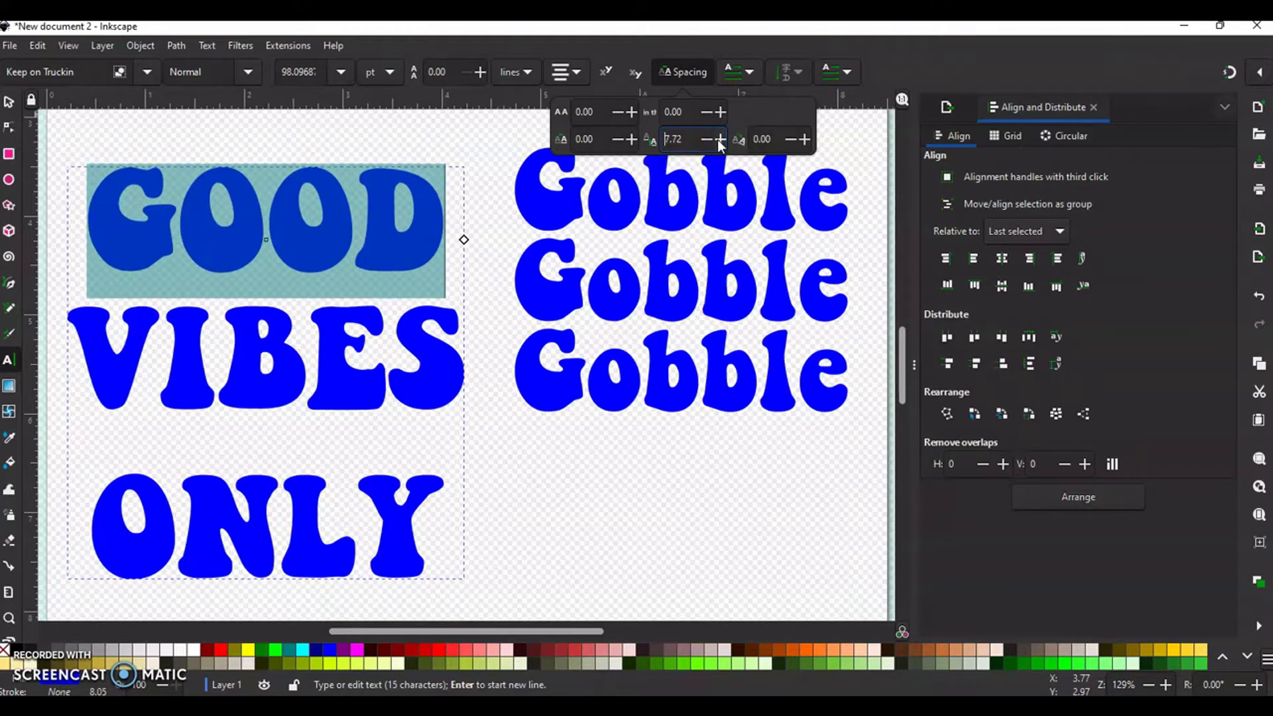
pyautogui.click(719, 139)
pyautogui.click(720, 140)
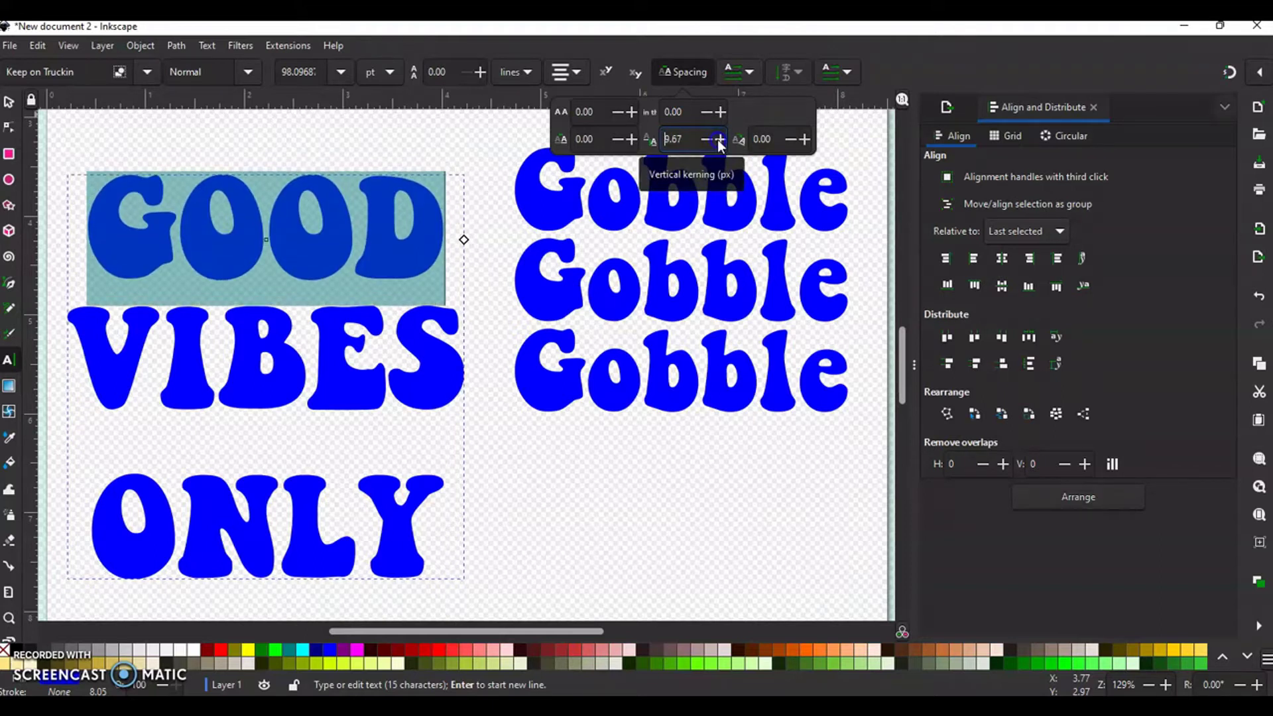
pyautogui.click(719, 139)
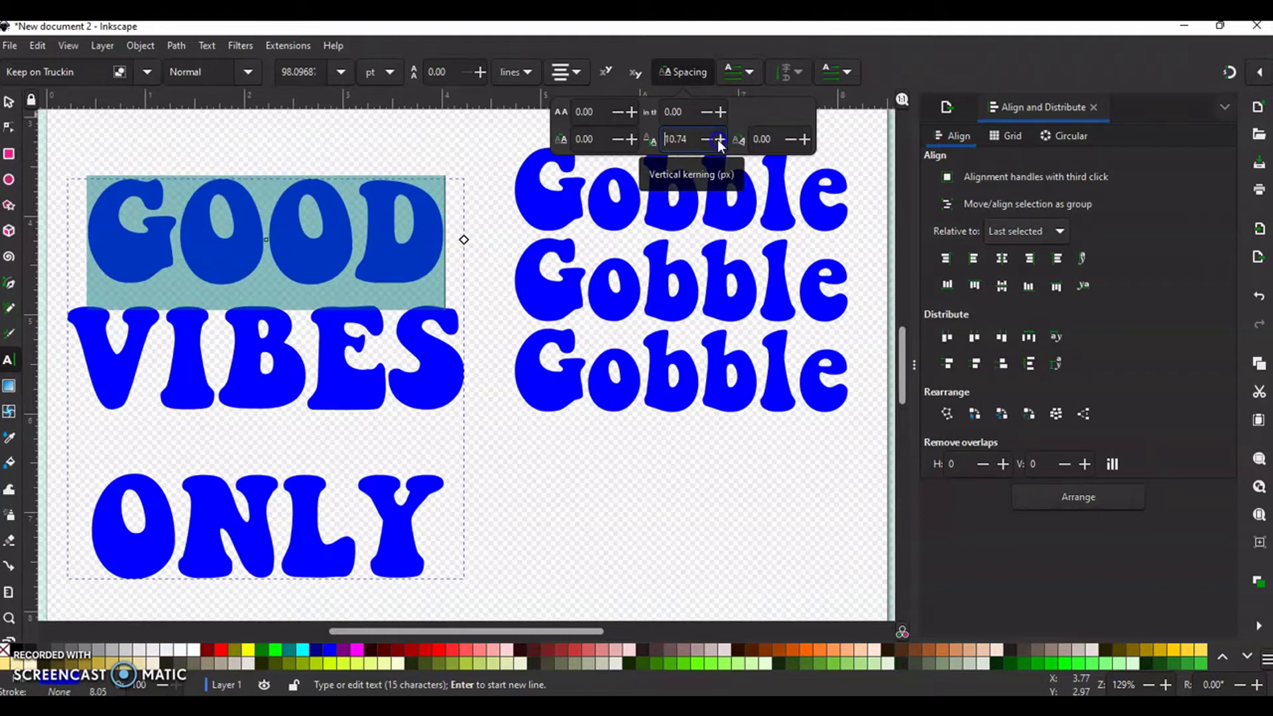
pyautogui.click(720, 139)
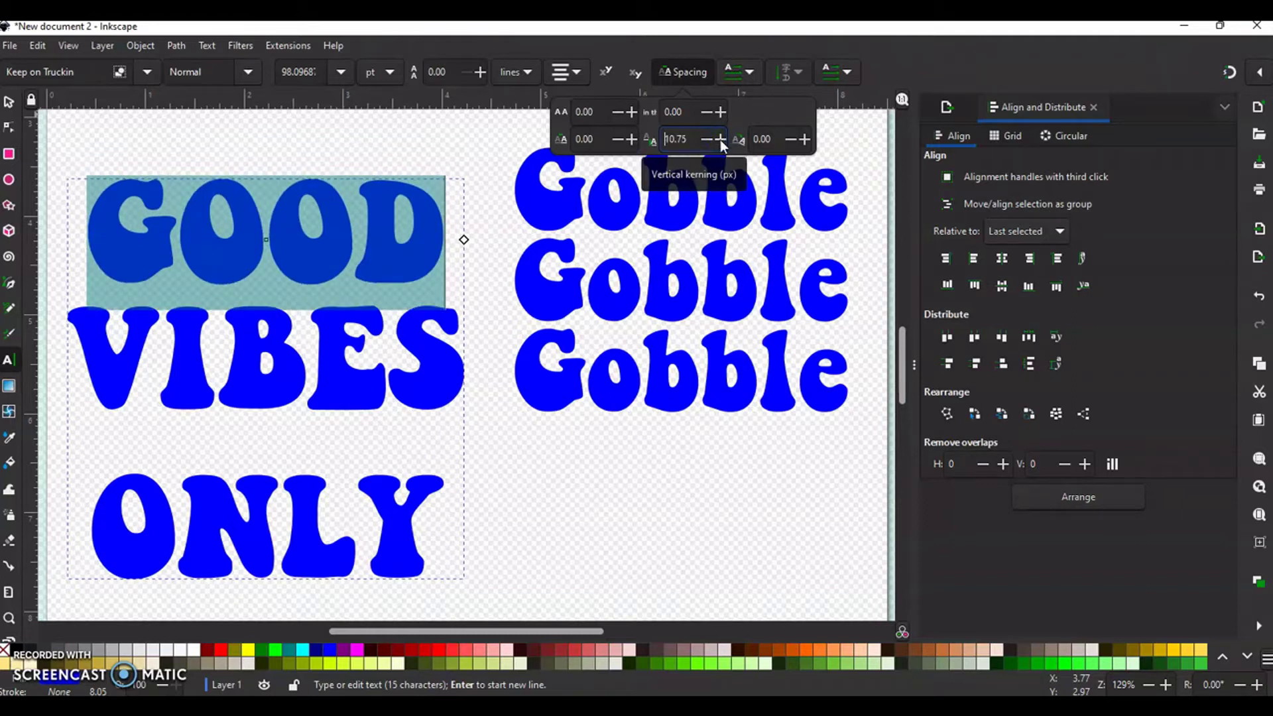
pyautogui.click(720, 139)
pyautogui.click(720, 139)
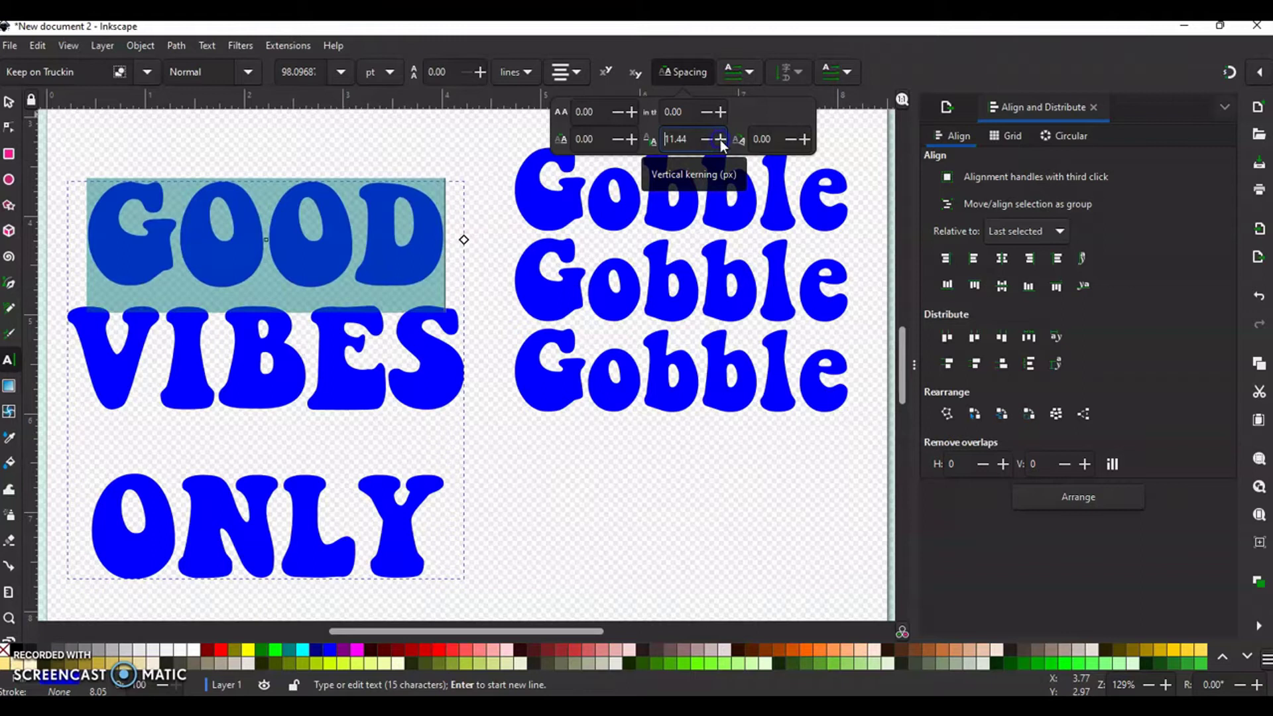
pyautogui.click(720, 139)
pyautogui.click(720, 139)
pyautogui.click(720, 140)
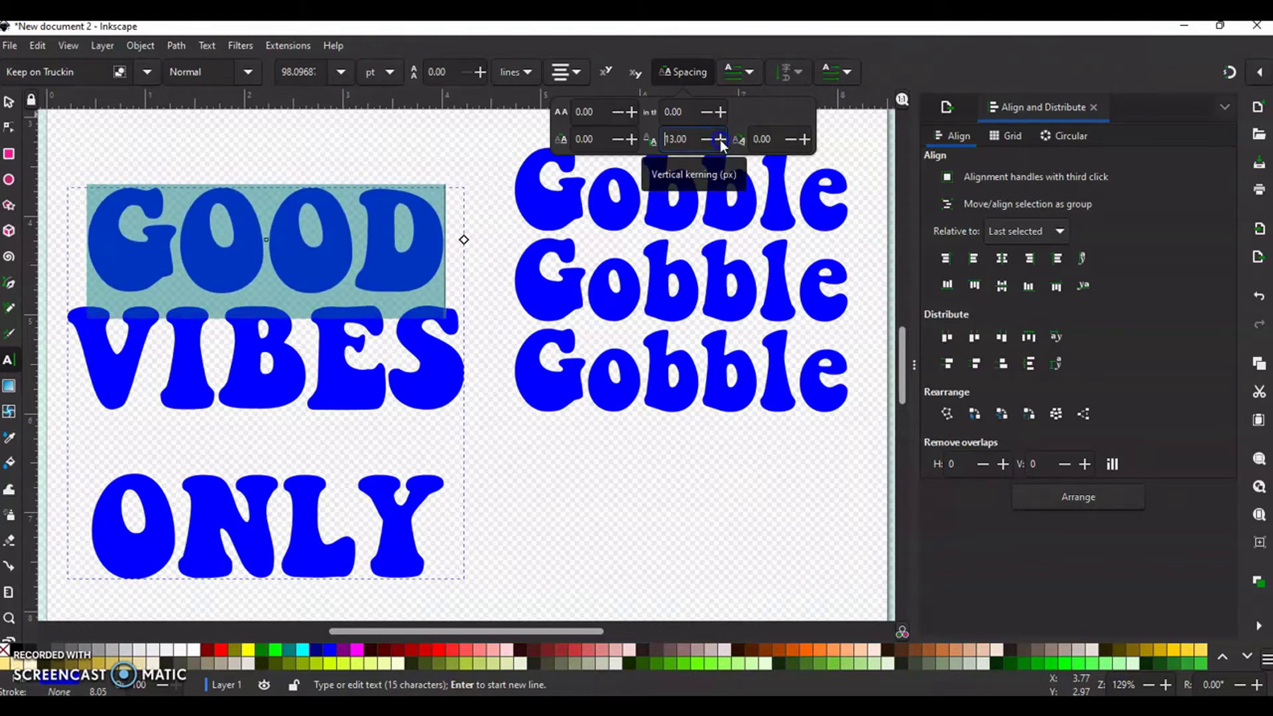
pyautogui.click(720, 139)
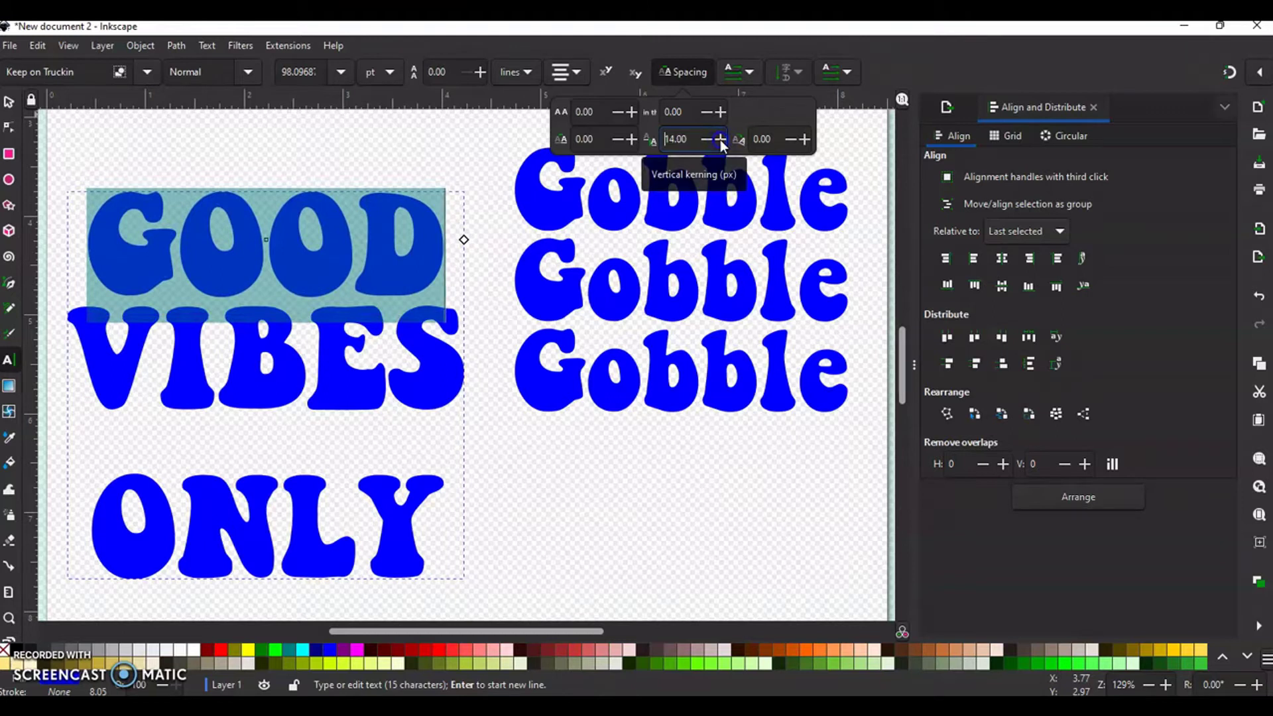
pyautogui.click(720, 139)
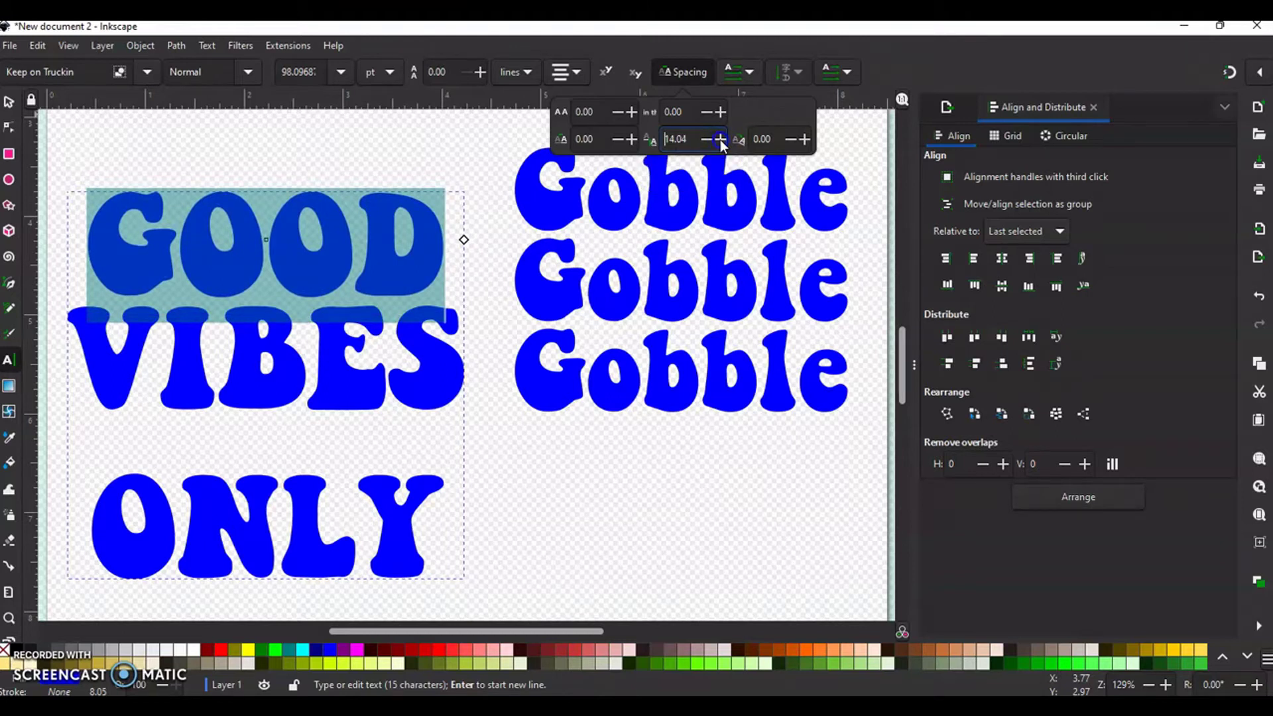
pyautogui.click(720, 140)
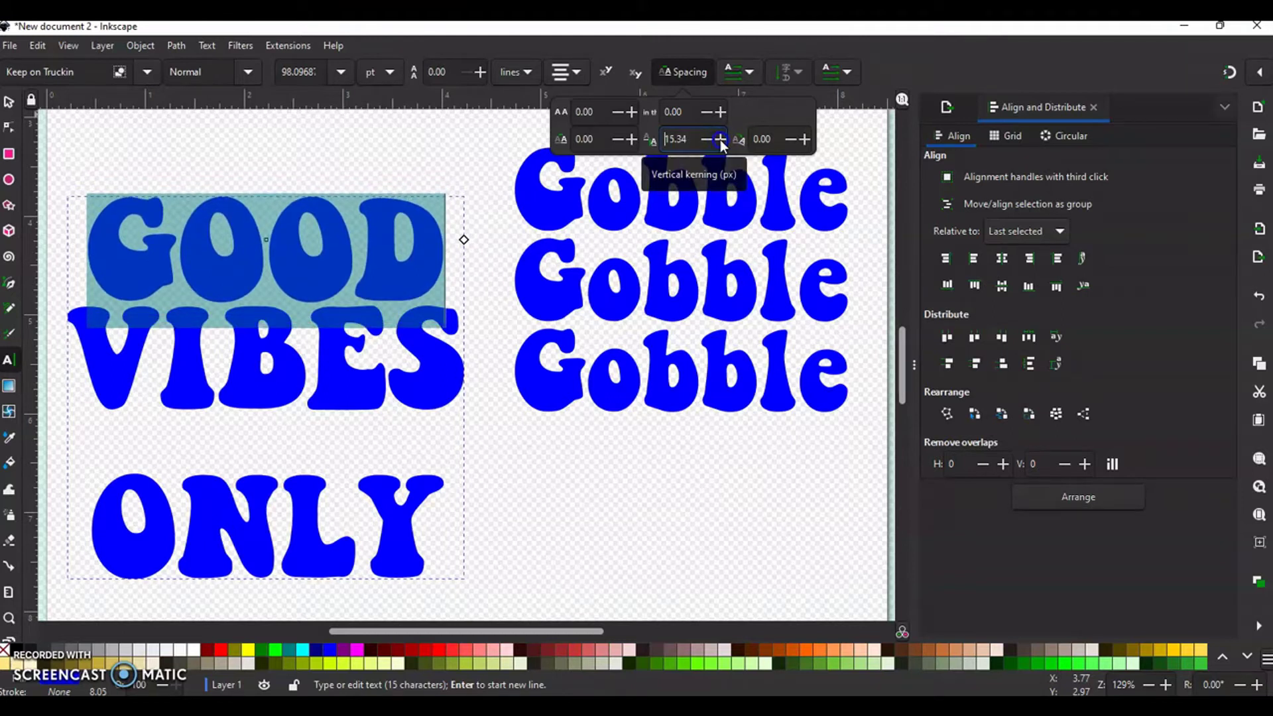
pyautogui.click(720, 139)
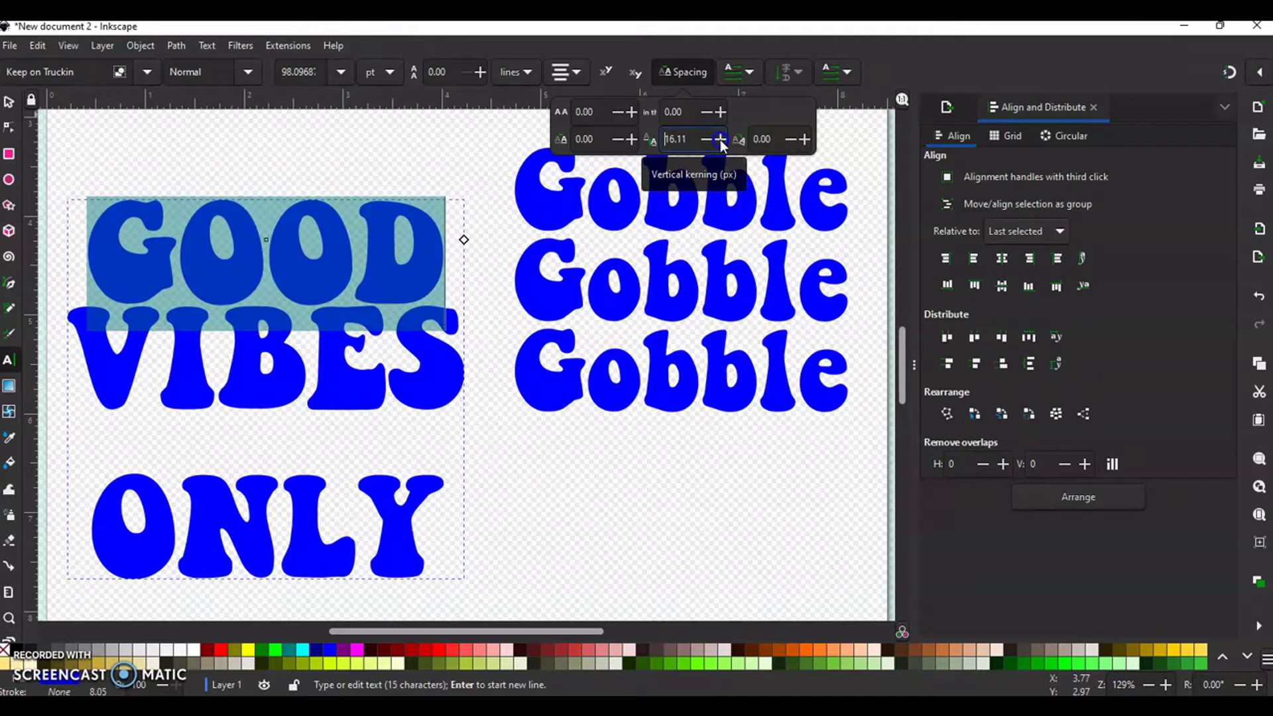
pyautogui.click(707, 141)
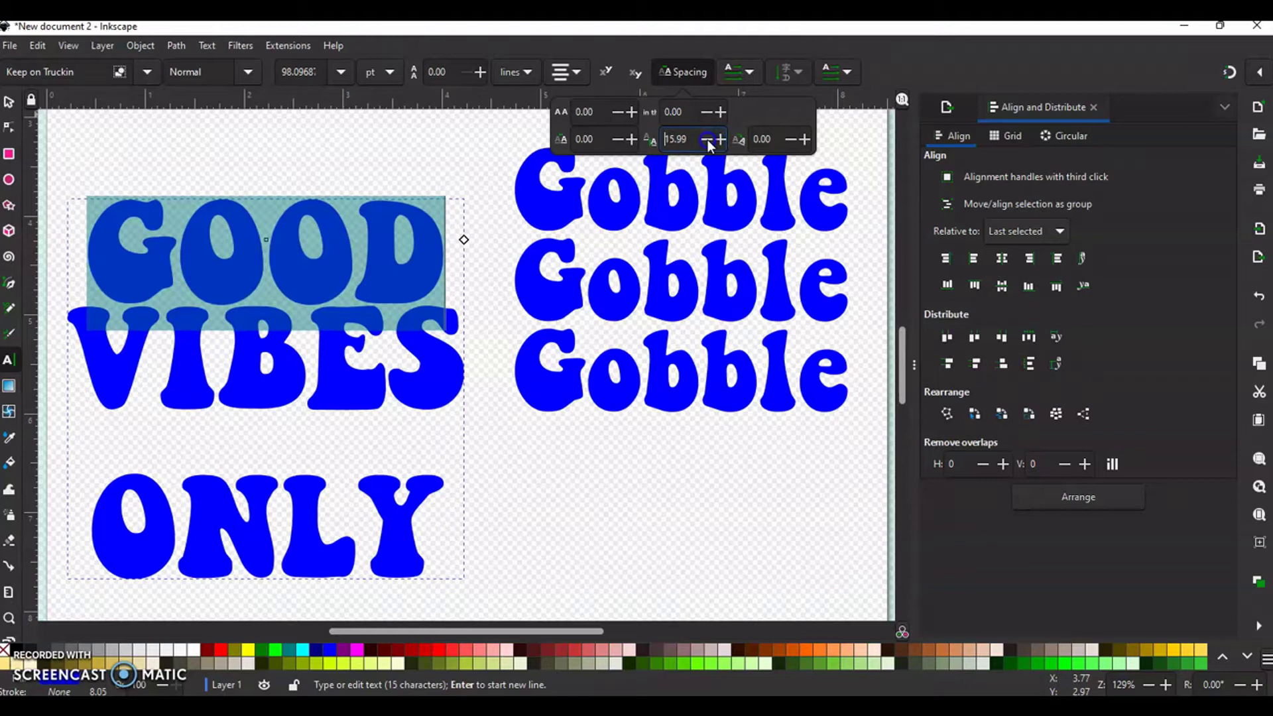
pyautogui.click(707, 140)
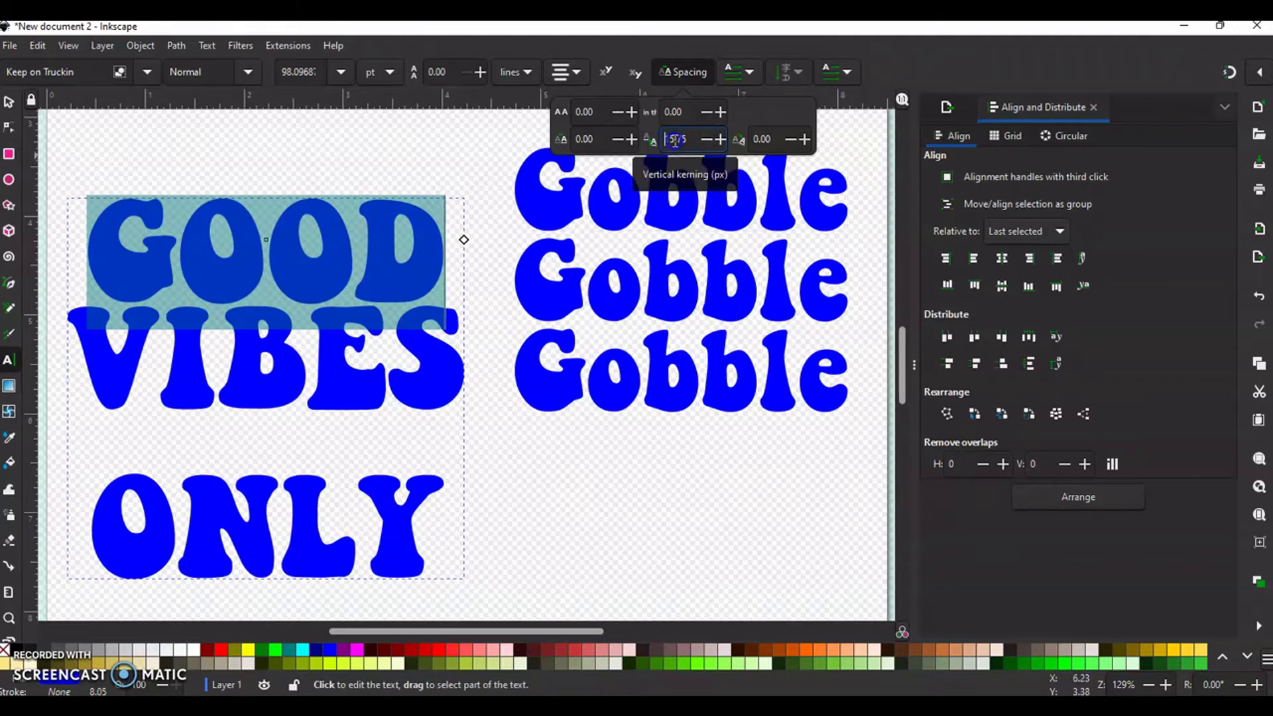
# - Give the word ONLY a vertical kerning of -15.75 to raise it under VIBES
pyautogui.doubleClick(675, 140)
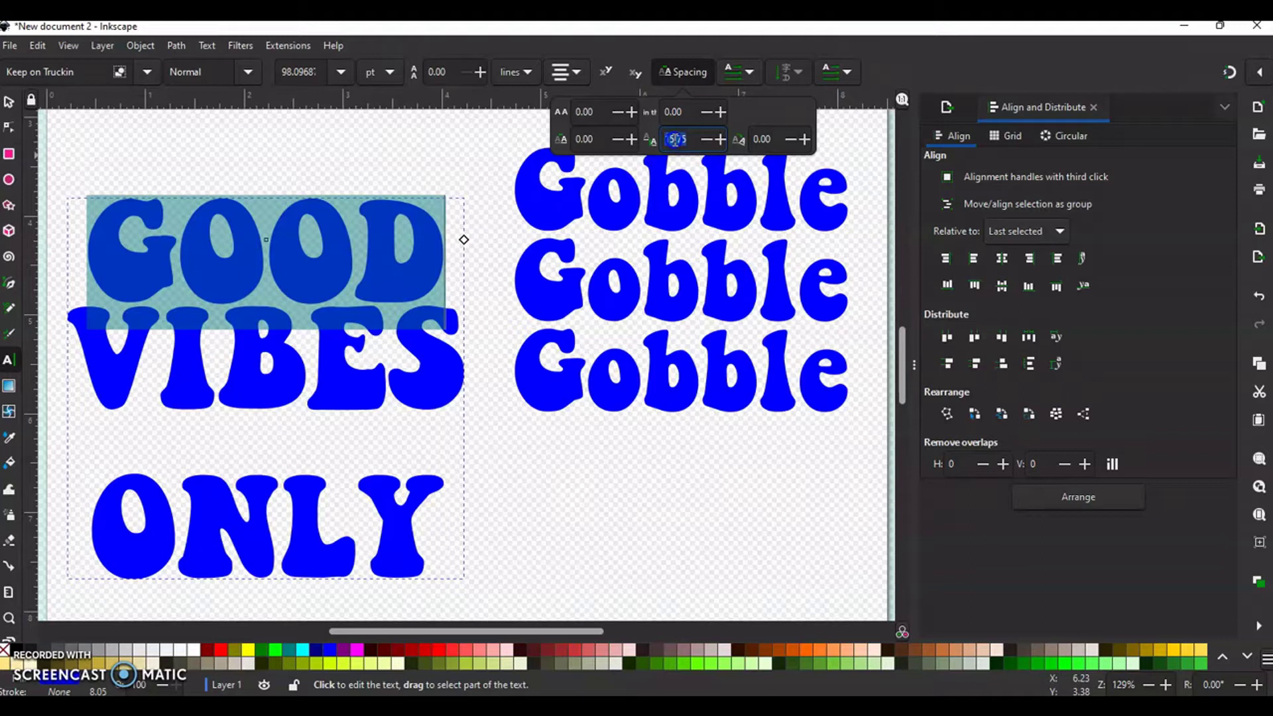
pyautogui.doubleClick(250, 505)
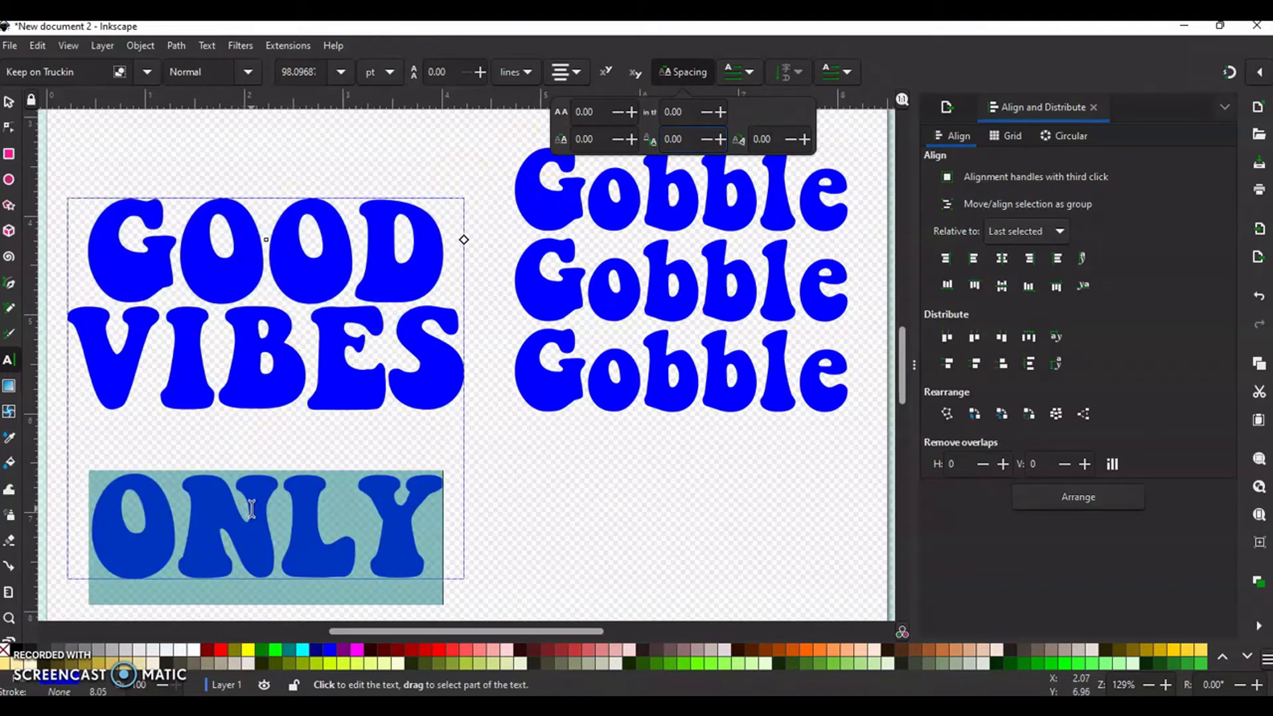
pyautogui.doubleClick(677, 141)
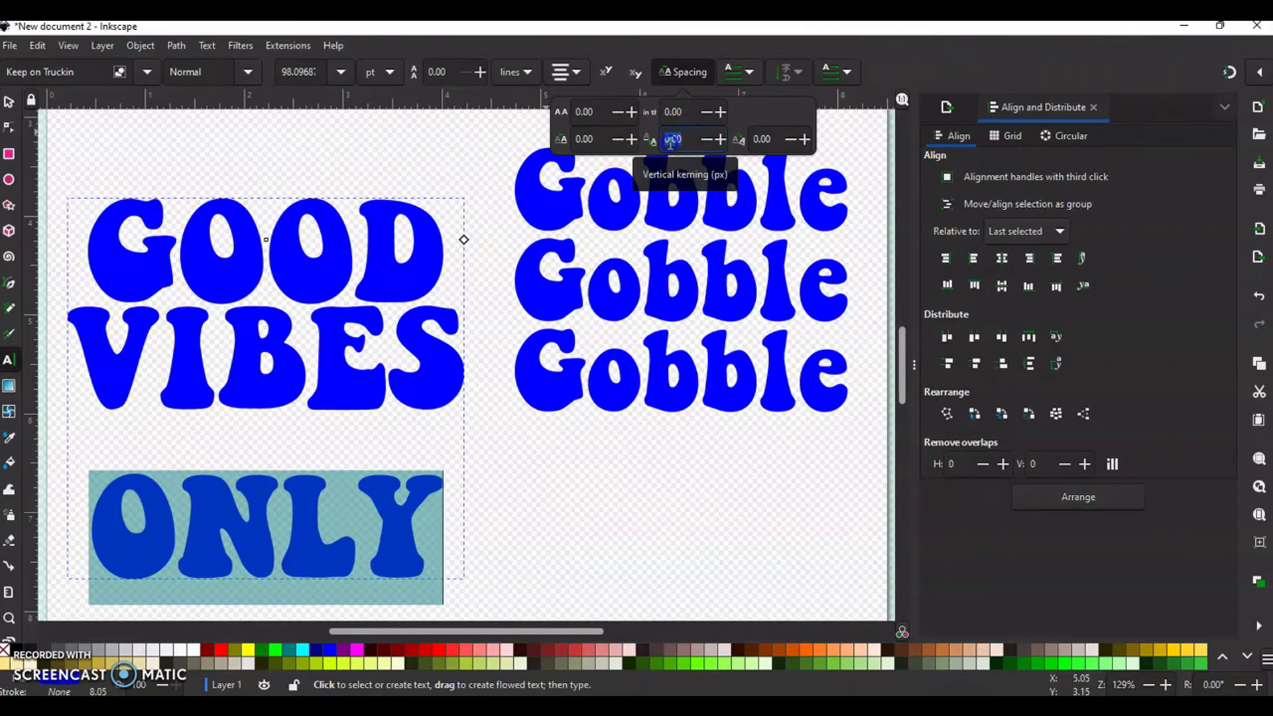
pyautogui.press('BackSpace')
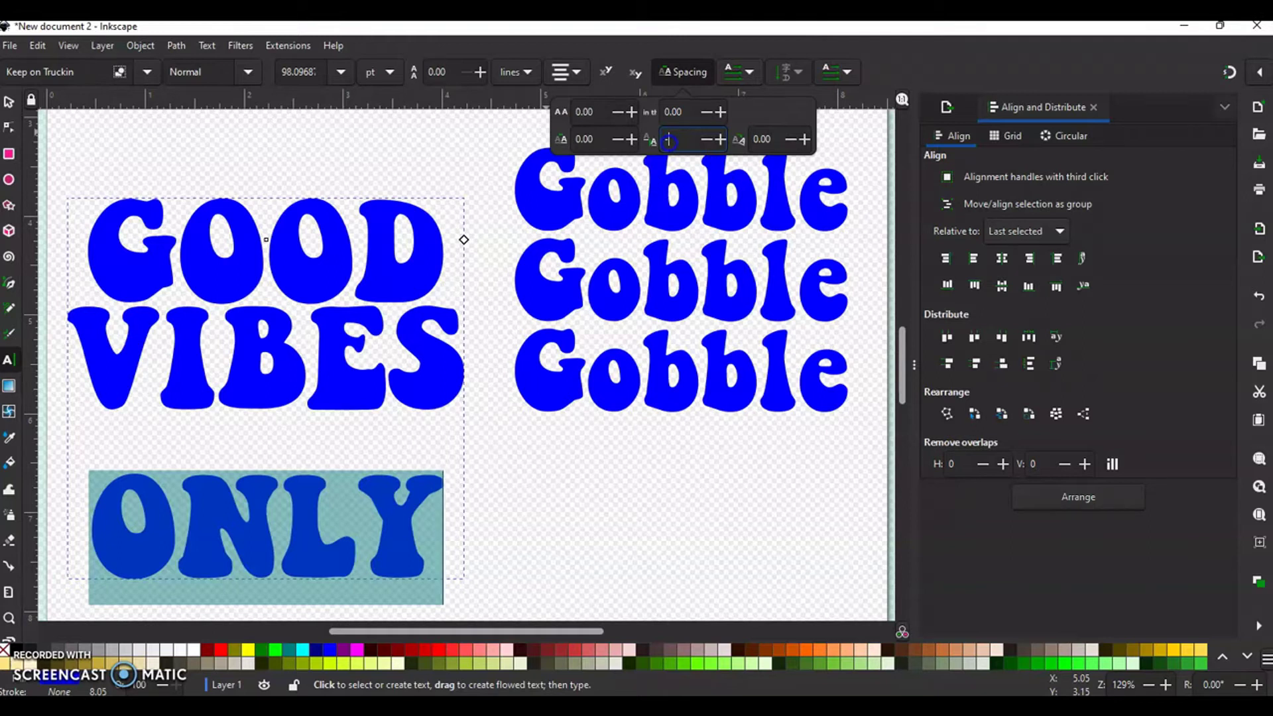
pyautogui.press('Return')
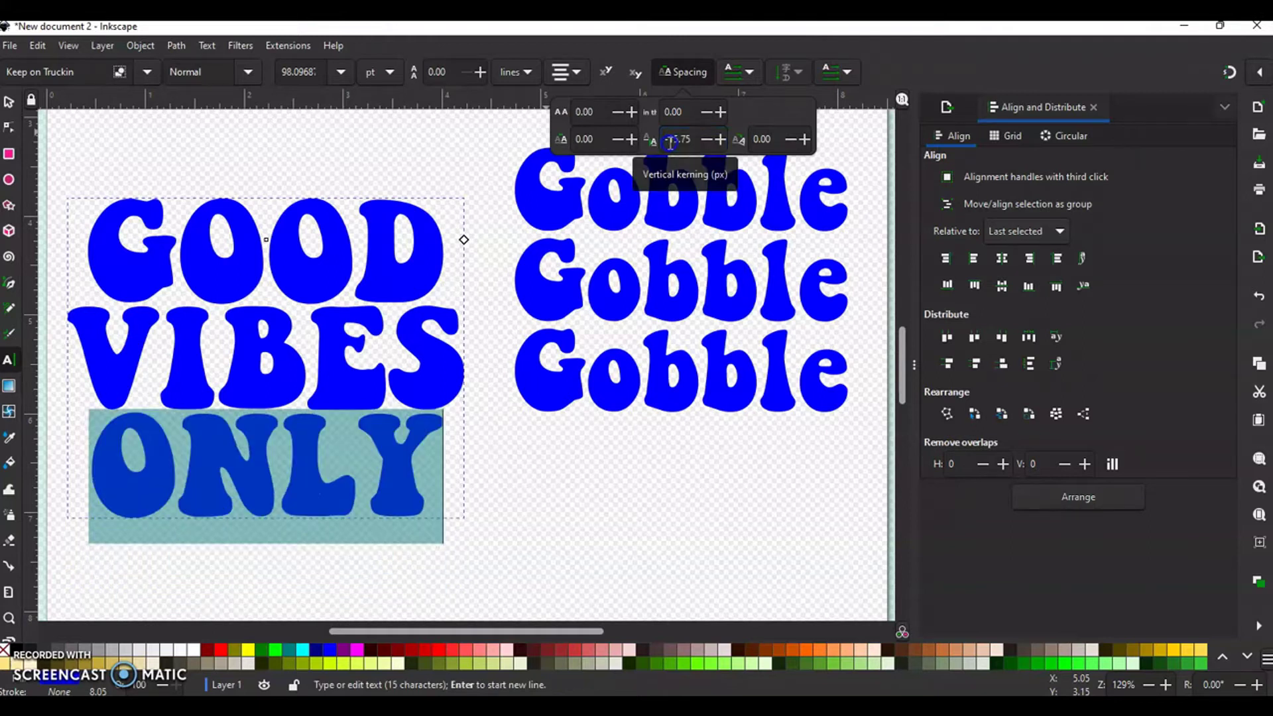
# - Move the three Gobble rows down about half an inch, then shrink GOOD VIBES ONLY slightly
pyautogui.click(9, 102)
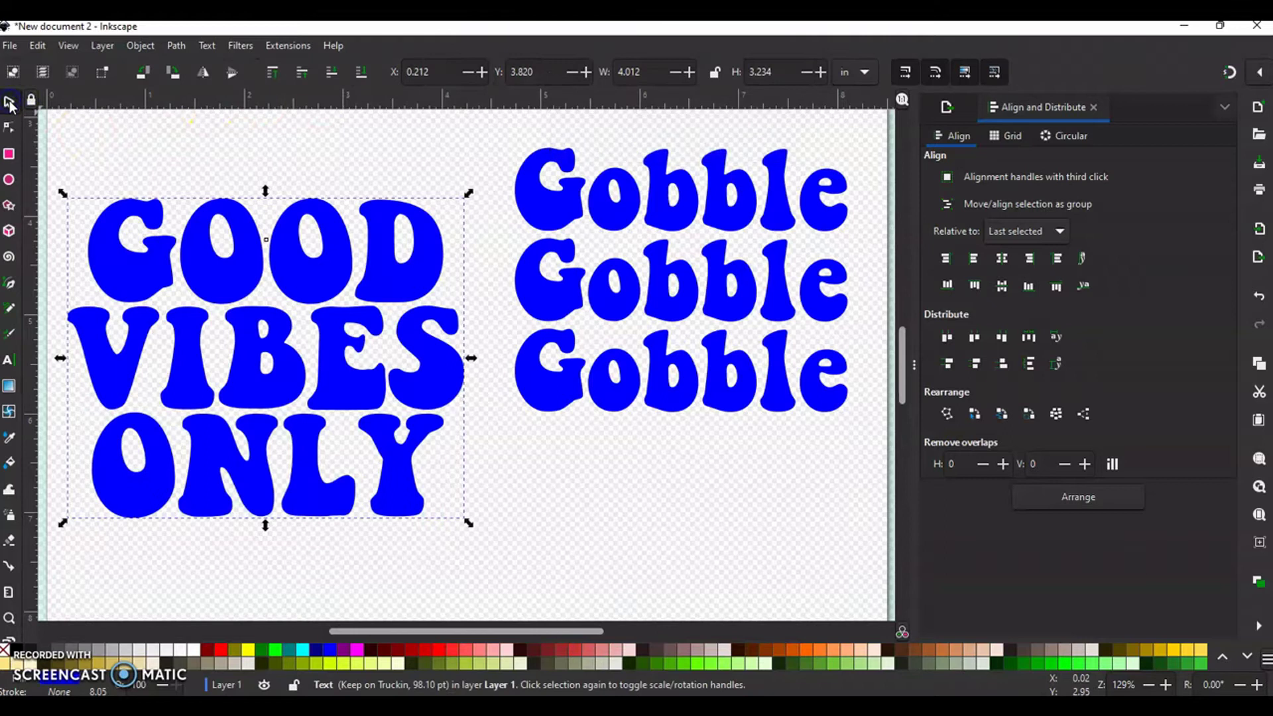
pyautogui.moveTo(499, 141); pyautogui.dragTo(871, 435)
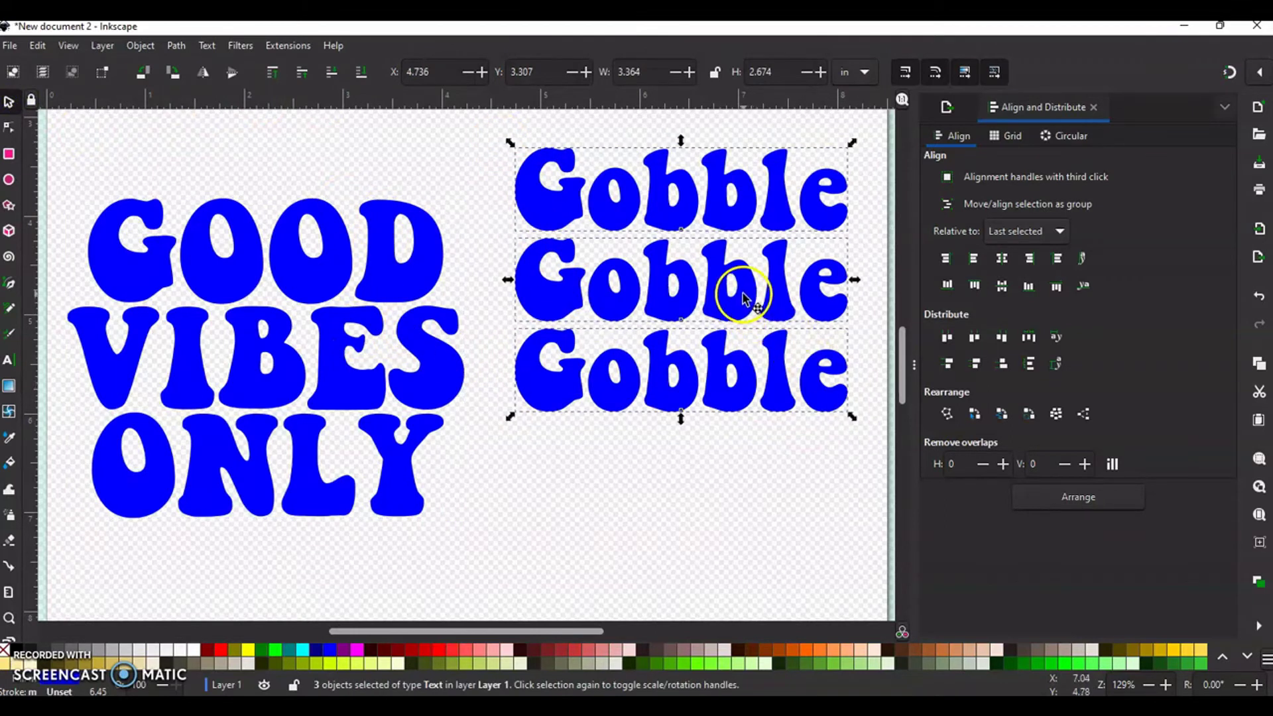
pyautogui.moveTo(744, 309); pyautogui.dragTo(740, 380)
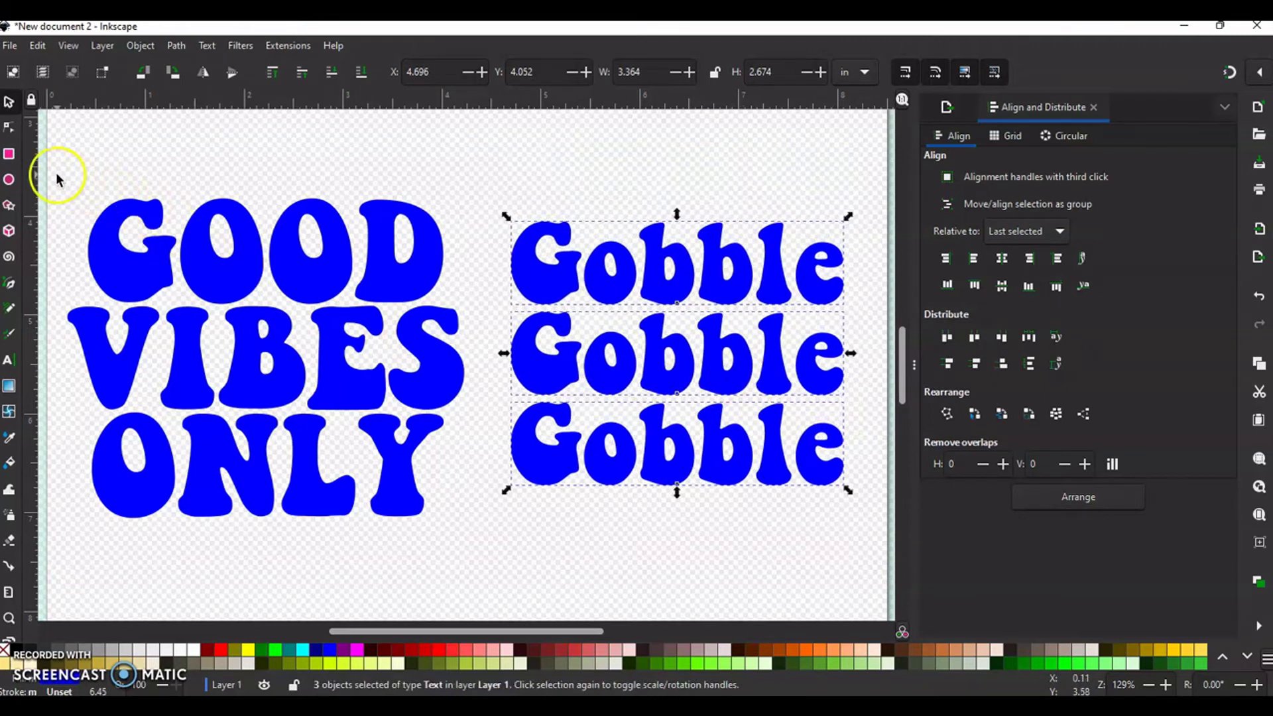
pyautogui.moveTo(57, 176); pyautogui.dragTo(463, 512)
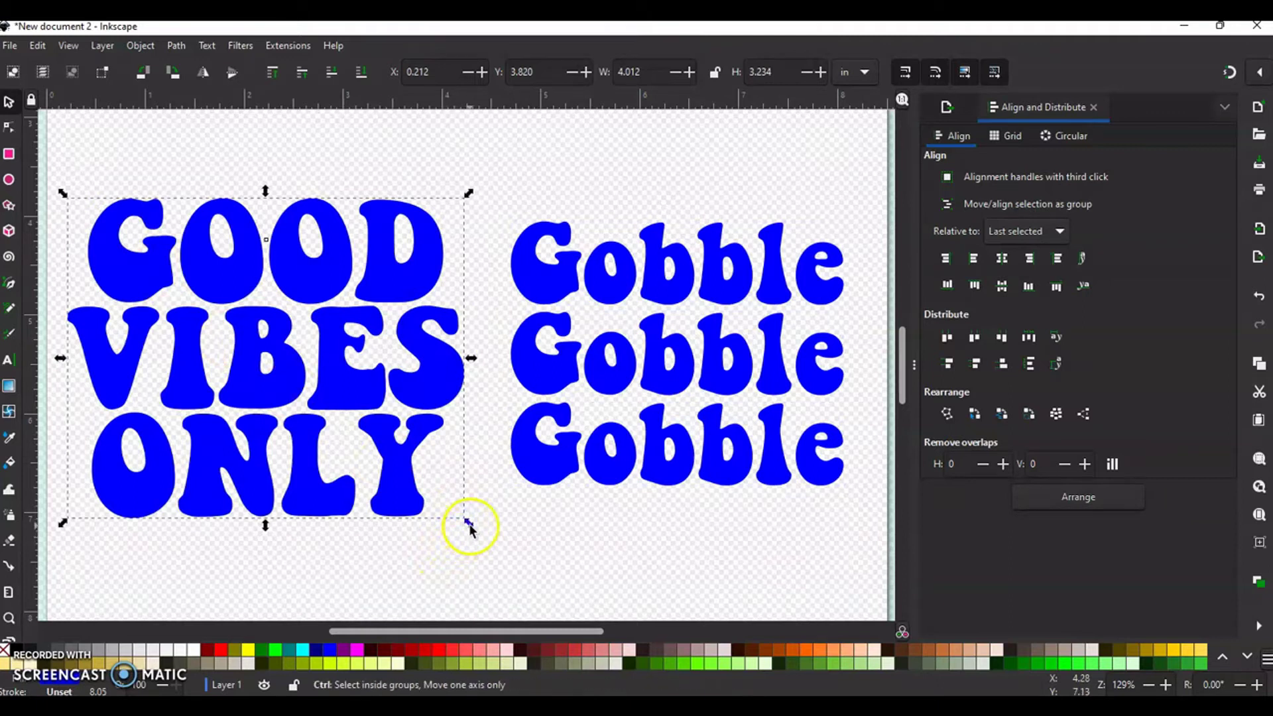
pyautogui.moveTo(467, 519); pyautogui.dragTo(446, 504)
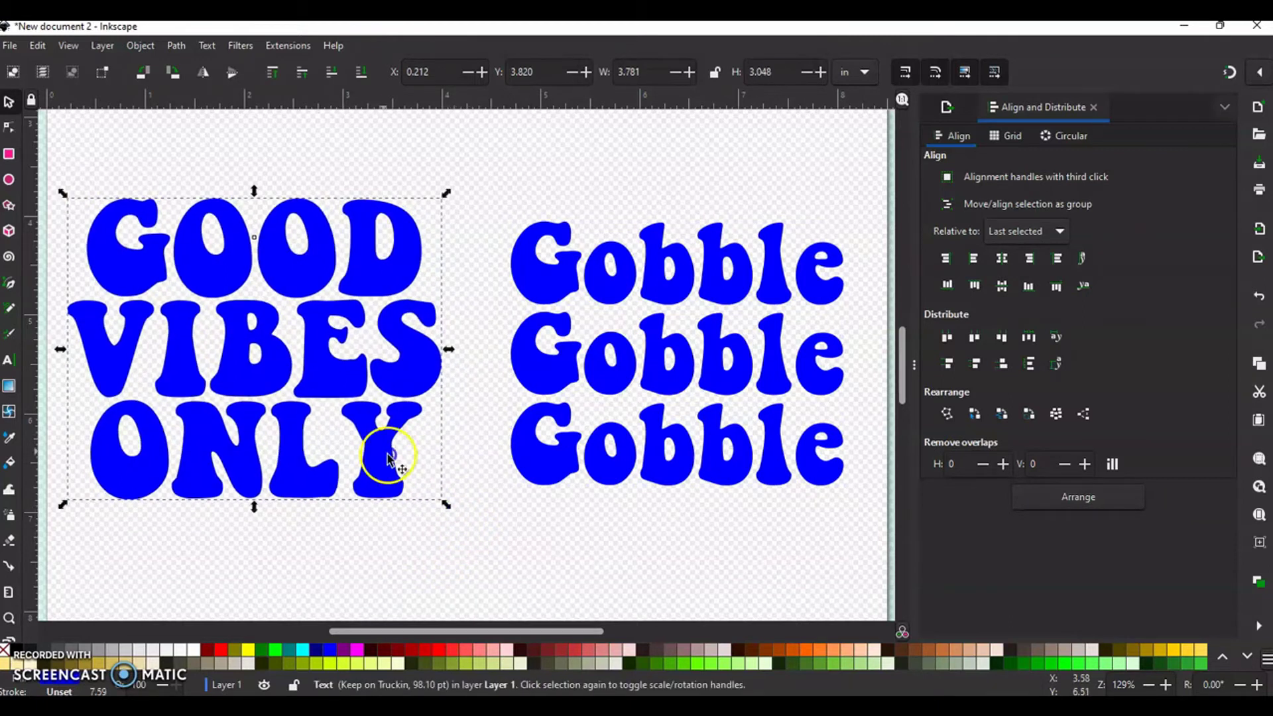
pyautogui.moveTo(323, 378); pyautogui.dragTo(338, 377)
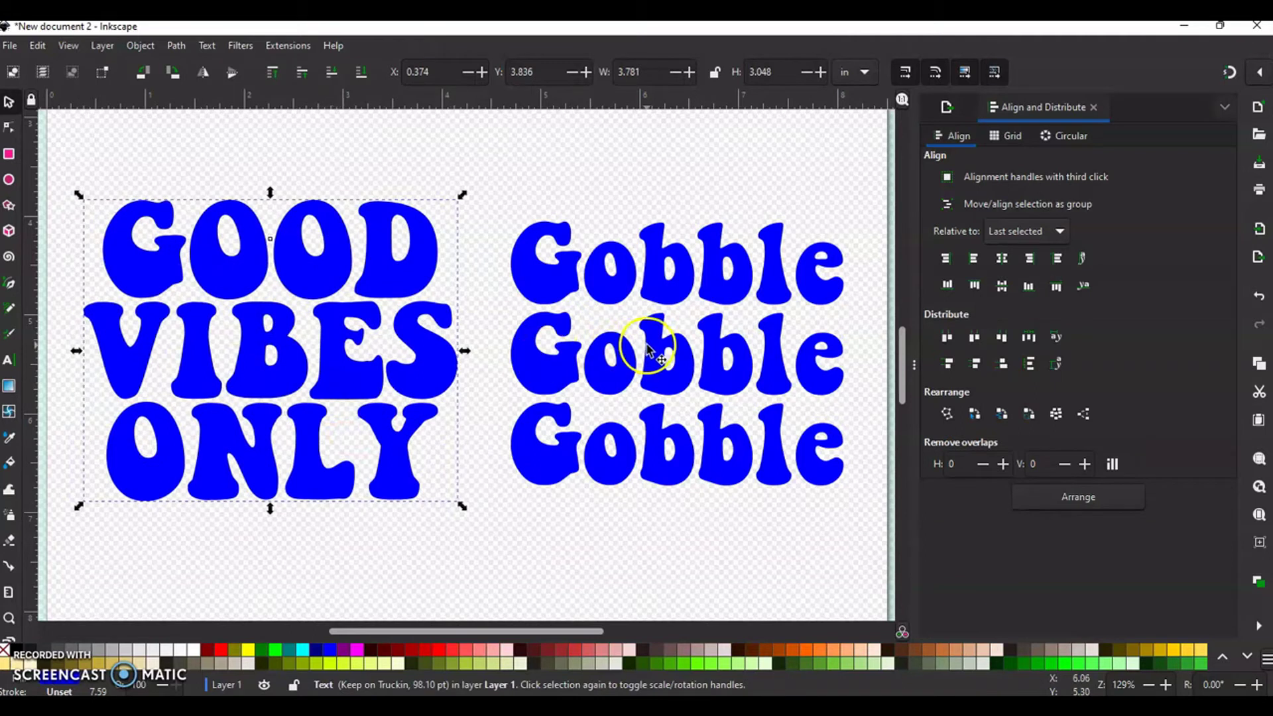
# - Scale all four text objects to about 90% and shift GOOD VIBES ONLY left
pyautogui.click(648, 346)
pyautogui.click(605, 276)
pyautogui.click(625, 455)
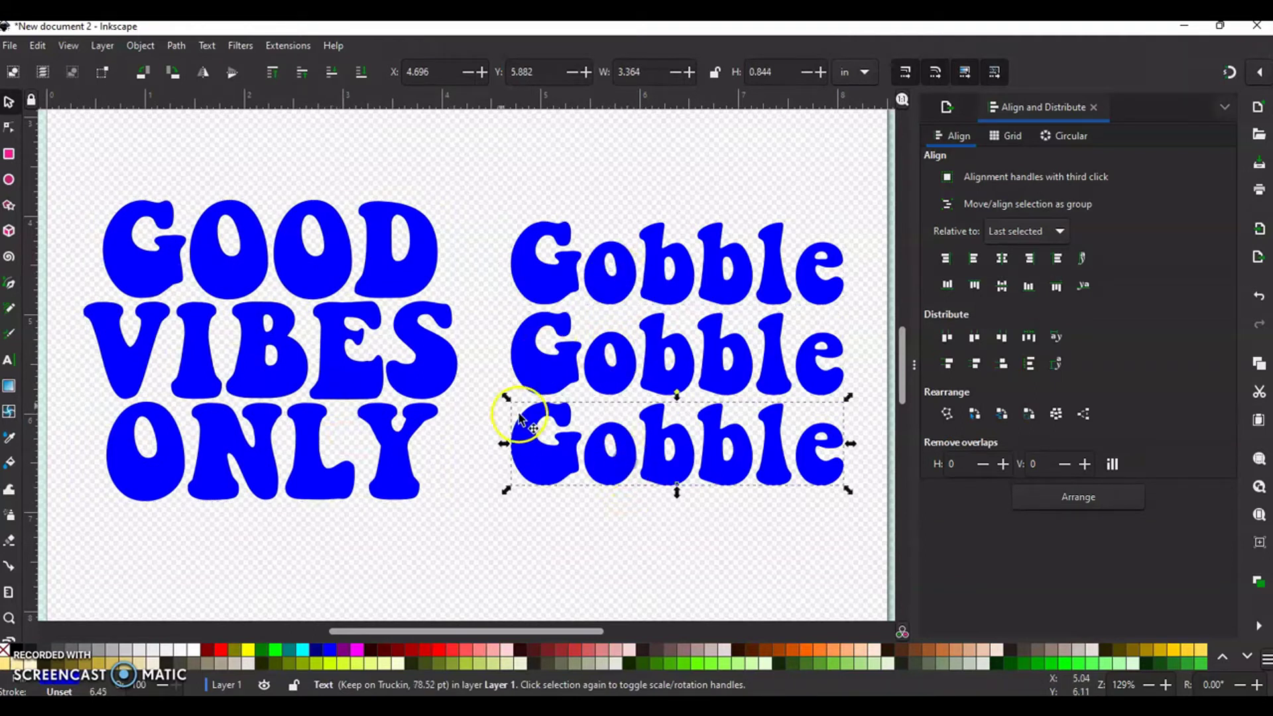
pyautogui.click(370, 347)
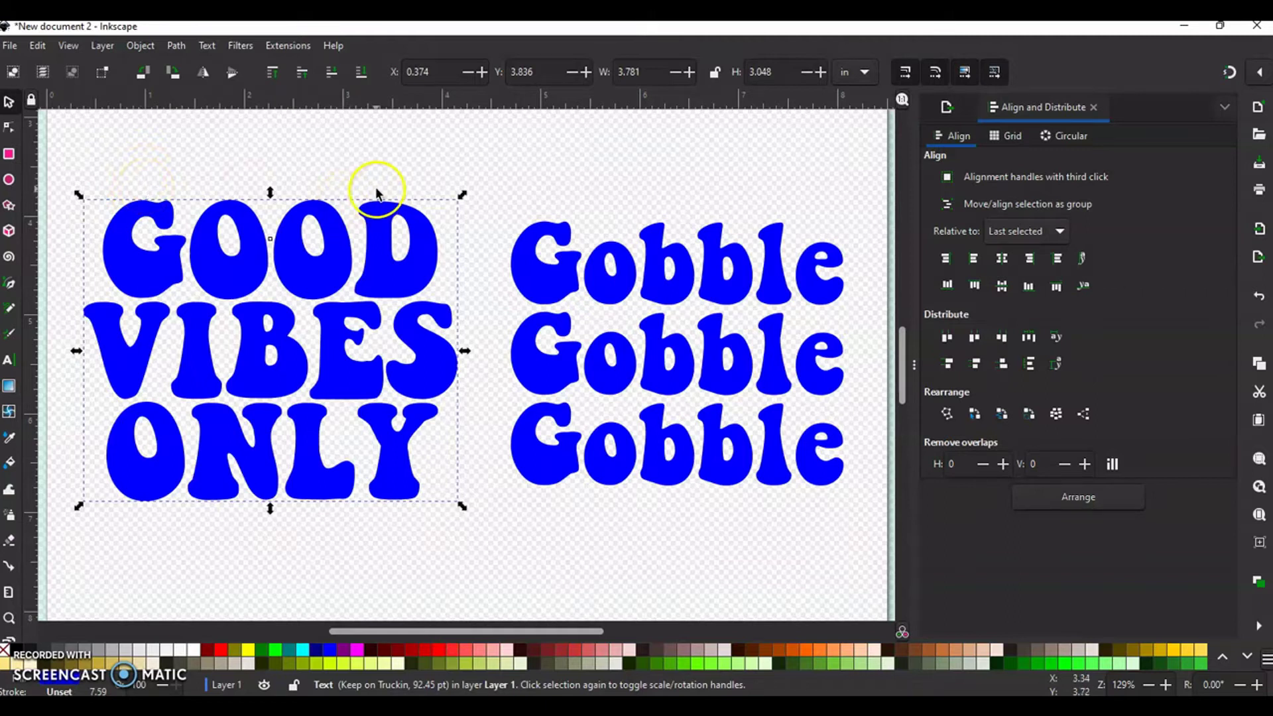
pyautogui.hotkey('ctrl', 'a')
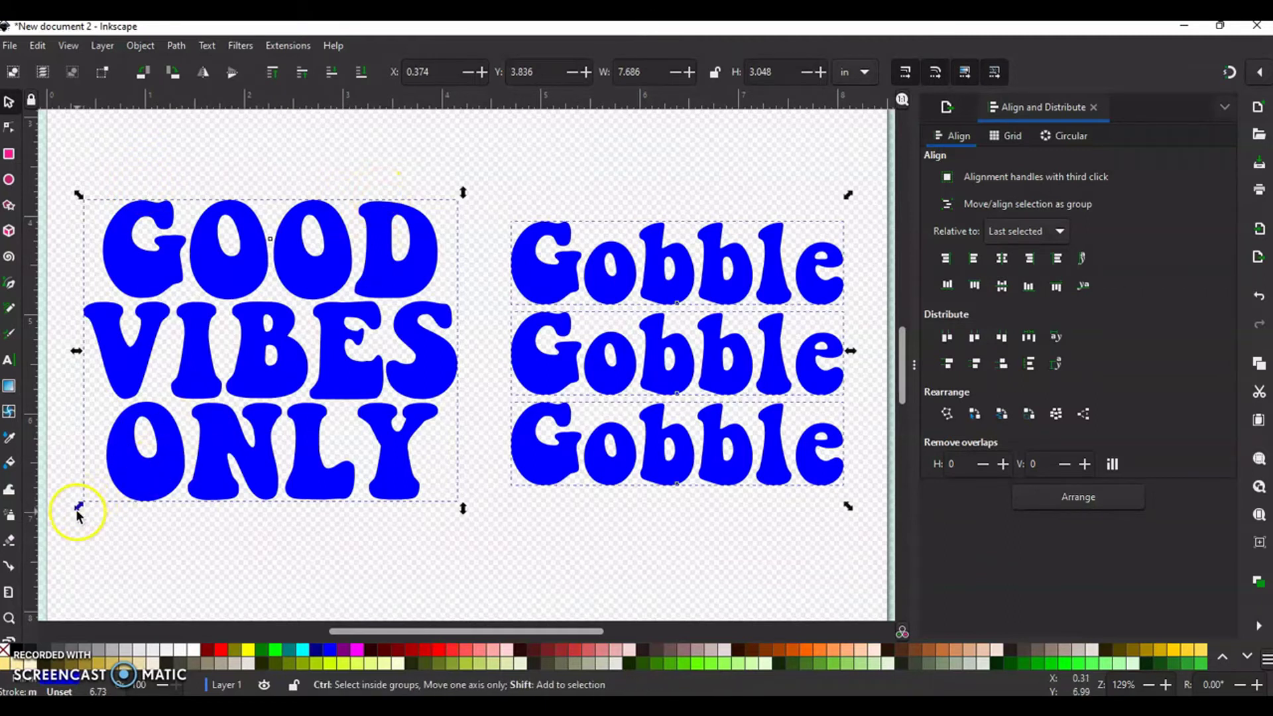
pyautogui.moveTo(79, 506); pyautogui.dragTo(94, 495)
pyautogui.click(153, 543)
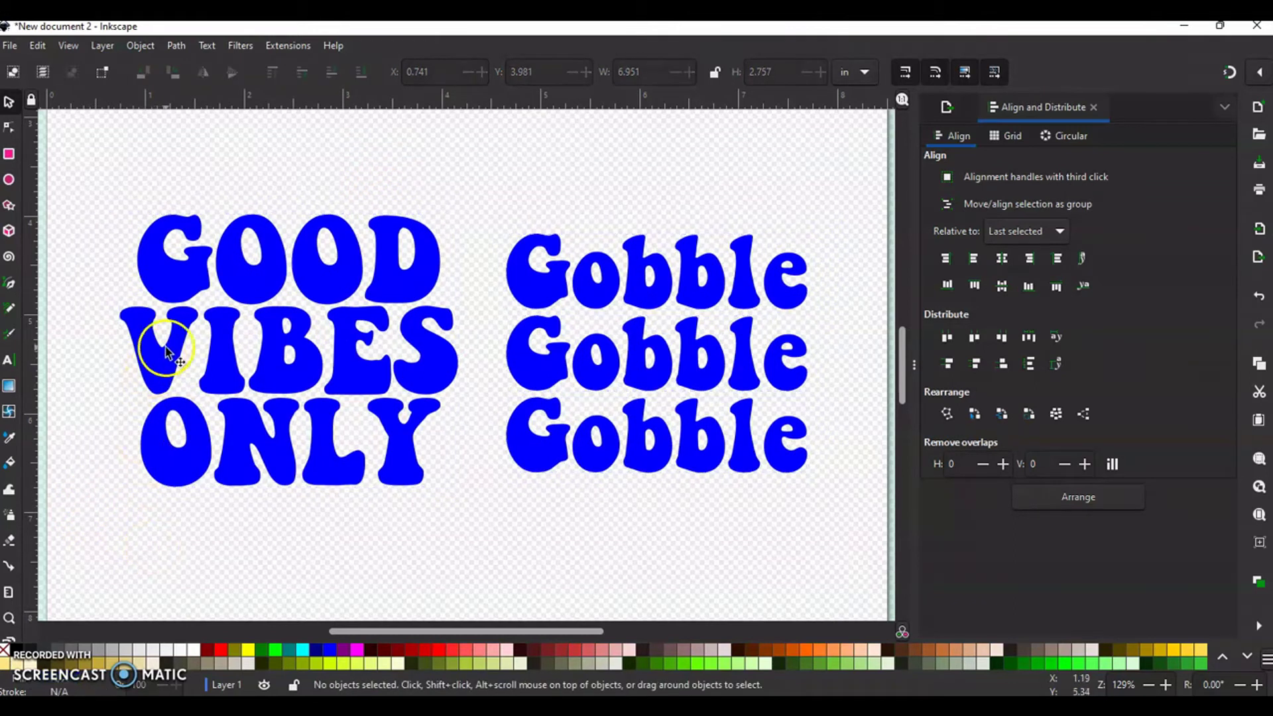
pyautogui.moveTo(215, 354); pyautogui.dragTo(188, 352)
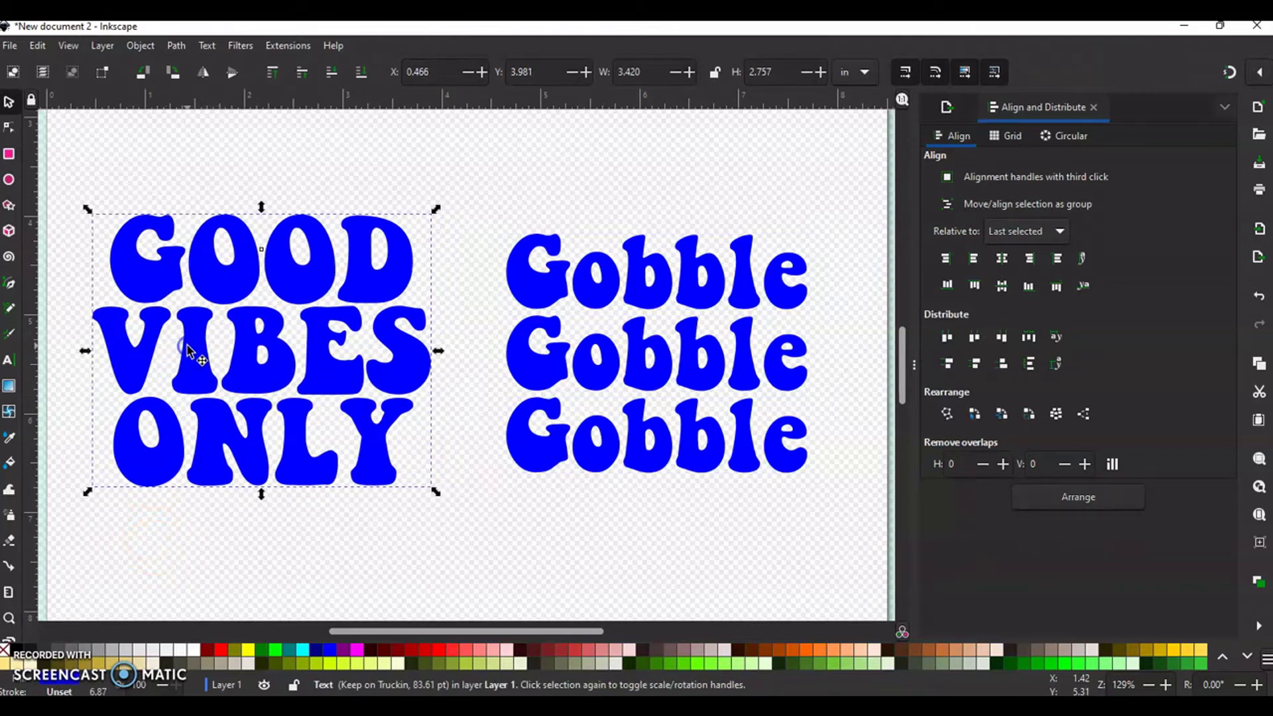
pyautogui.click(102, 71)
# - Zoom to fit the whole page in the window with Zoom Page
pyautogui.click(69, 45)
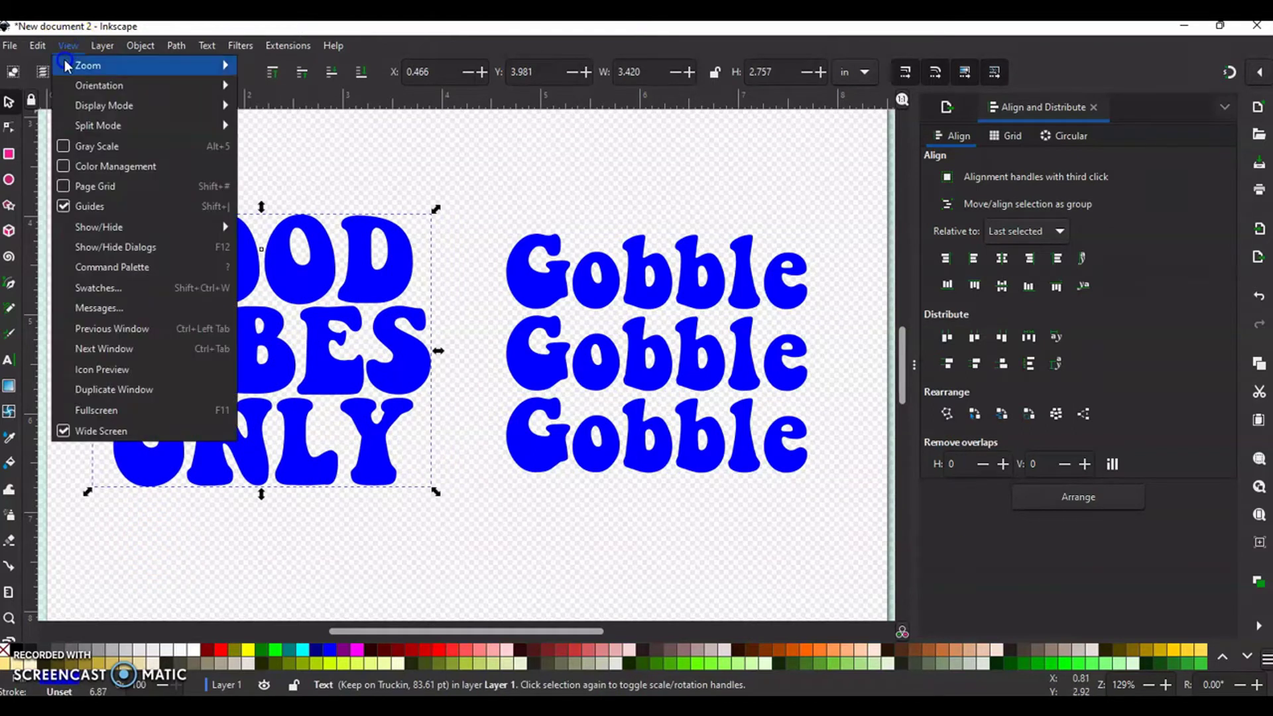
pyautogui.moveTo(65, 62)
pyautogui.click(302, 203)
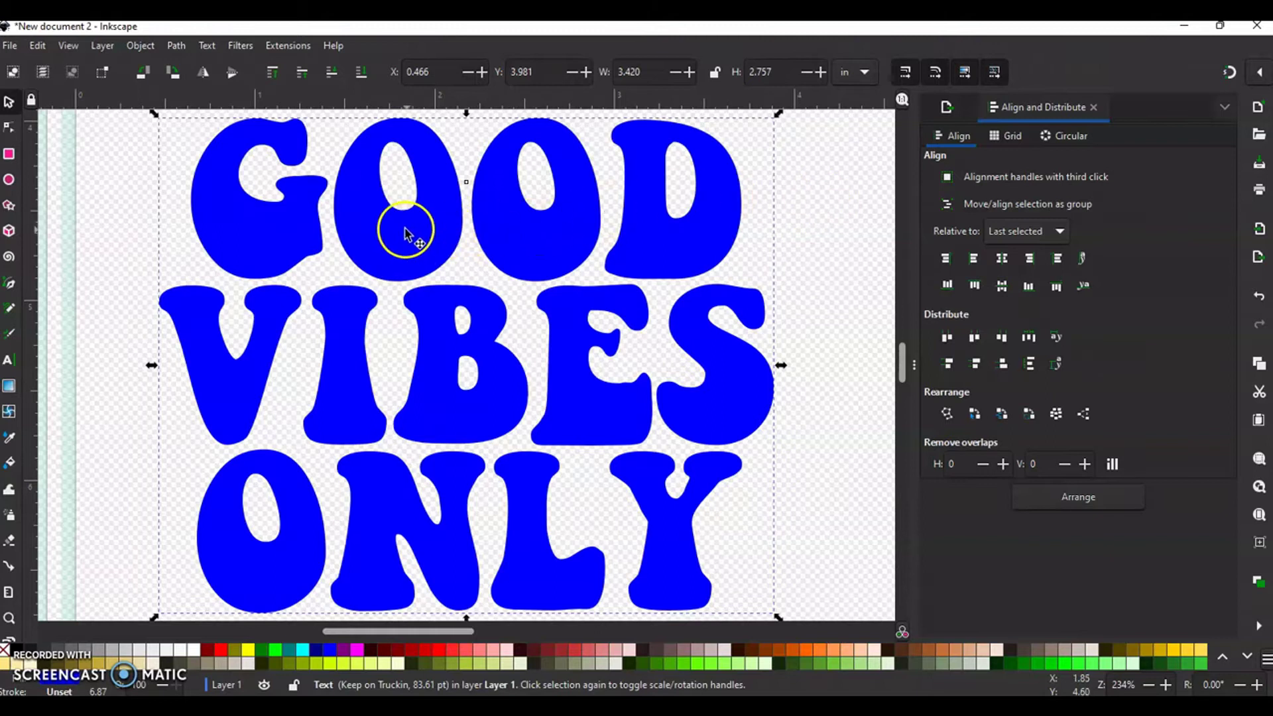
# - Convert GOOD VIBES ONLY to paths, ungroup its 13 letters and union them into one path
pyautogui.click(176, 46)
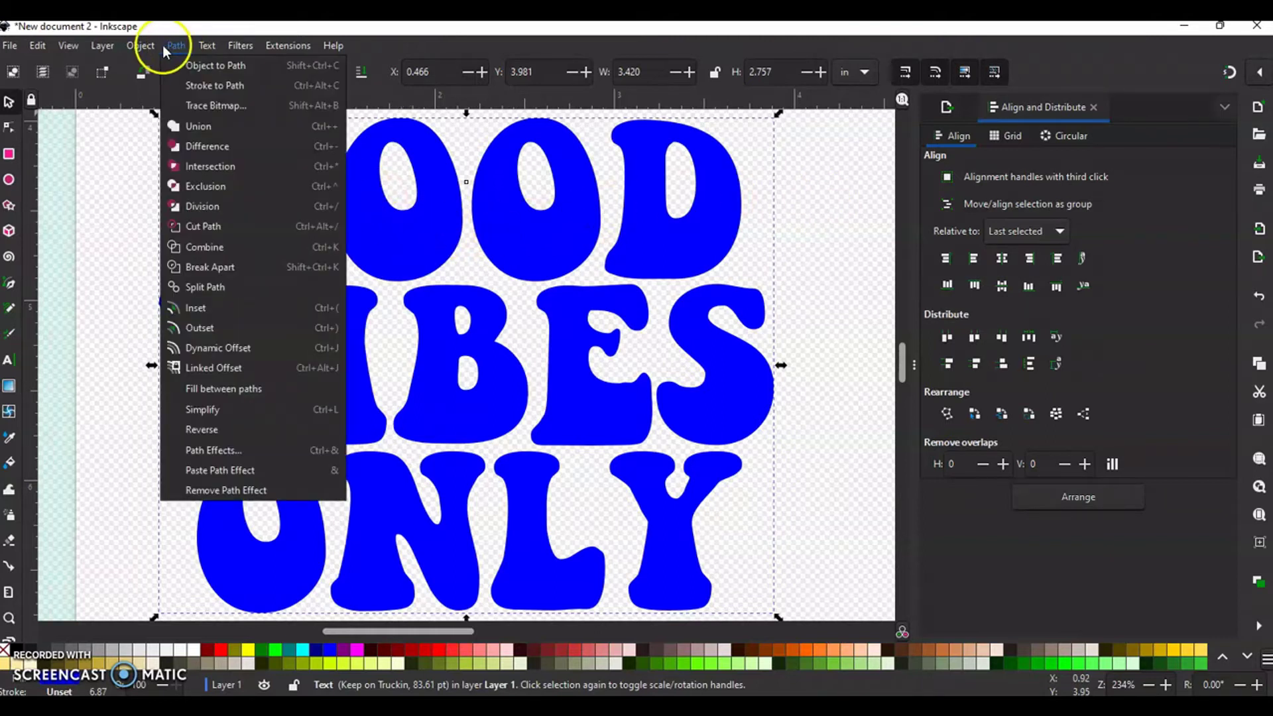
pyautogui.click(179, 65)
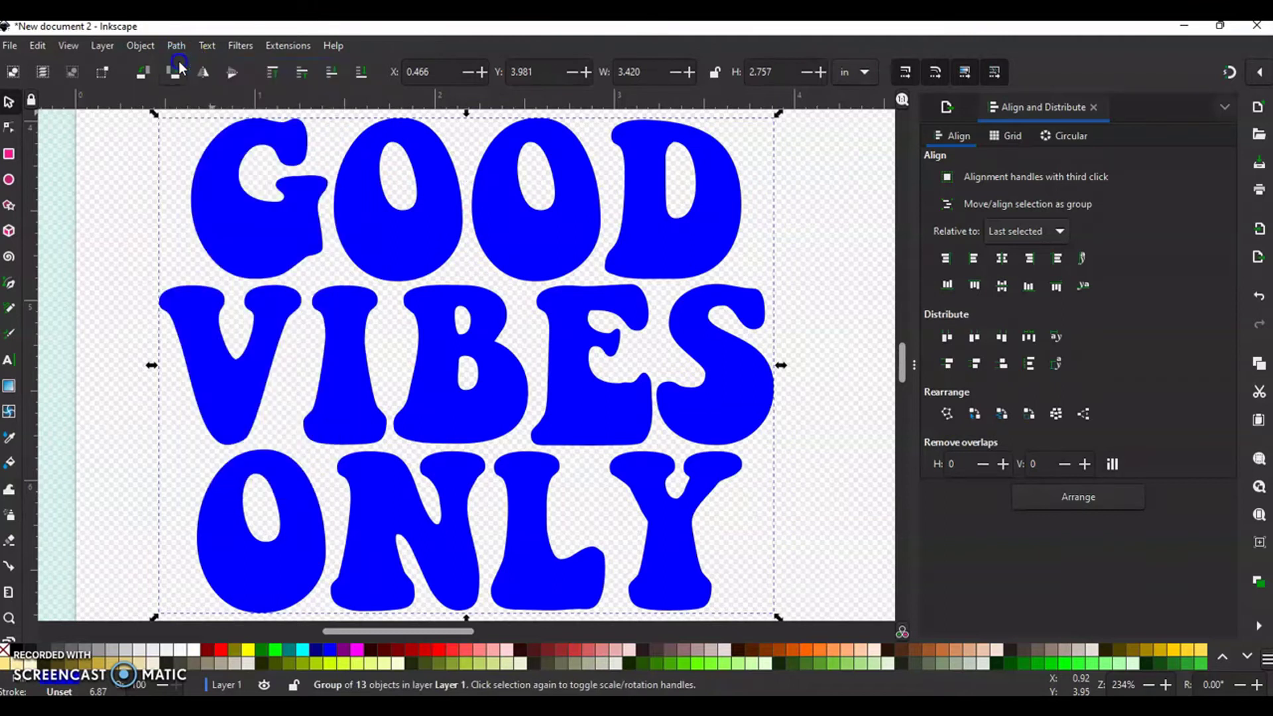
pyautogui.click(142, 47)
pyautogui.click(158, 206)
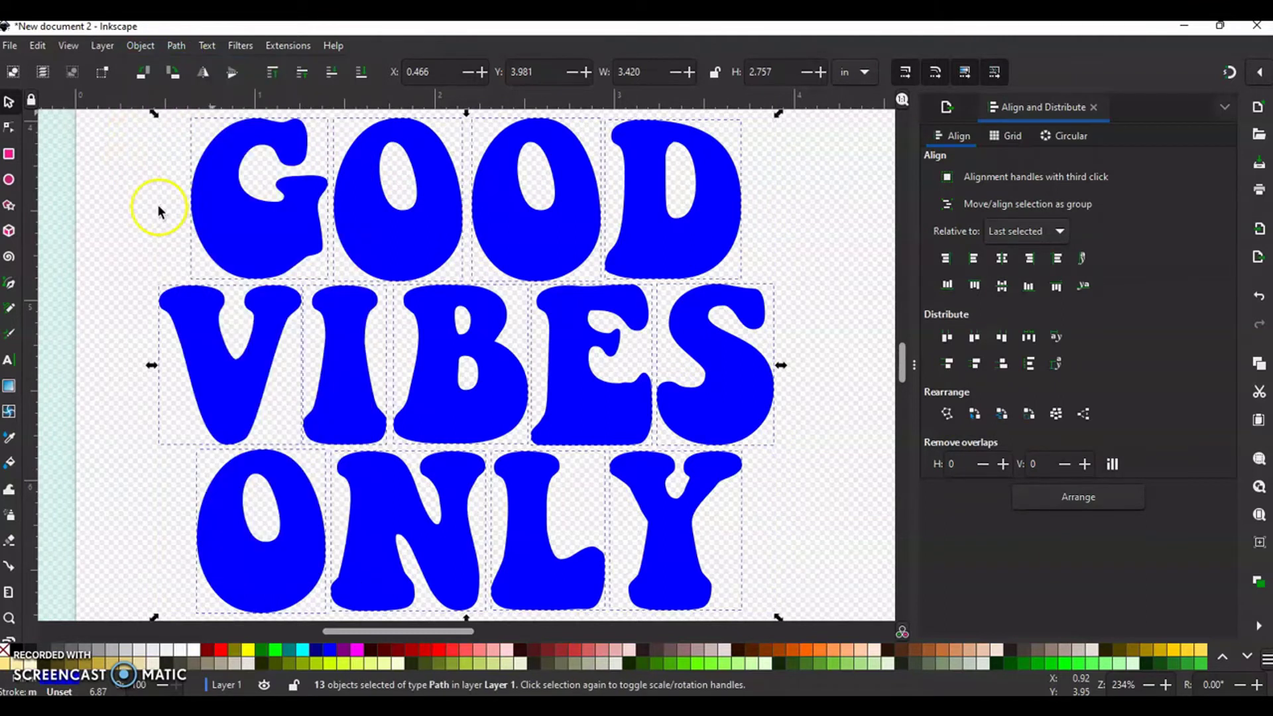
pyautogui.click(174, 45)
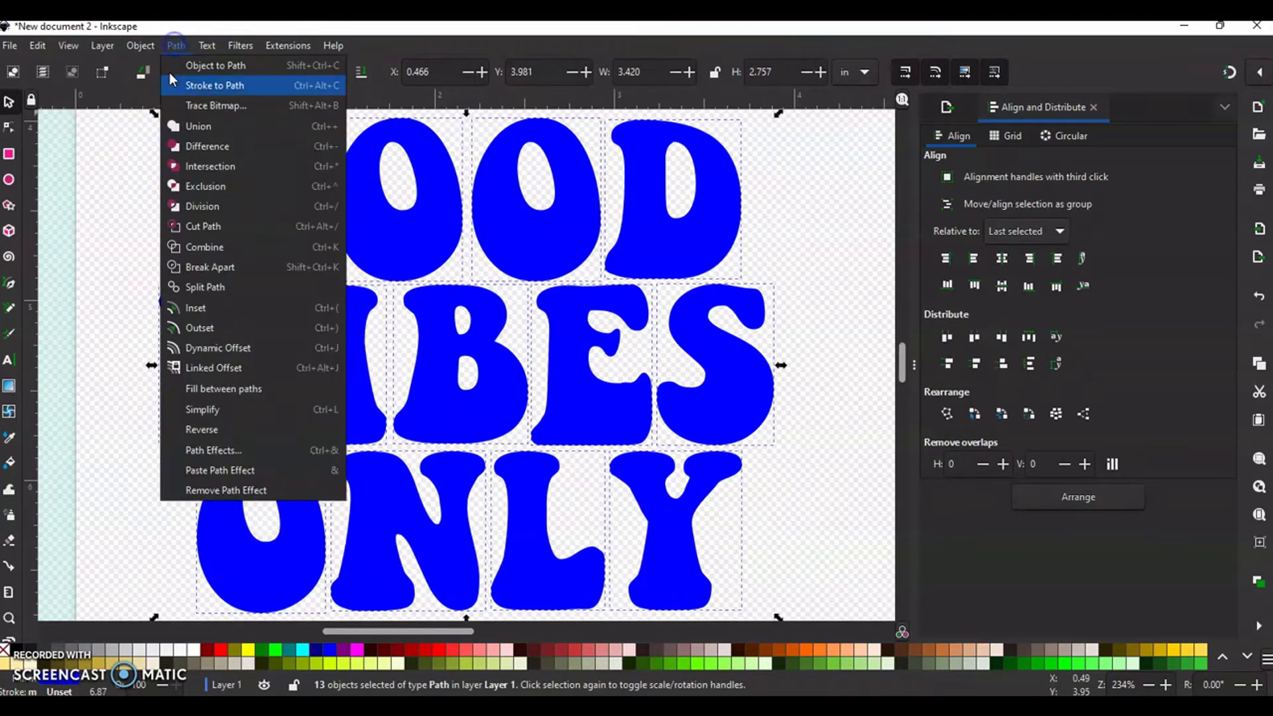
pyautogui.click(181, 126)
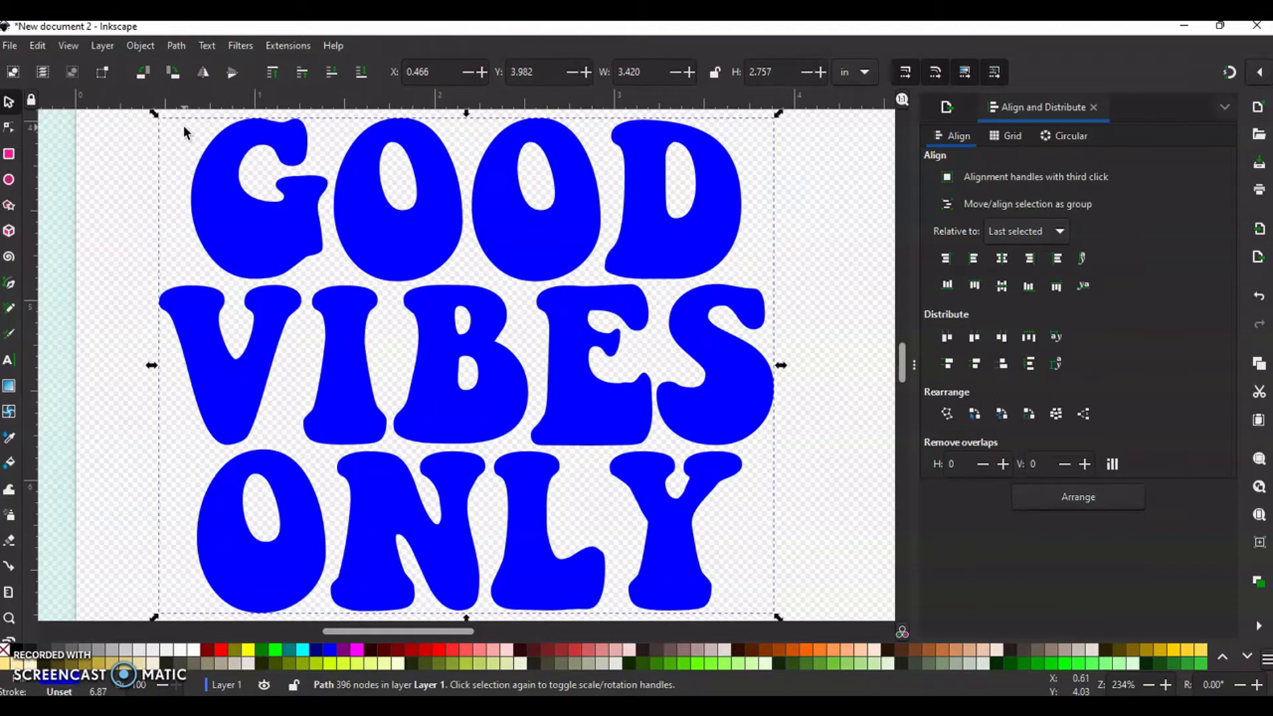
pyautogui.click(194, 117)
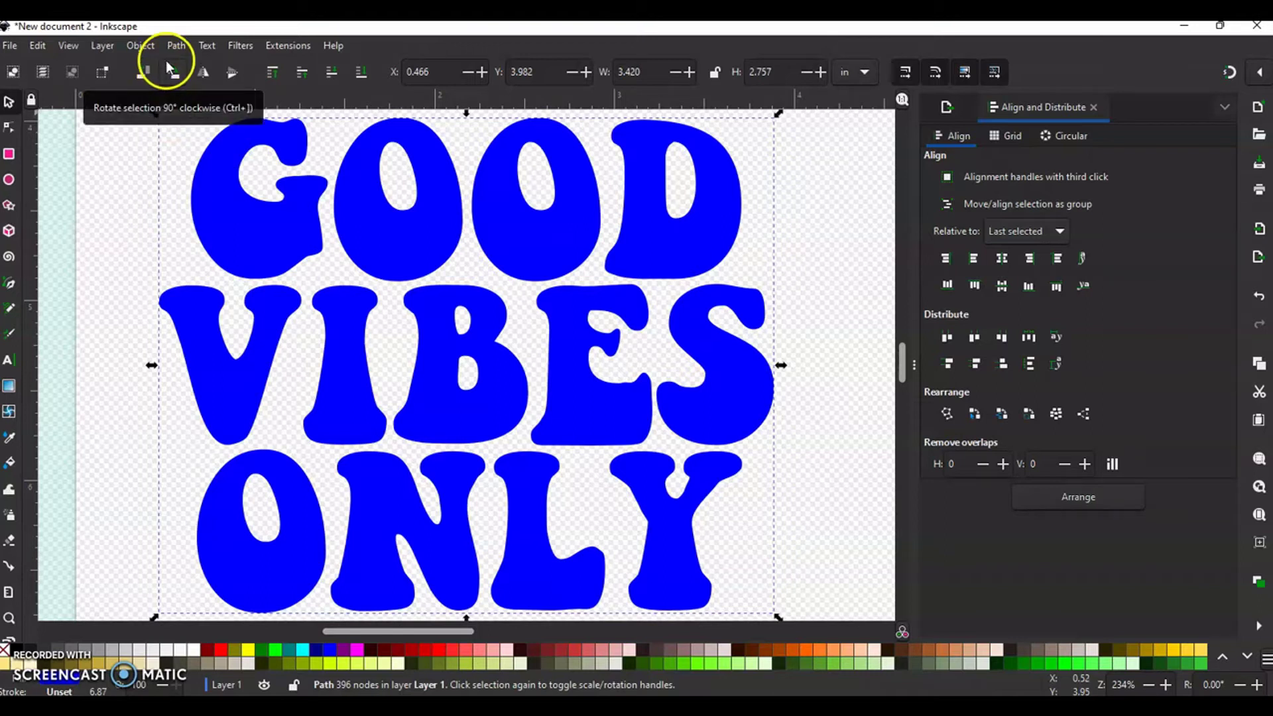
# - Add a Lattice Deformation 2 path effect to the GOOD VIBES ONLY path
pyautogui.click(175, 45)
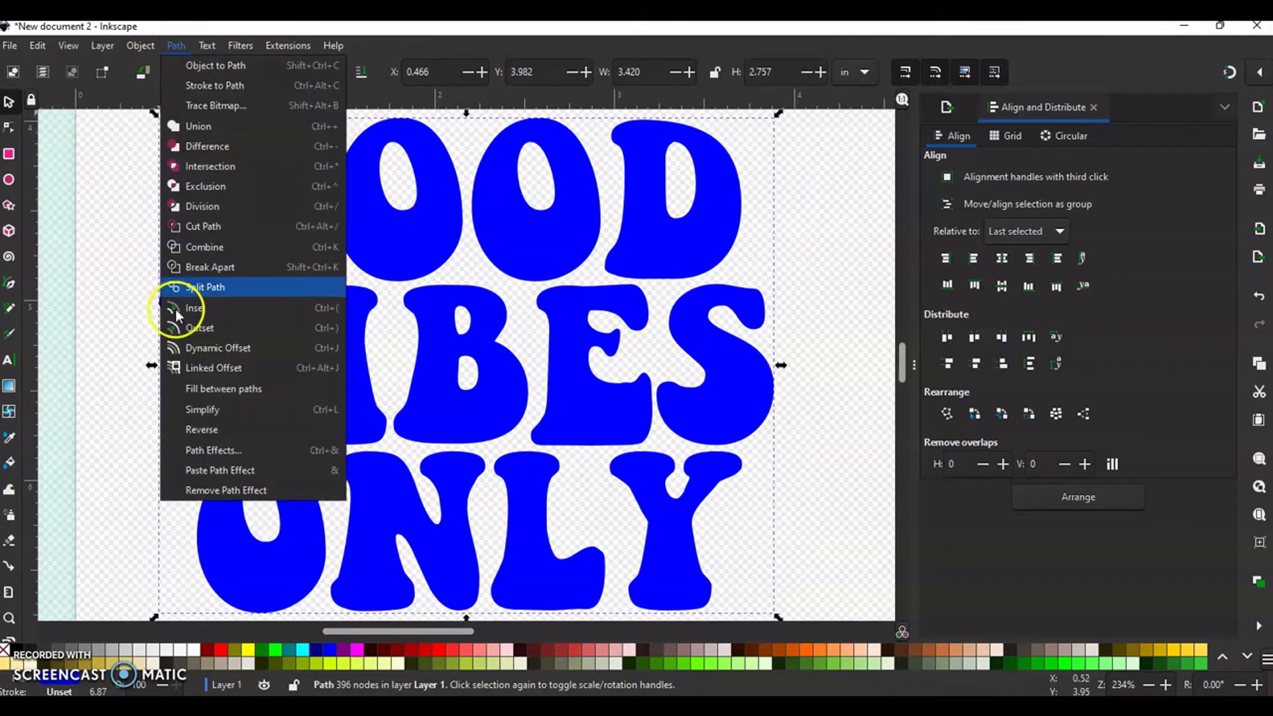
pyautogui.click(210, 451)
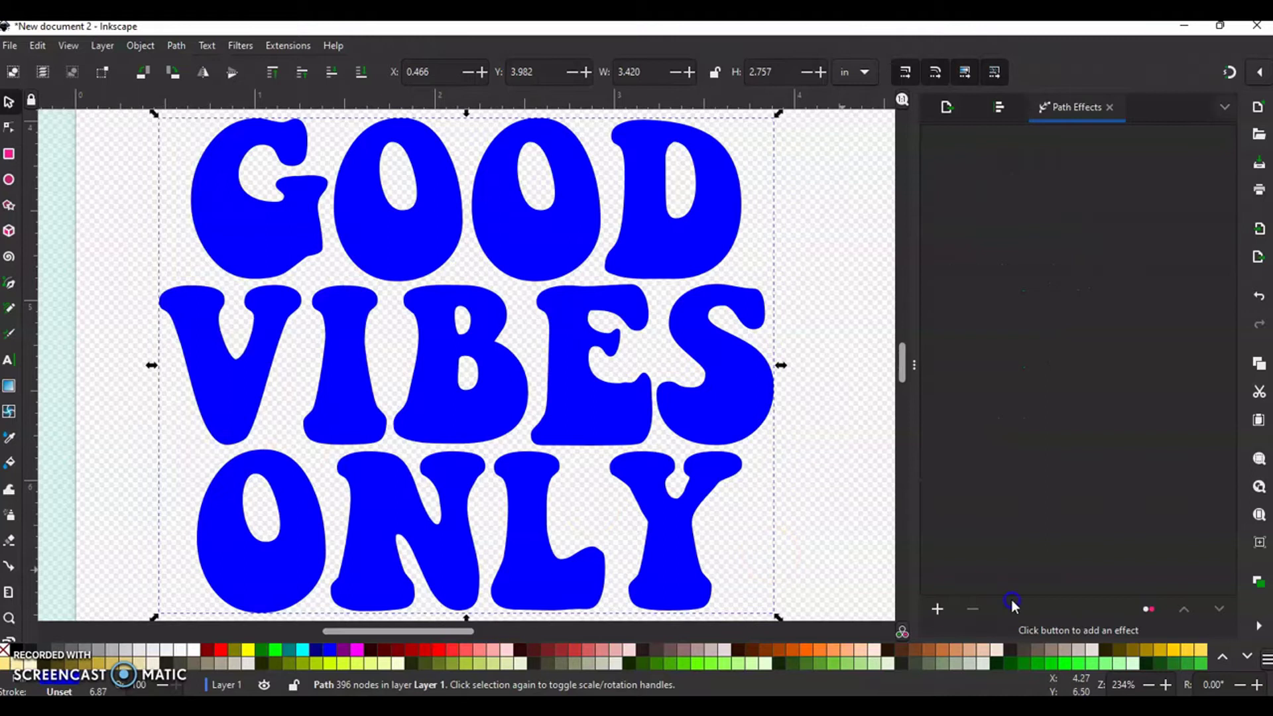
pyautogui.click(938, 606)
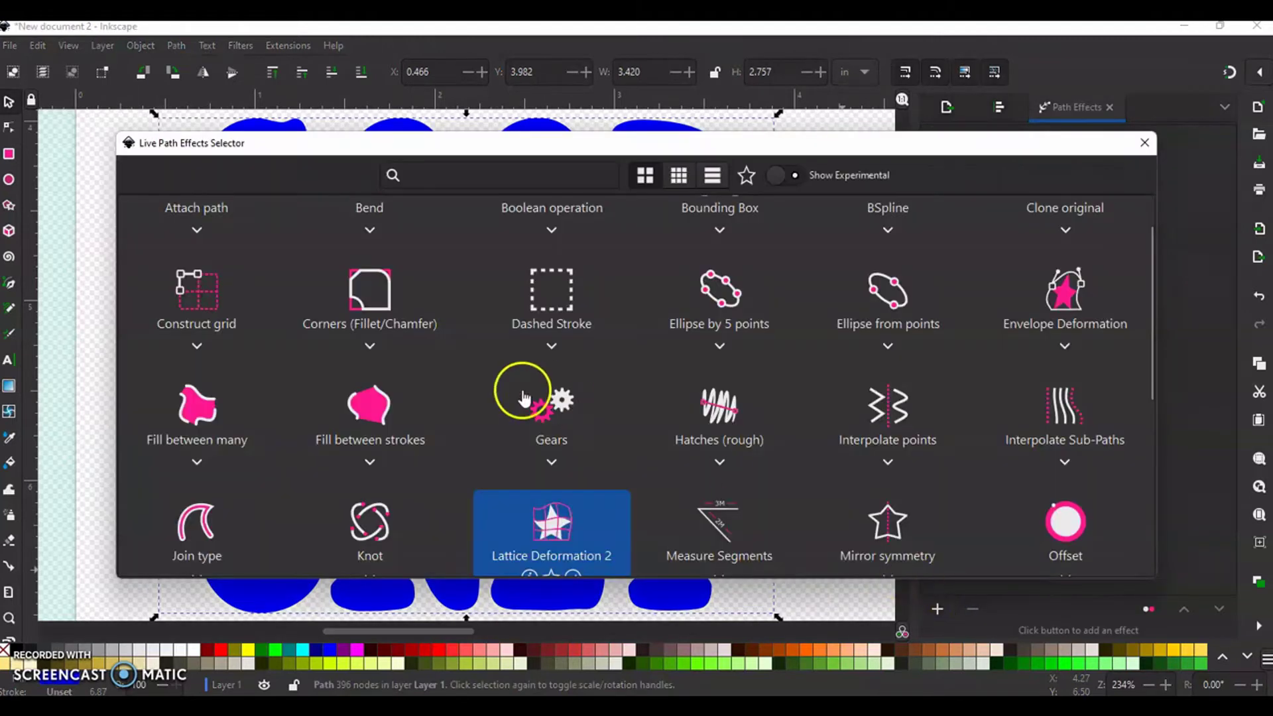
pyautogui.click(550, 525)
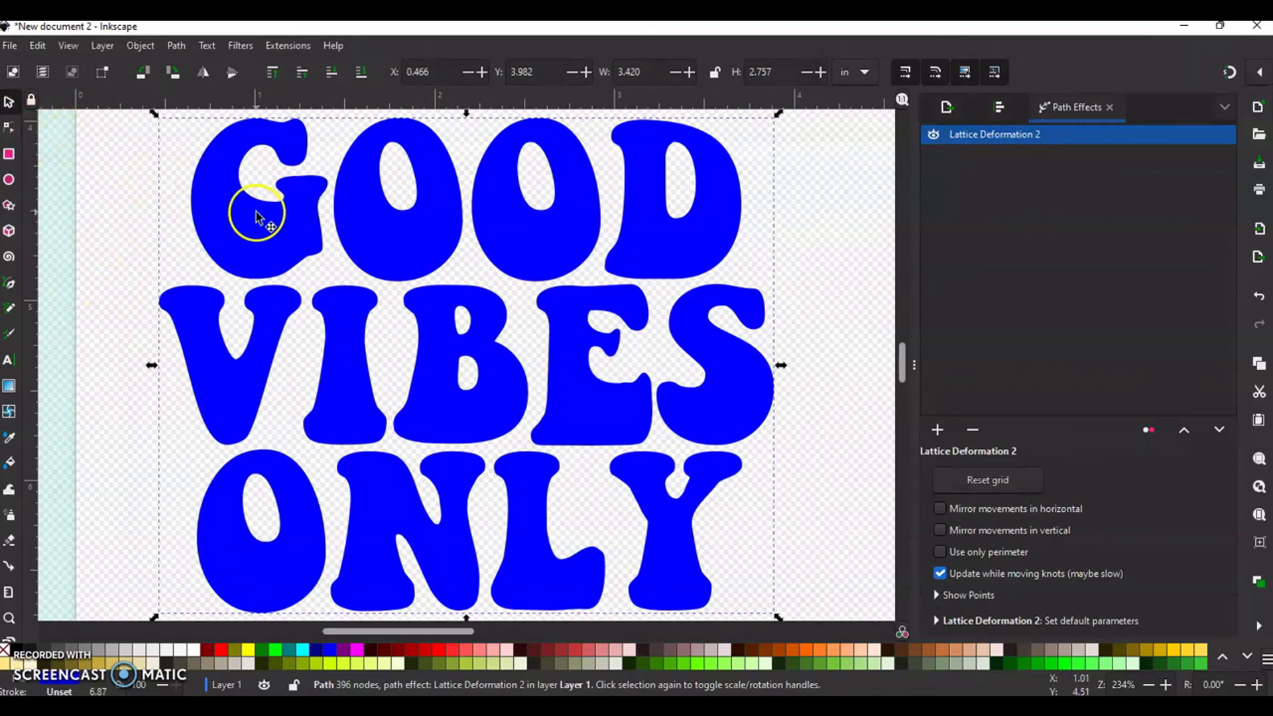
pyautogui.click(9, 133)
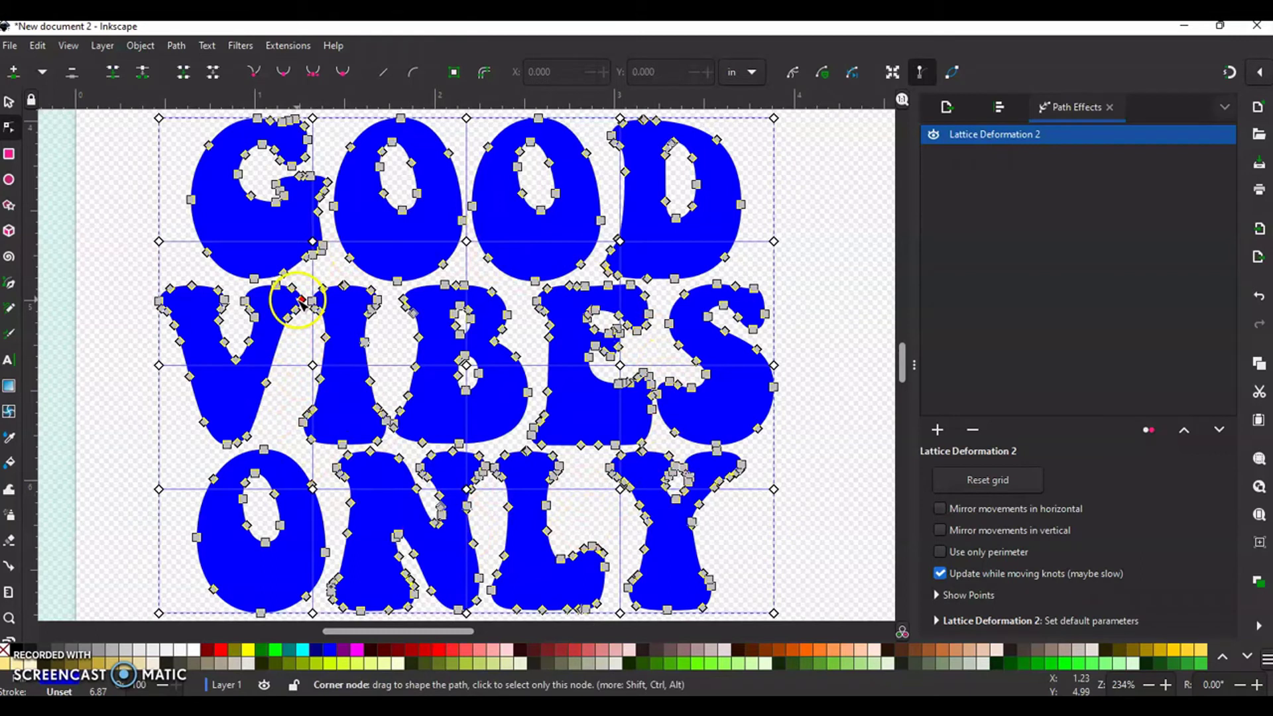
# - Drag a lattice knot beside the G to try out the 4 × 4 lattice grid
pyautogui.moveTo(256, 151); pyautogui.dragTo(342, 246)
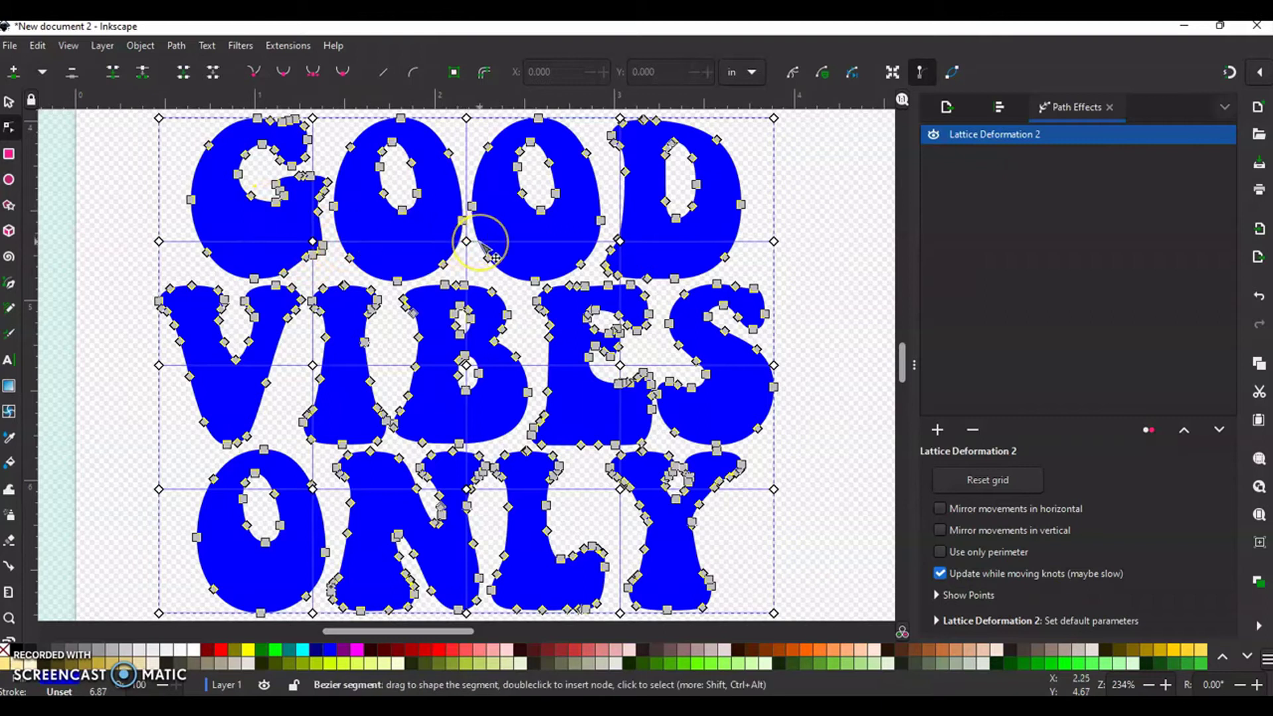
pyautogui.click(313, 242)
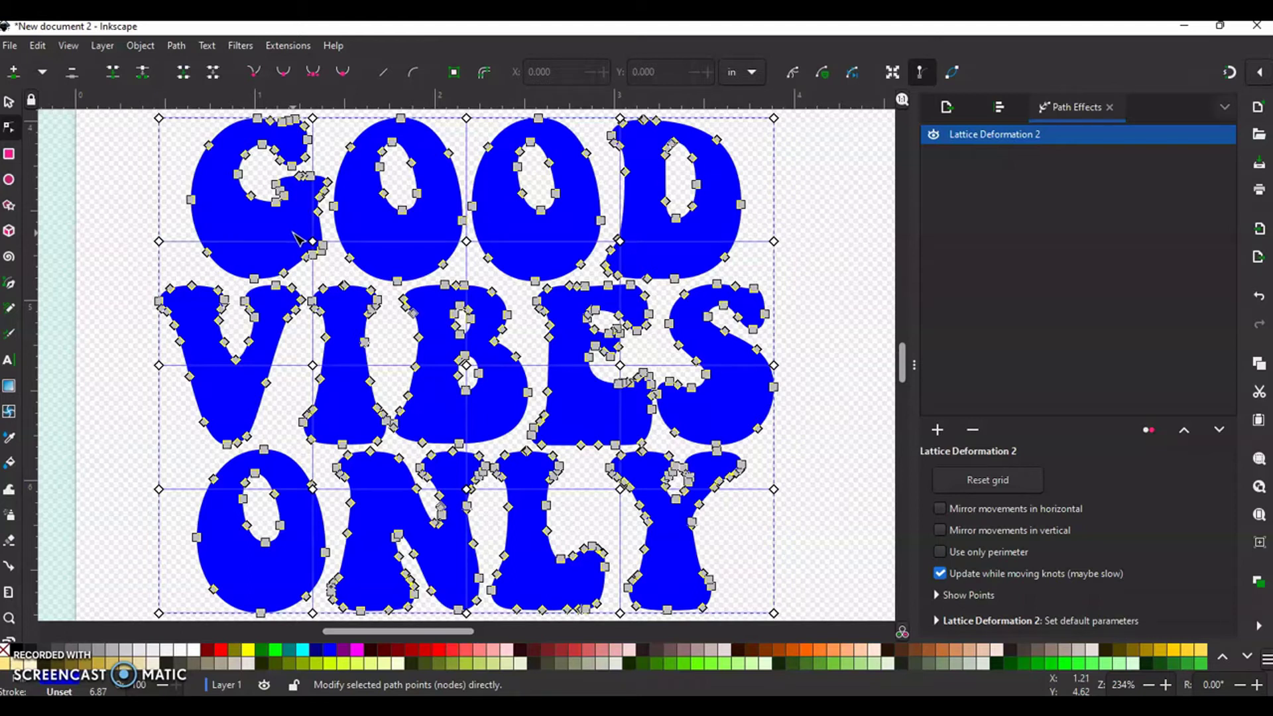
pyautogui.click(312, 242)
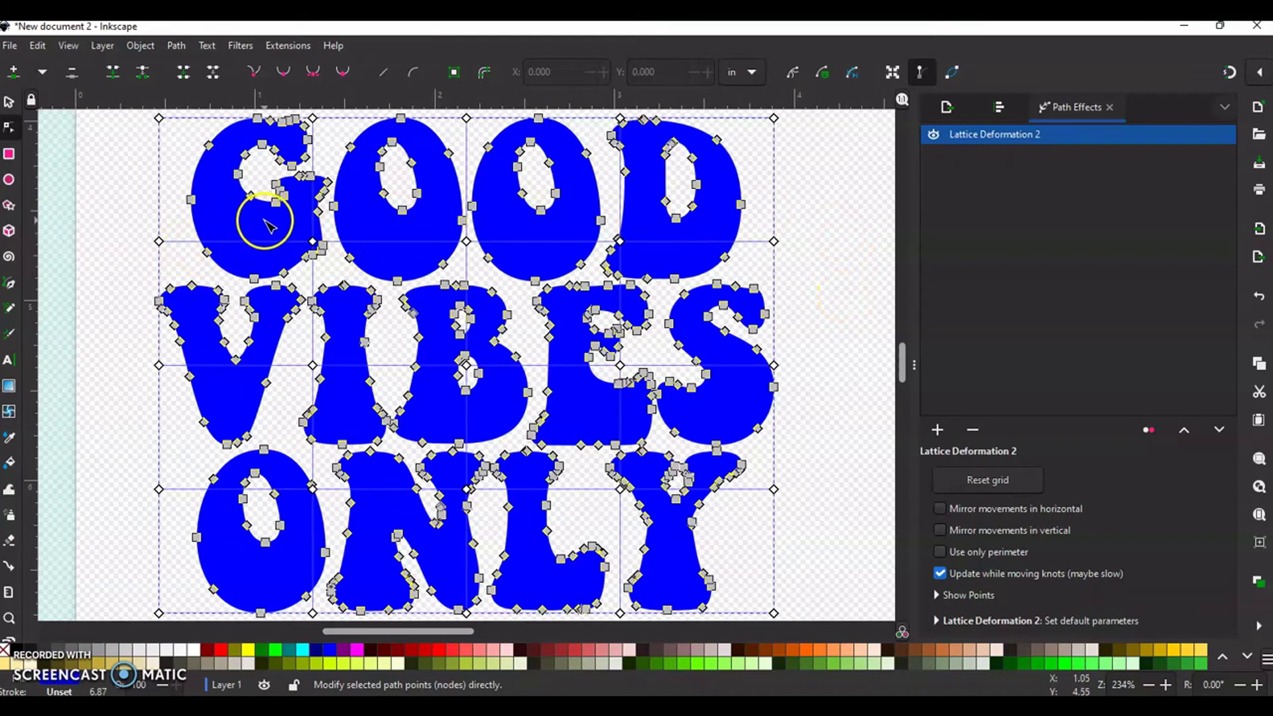
# - Drag the left-side lattice knots up and down to bend VIBES and stretch ONLY taller
pyautogui.moveTo(269, 225); pyautogui.dragTo(317, 186)
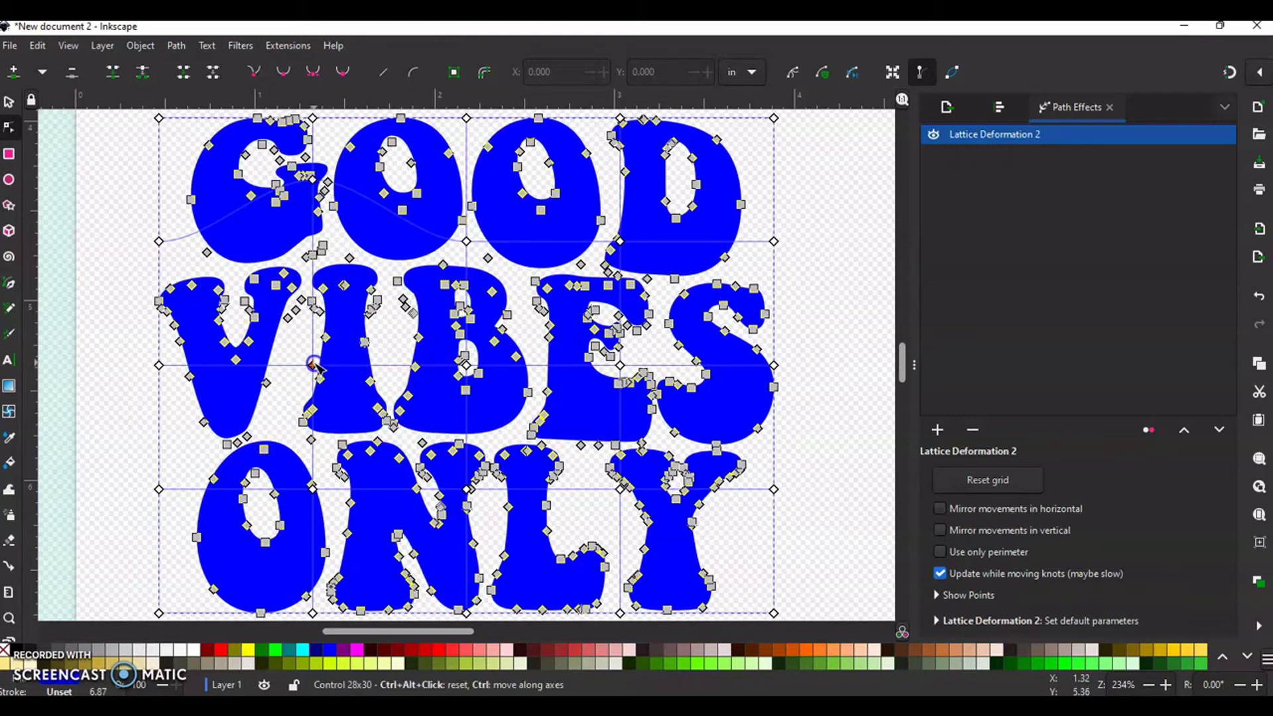
pyautogui.moveTo(313, 364); pyautogui.dragTo(313, 278)
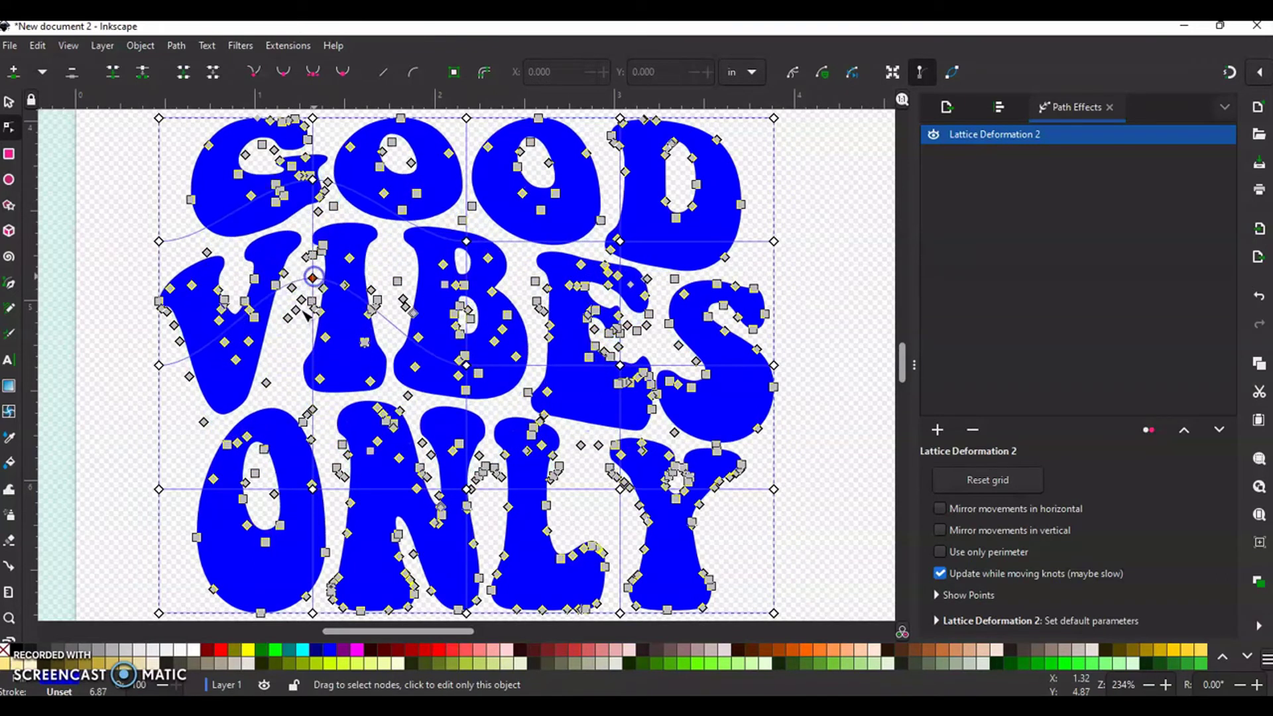
pyautogui.moveTo(310, 487); pyautogui.dragTo(315, 374)
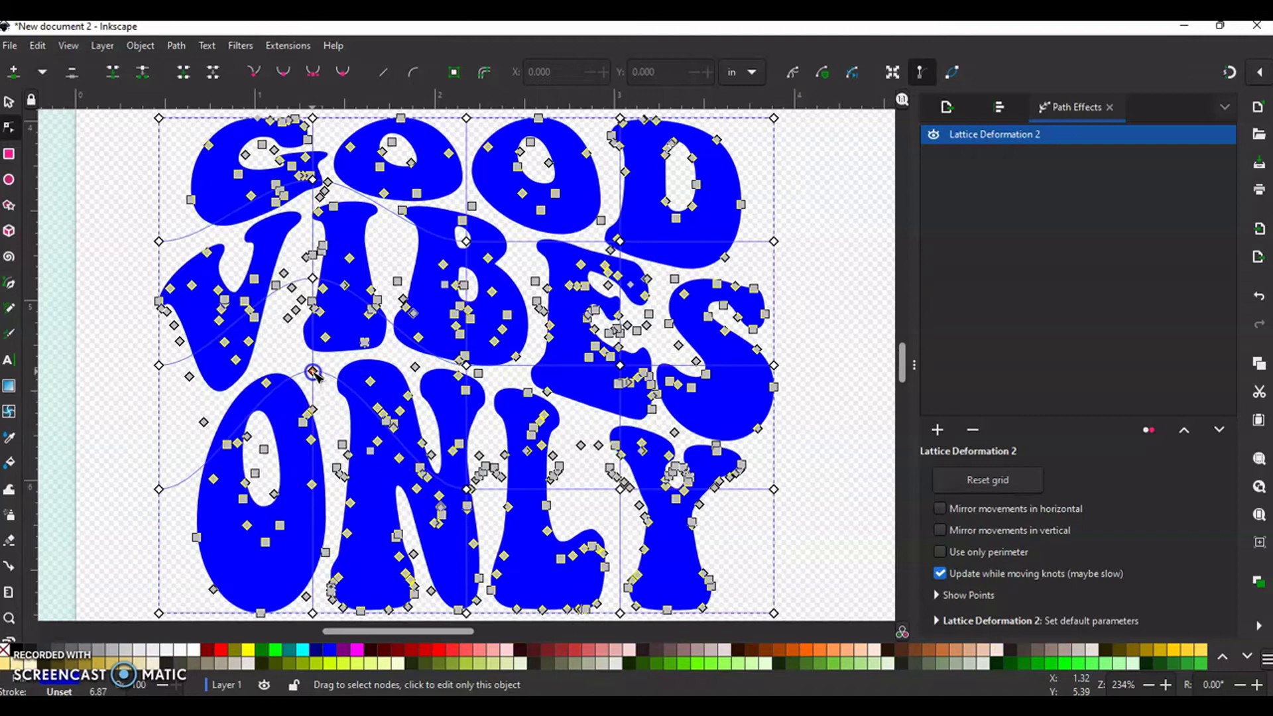
pyautogui.moveTo(313, 280); pyautogui.dragTo(316, 290)
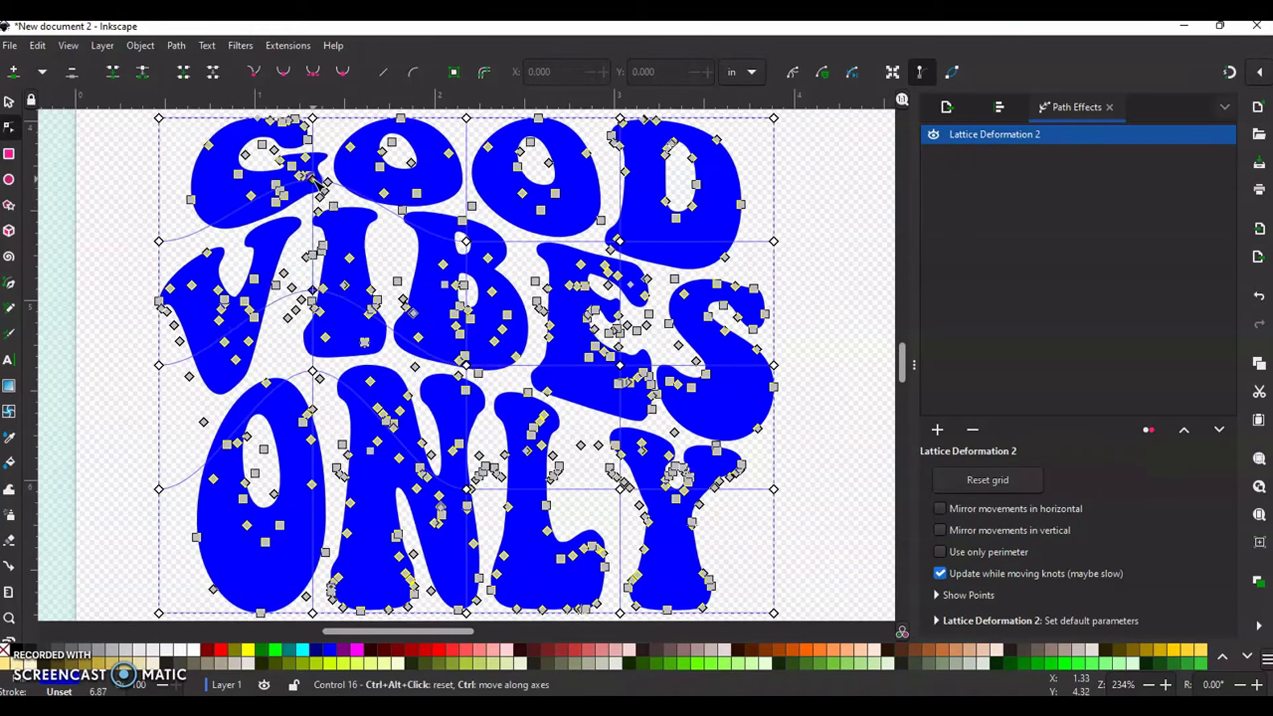
pyautogui.moveTo(313, 178); pyautogui.dragTo(317, 196)
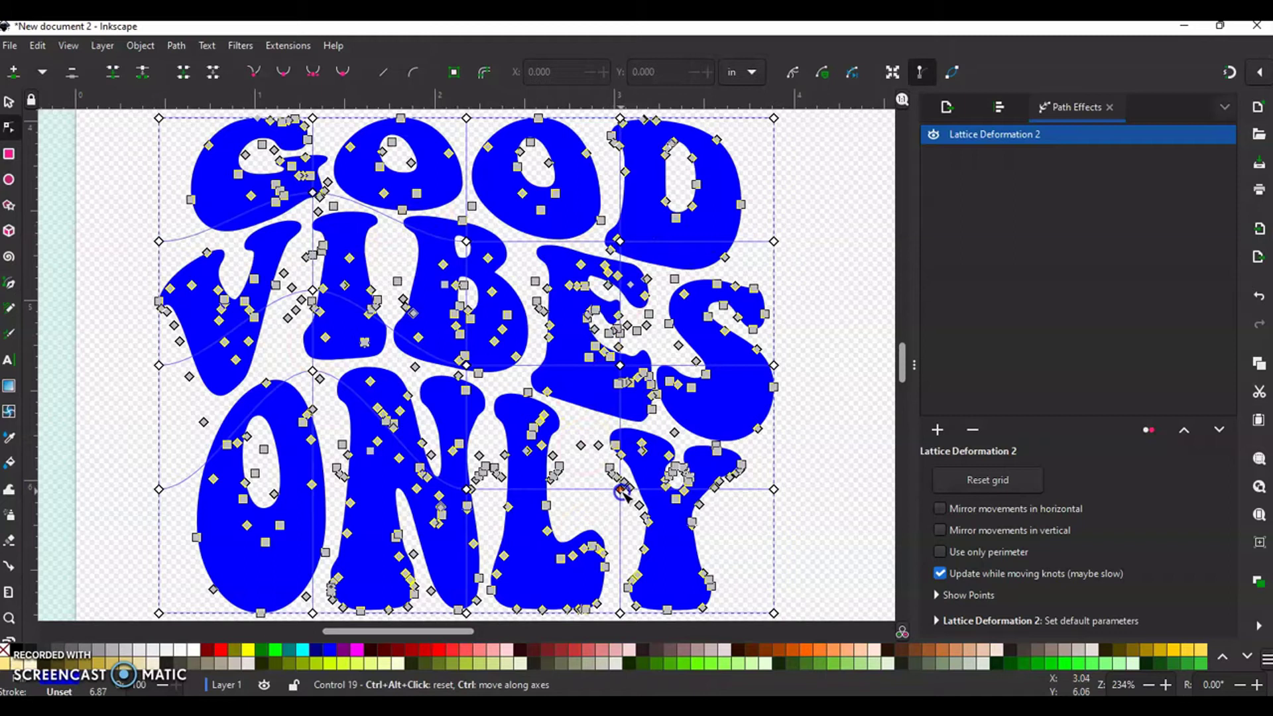
# - Pull the center-right lattice knots down to bend GOOD and ES and reshape E, L, Y
pyautogui.moveTo(622, 491); pyautogui.dragTo(621, 549)
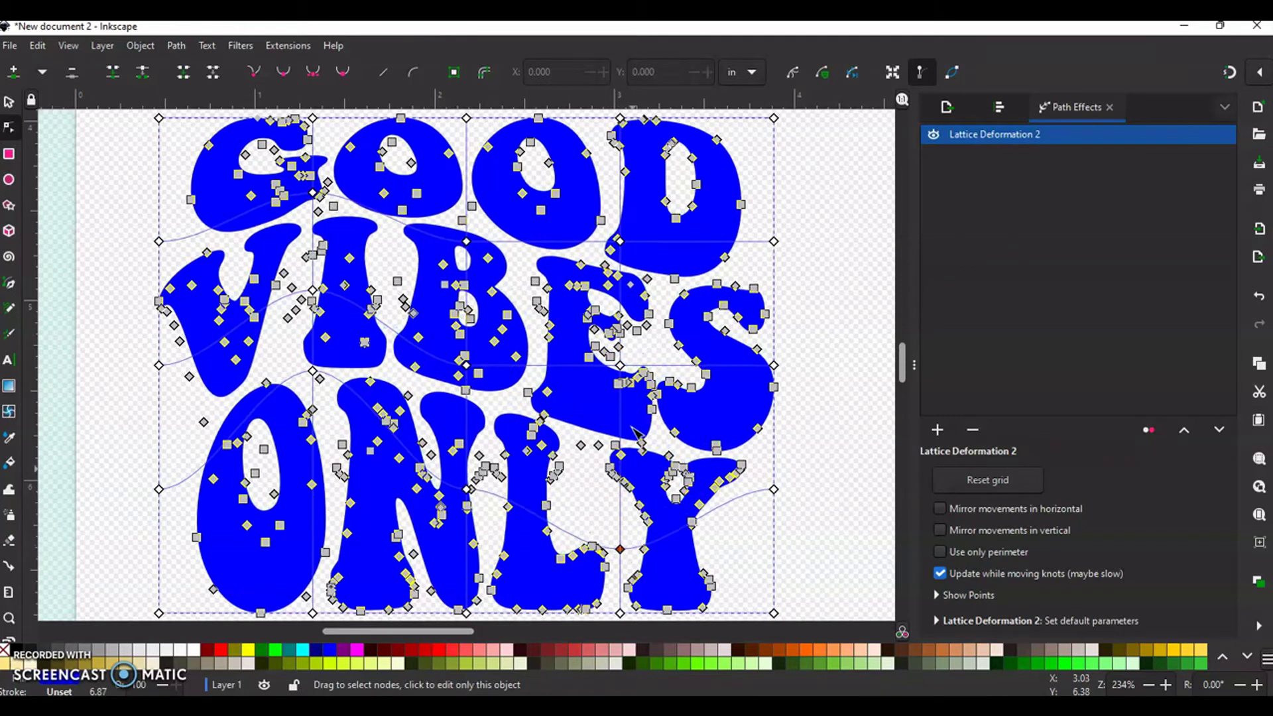
pyautogui.moveTo(621, 366); pyautogui.dragTo(620, 414)
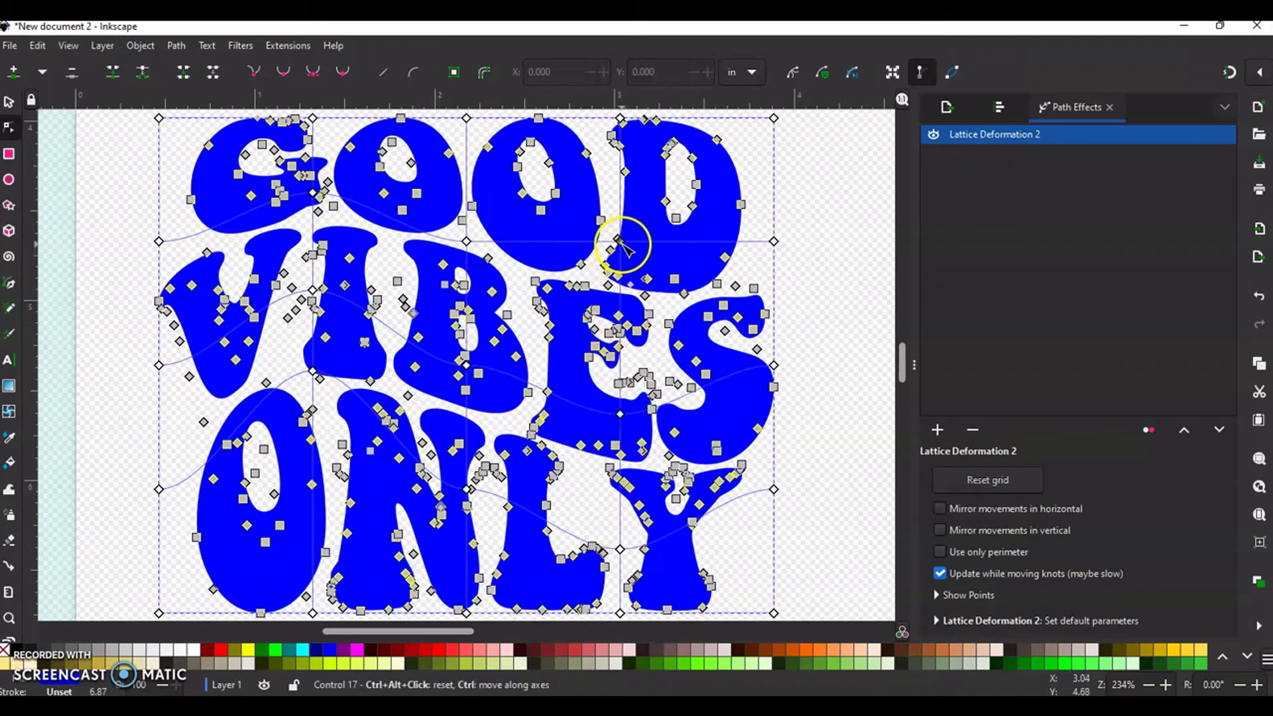
pyautogui.moveTo(620, 241); pyautogui.dragTo(621, 321)
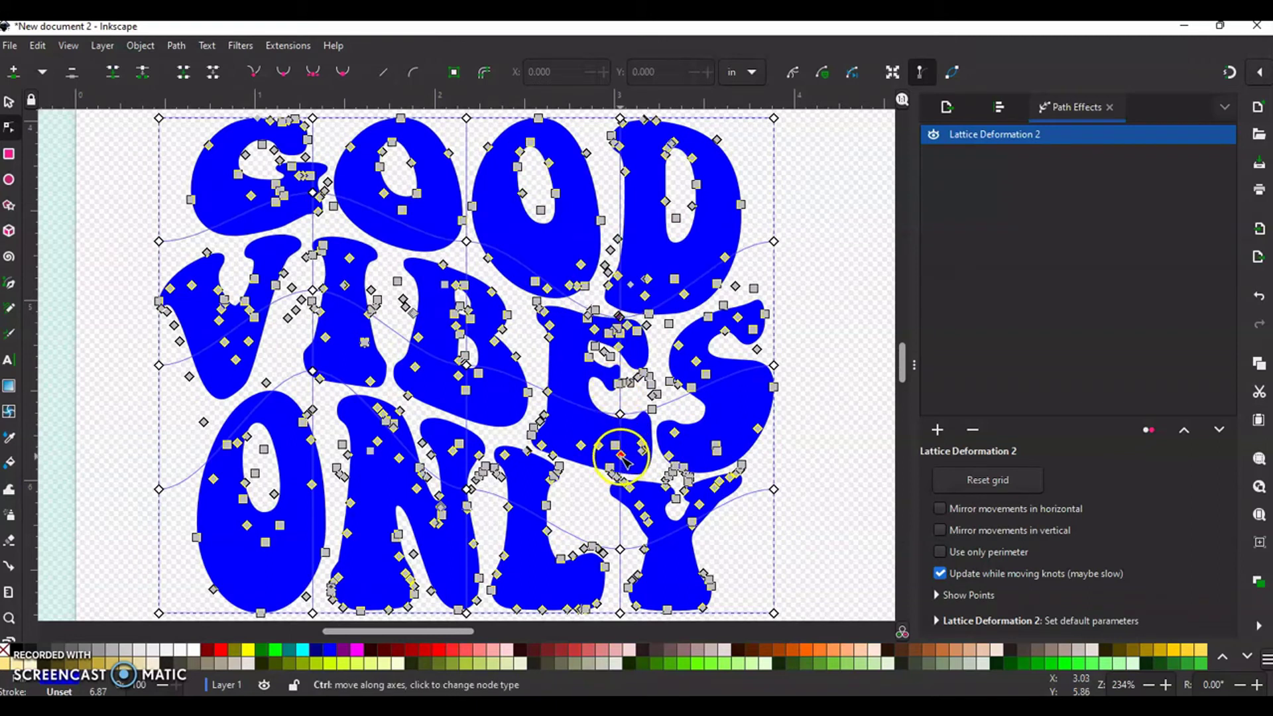
pyautogui.click(621, 414)
pyautogui.moveTo(624, 412); pyautogui.dragTo(621, 423)
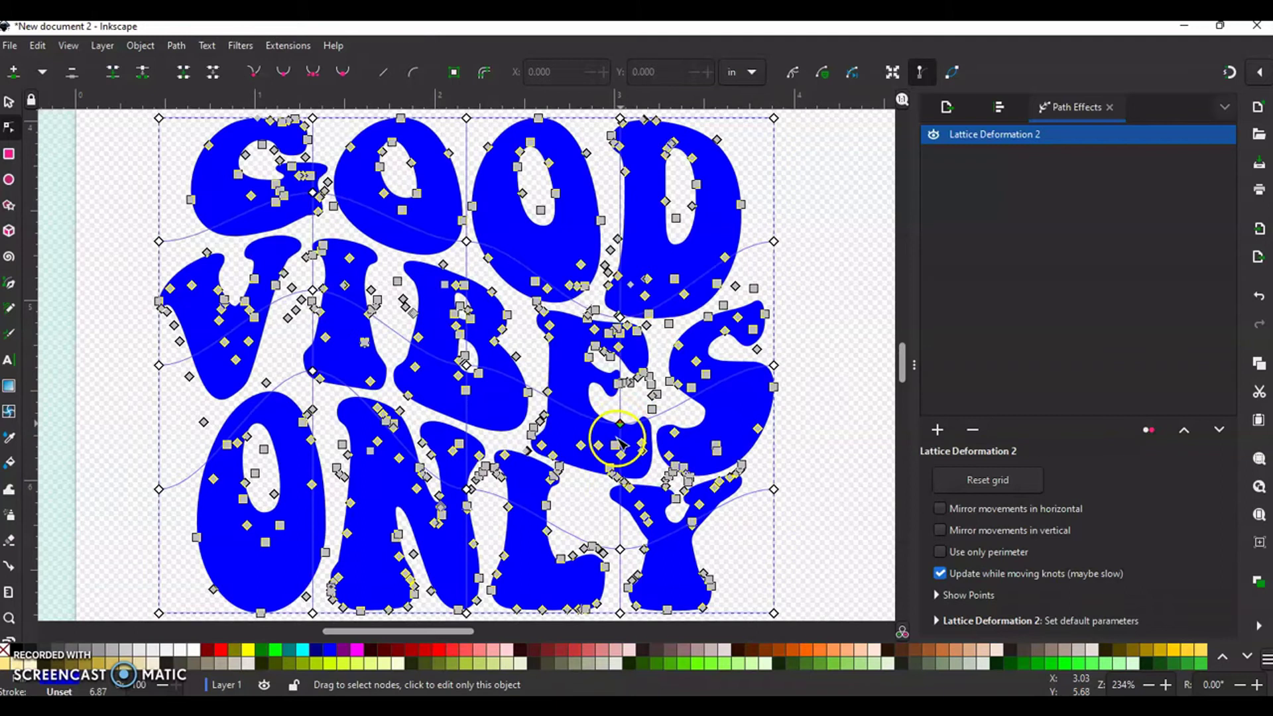
pyautogui.click(626, 550)
pyautogui.moveTo(626, 553); pyautogui.dragTo(621, 559)
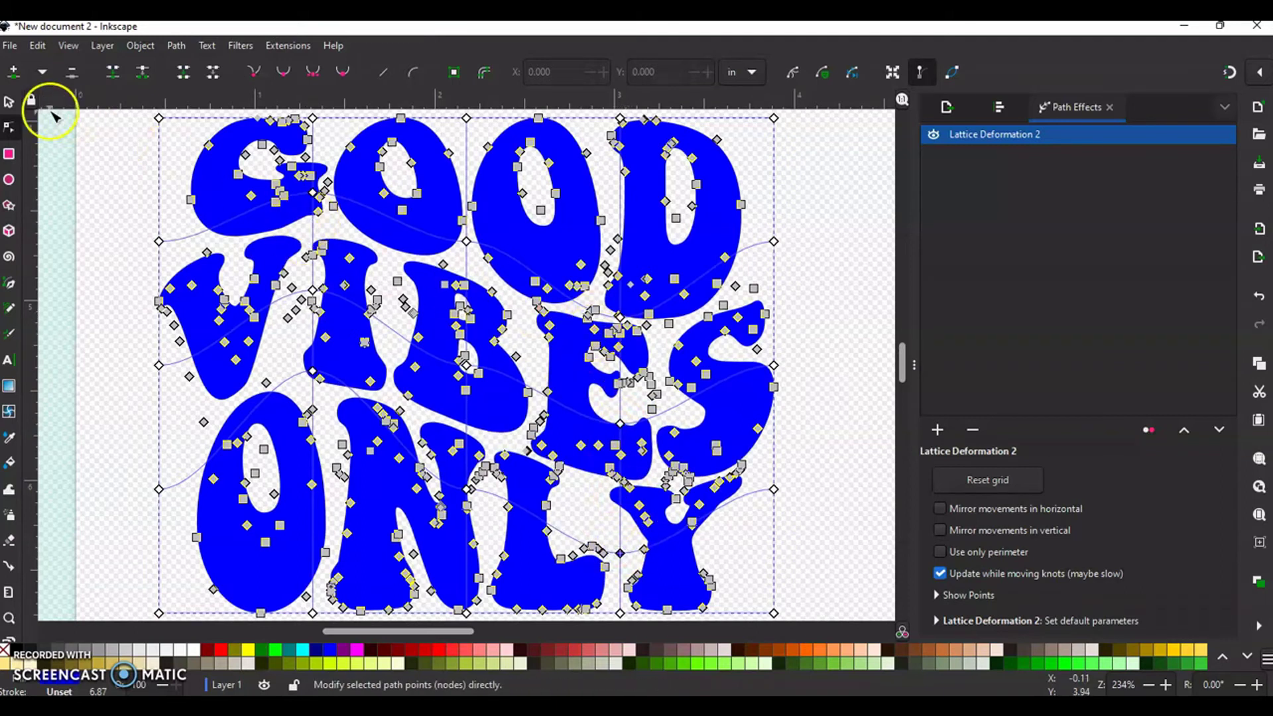
# - Bake the lattice effect with Object to Path, then Break Apart into 20 letter shapes
pyautogui.click(9, 104)
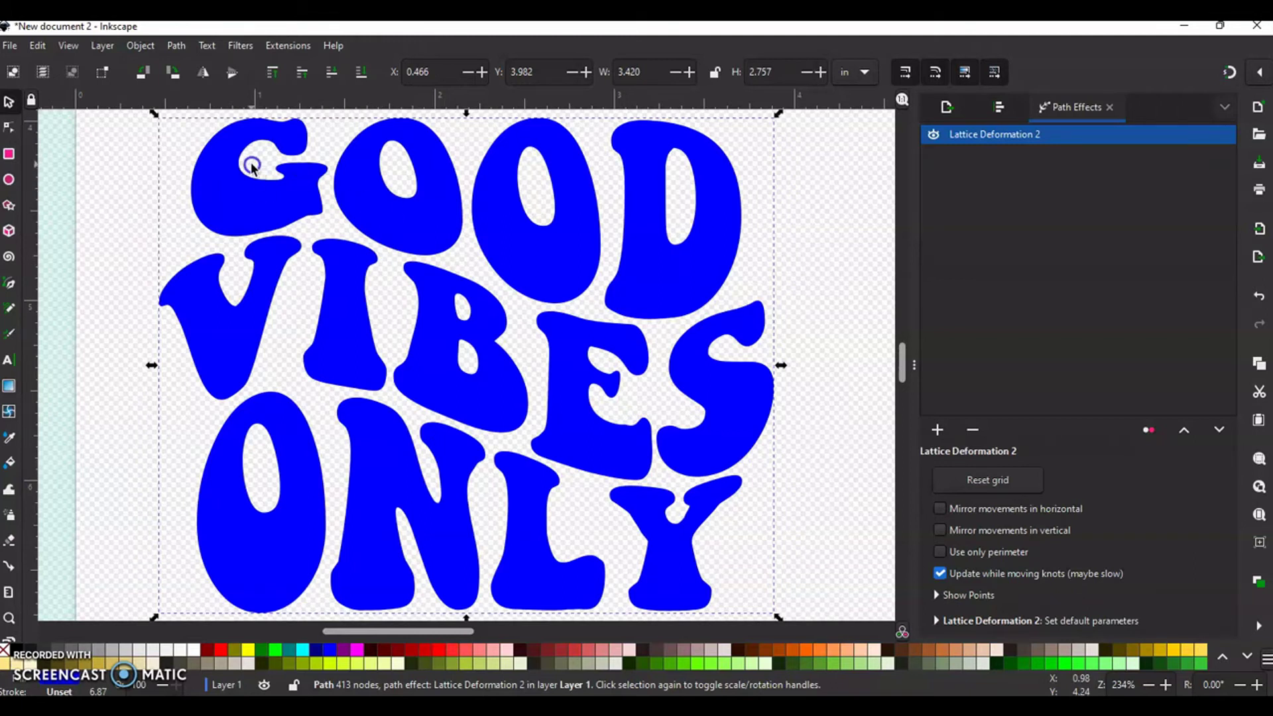
pyautogui.click(177, 45)
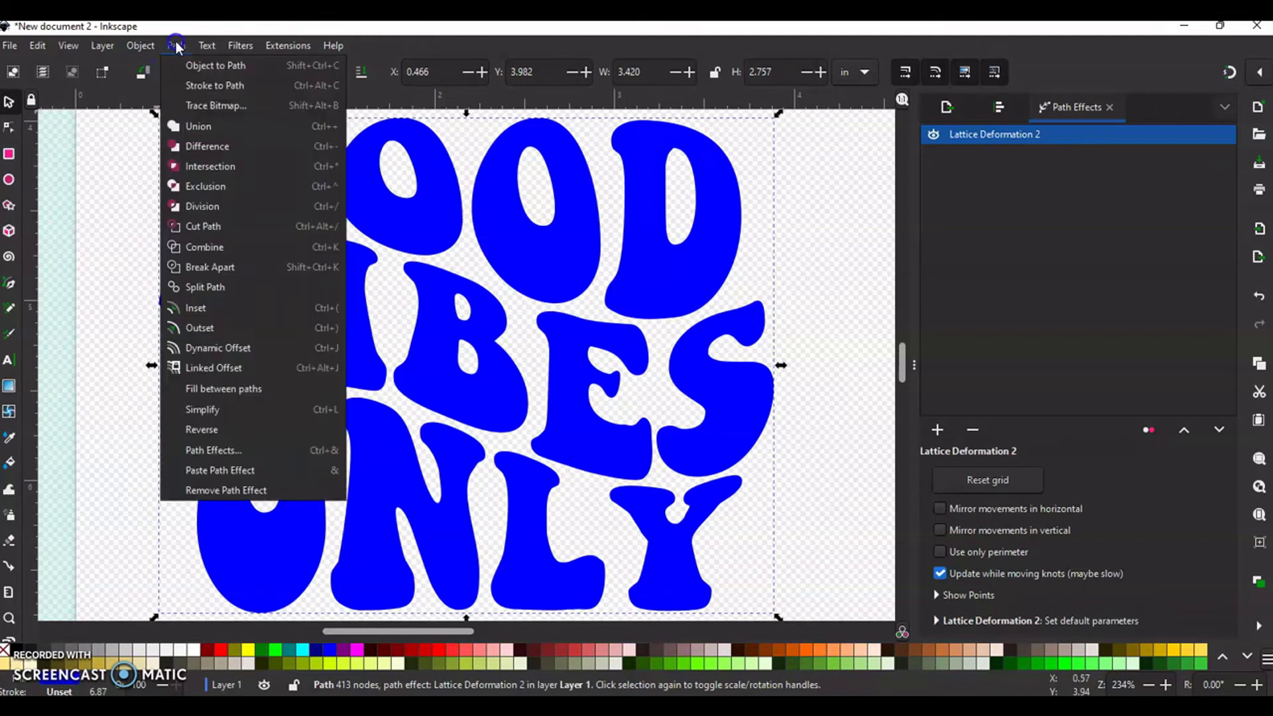
pyautogui.click(193, 64)
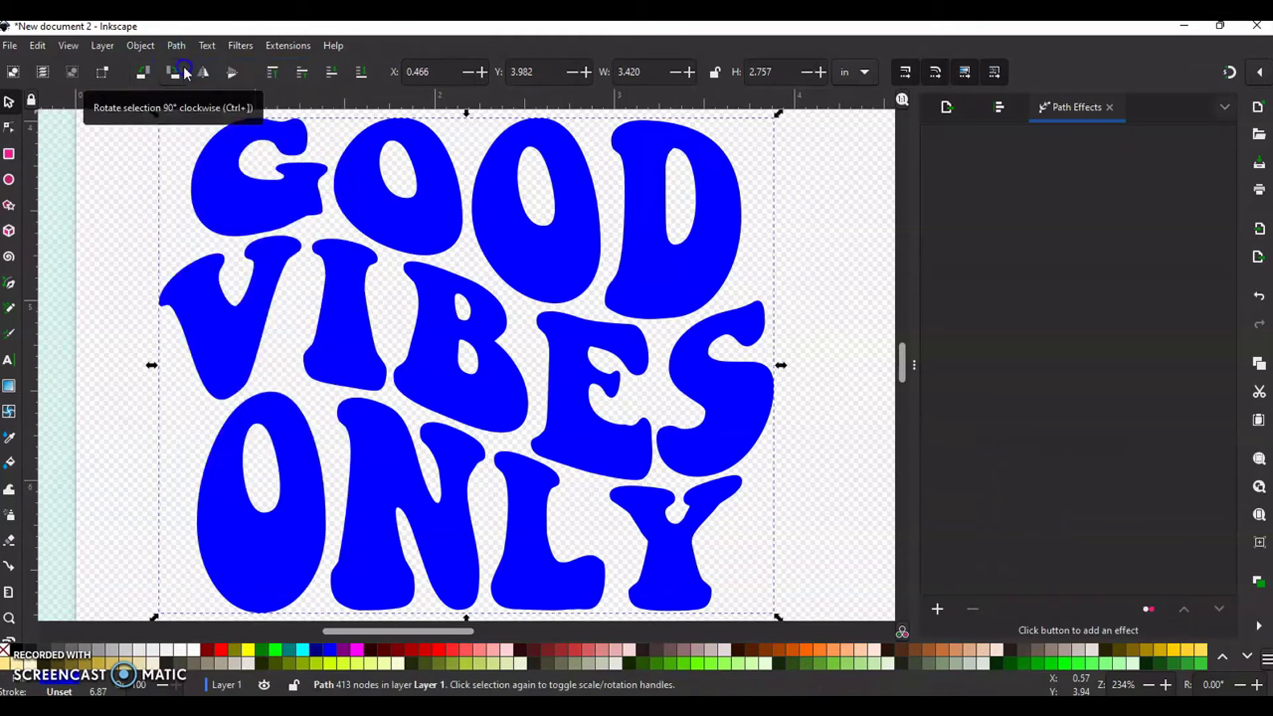
pyautogui.click(175, 48)
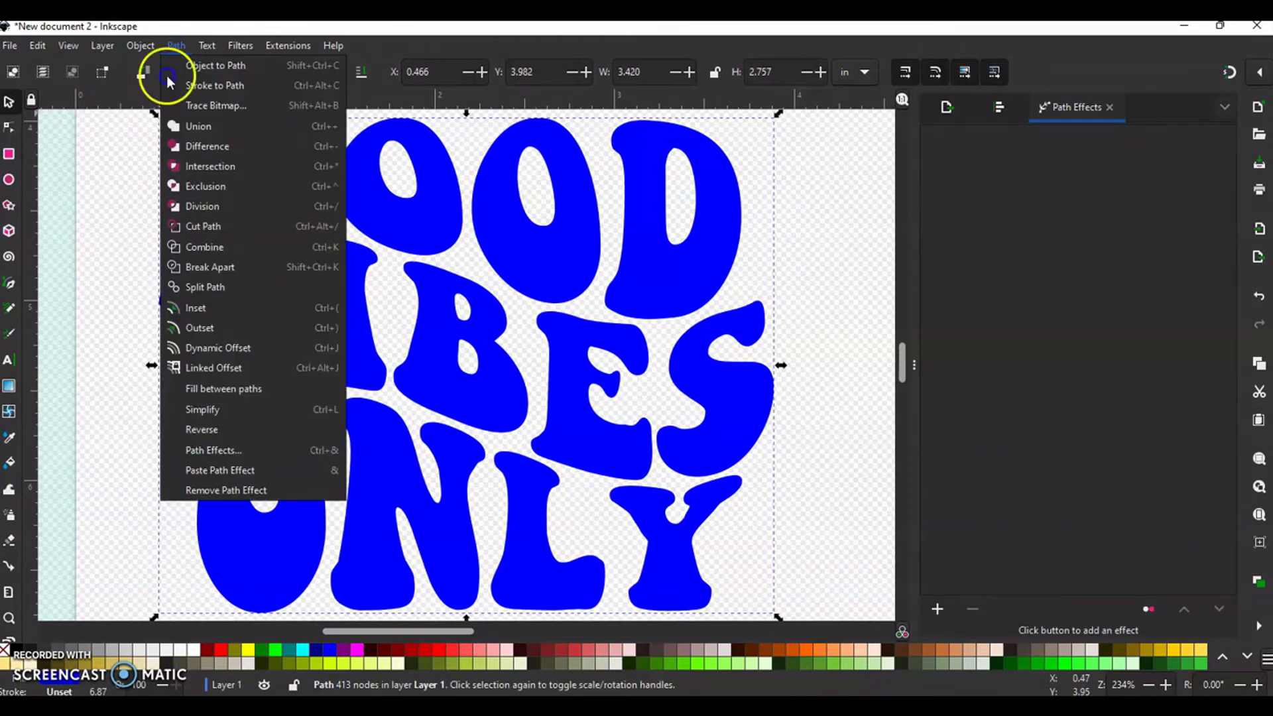
pyautogui.click(208, 267)
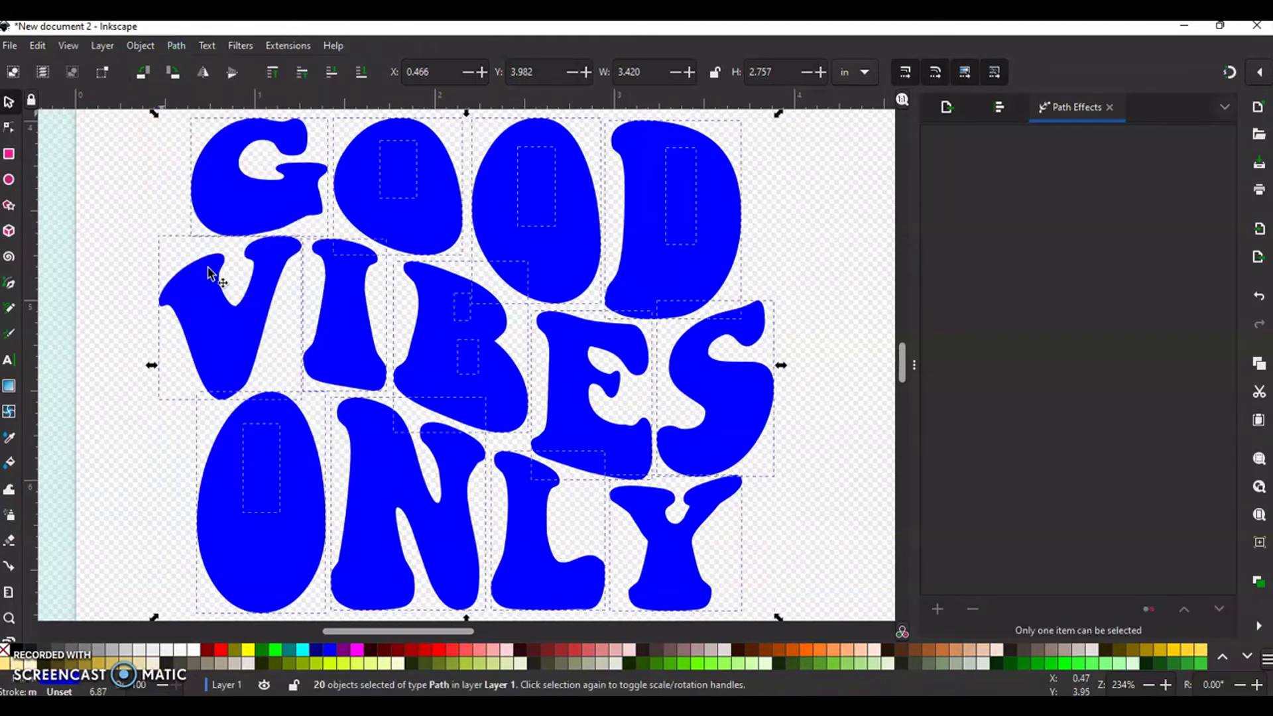
# - Select the V, I, B, E and S pieces and combine them into one VIBES path
pyautogui.click(111, 161)
pyautogui.click(130, 151)
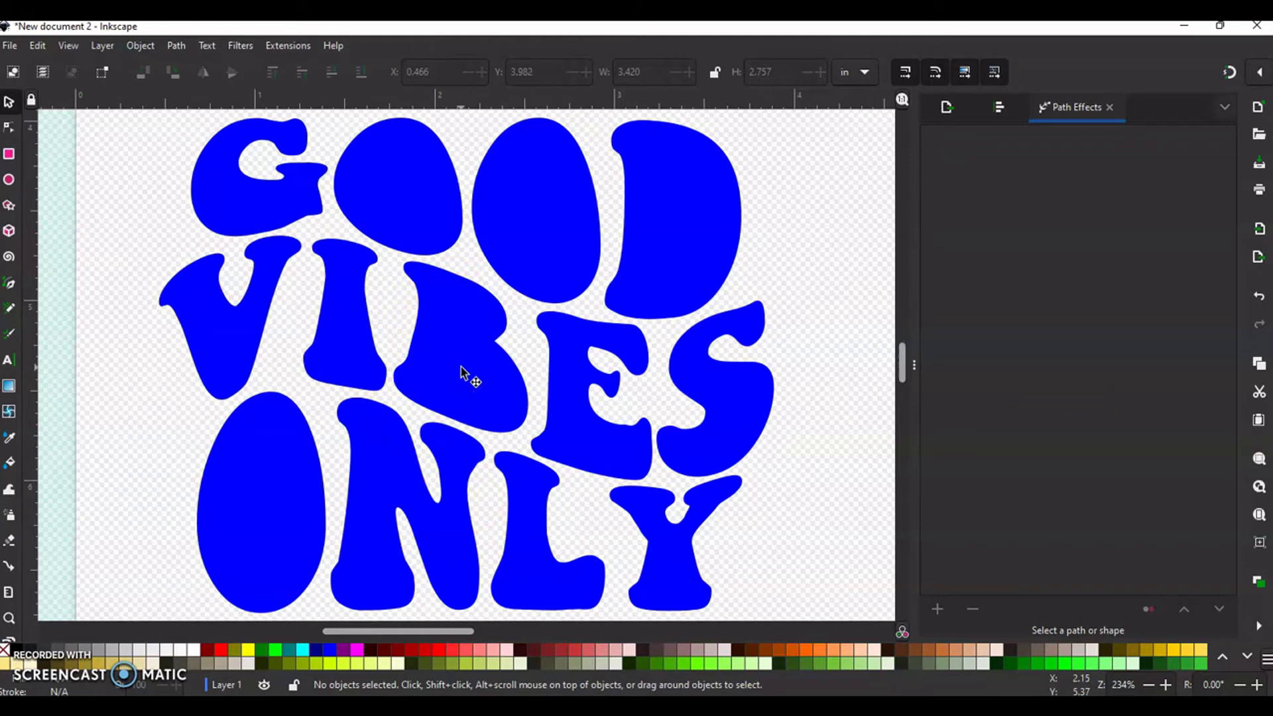
pyautogui.moveTo(137, 224); pyautogui.dragTo(793, 471)
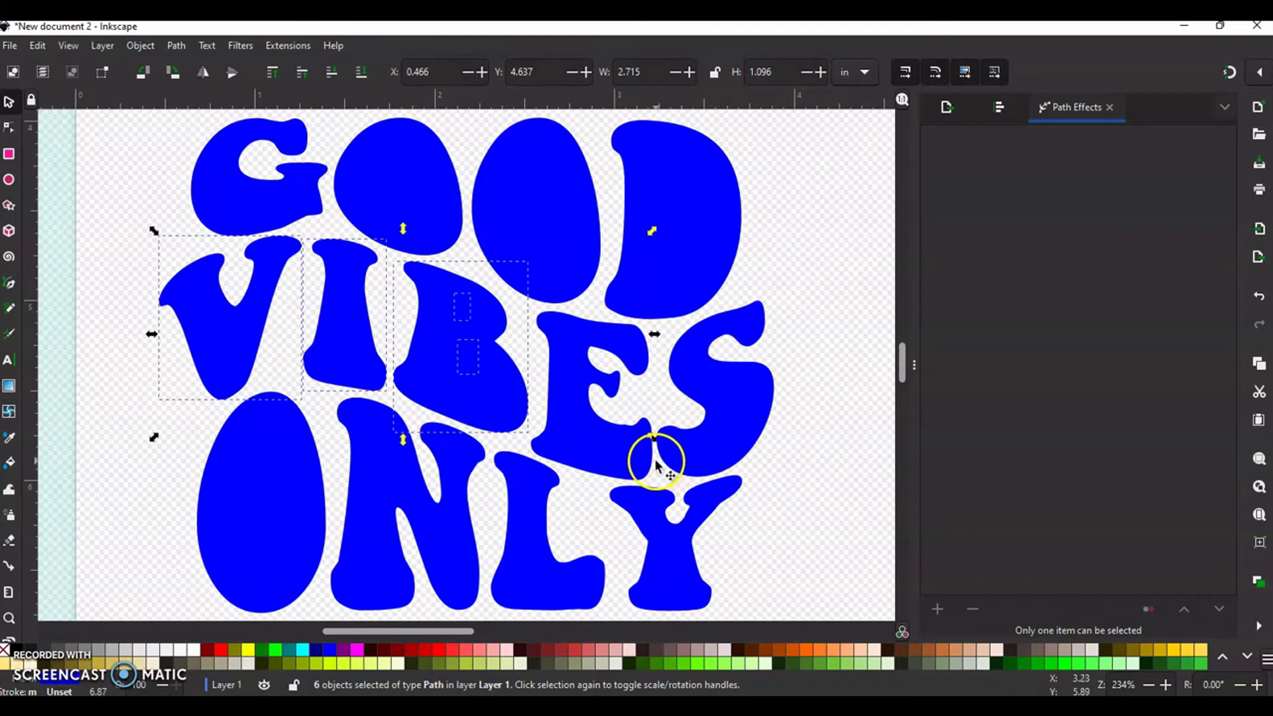
pyautogui.keyDown('shift'); pyautogui.click(582, 443); pyautogui.keyUp('shift')
pyautogui.keyDown('shift'); pyautogui.click(710, 434); pyautogui.keyUp('shift')
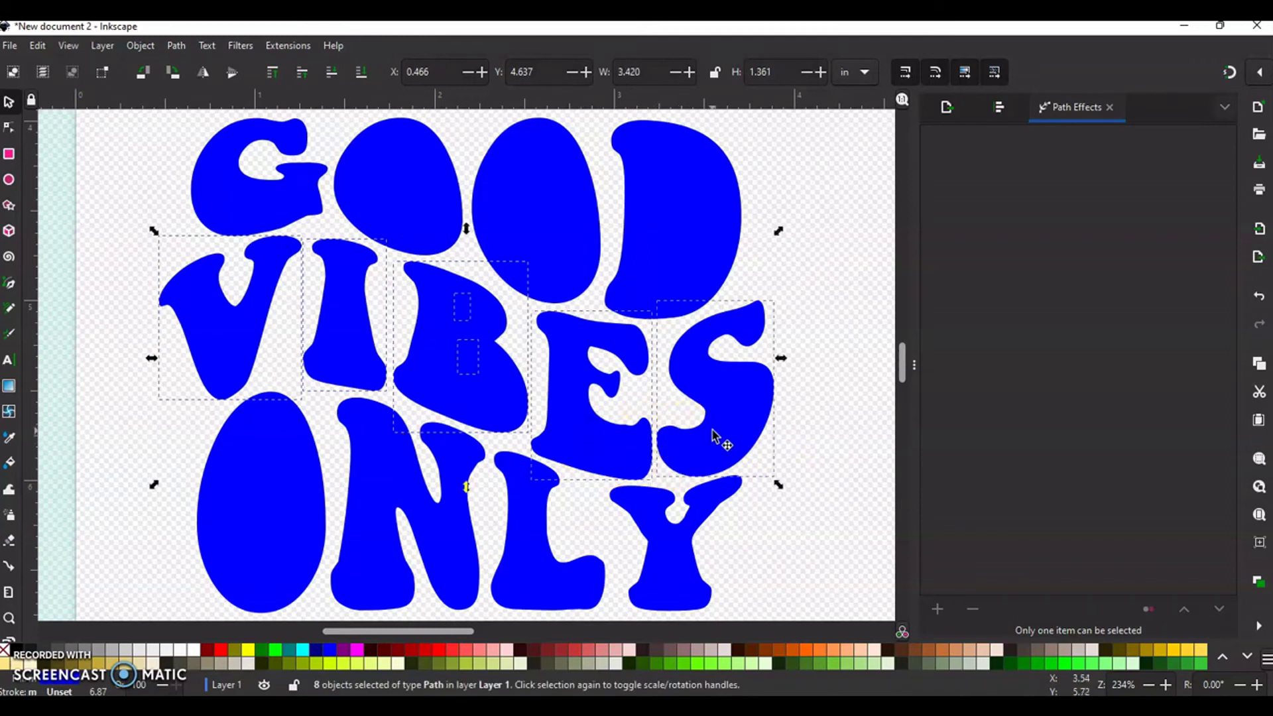
pyautogui.click(176, 45)
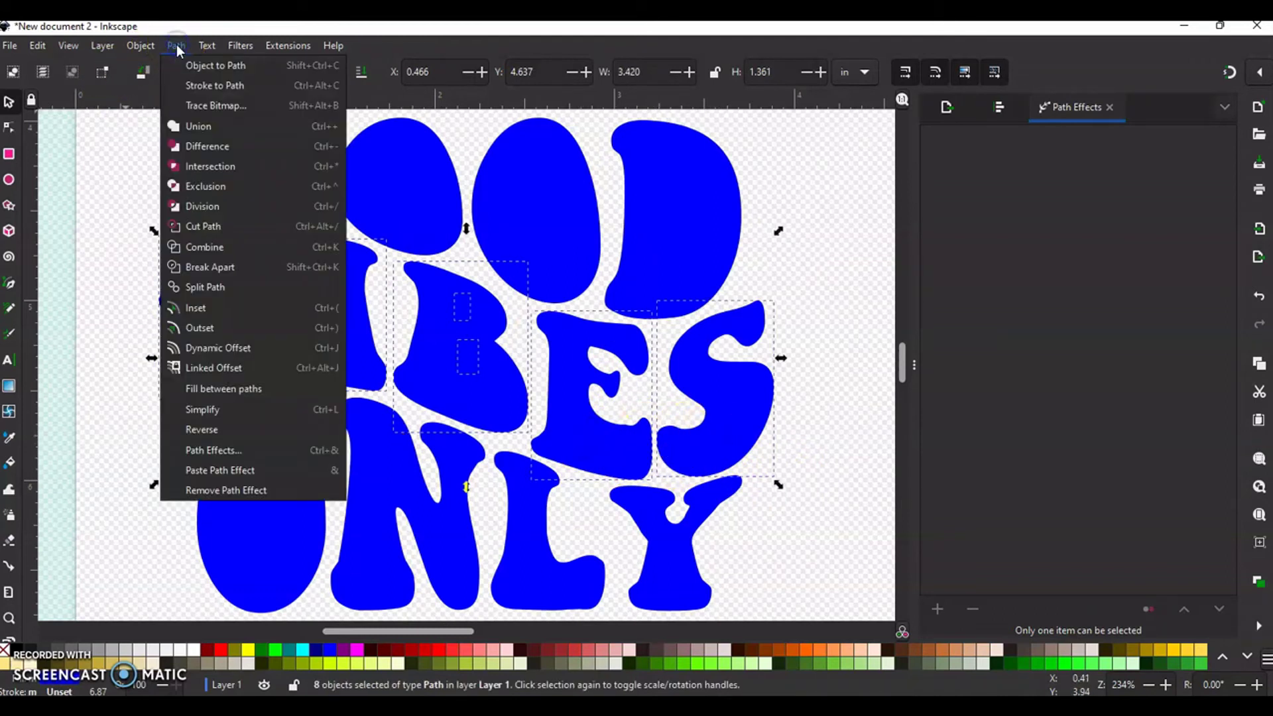
pyautogui.click(221, 247)
pyautogui.click(161, 177)
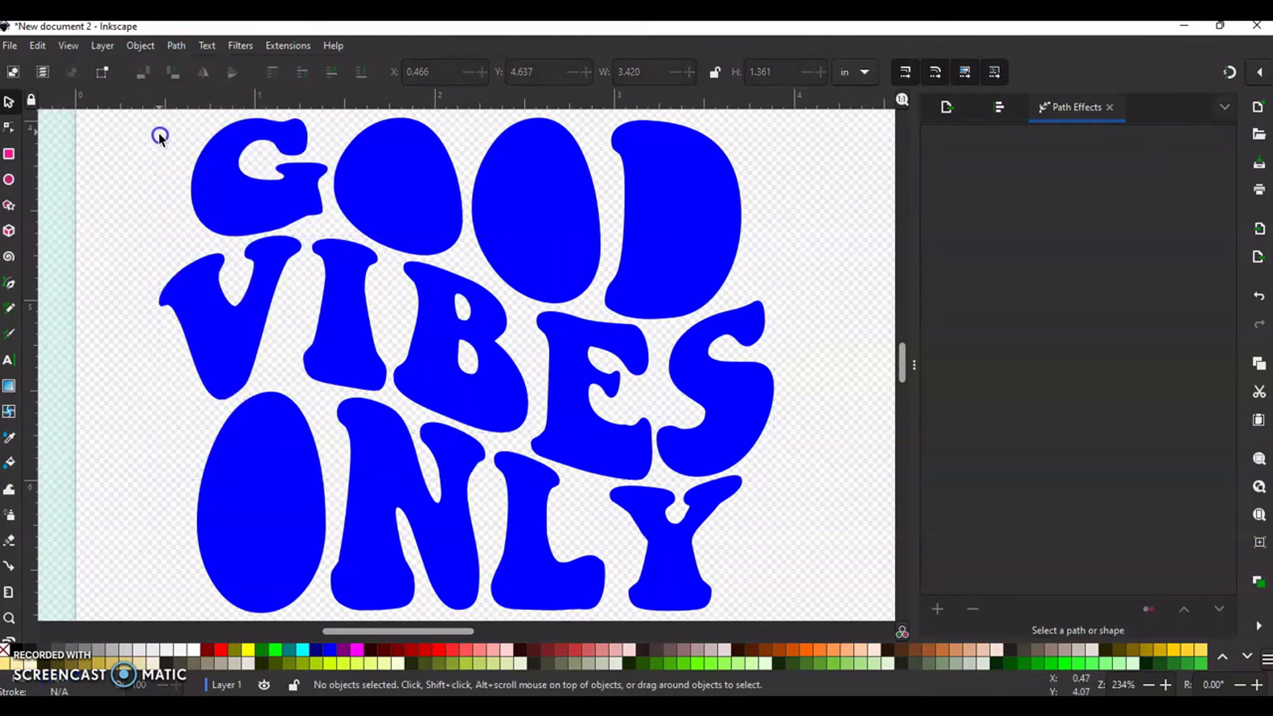
# - Combine the letters of ONLY into a single path
pyautogui.moveTo(168, 385); pyautogui.dragTo(758, 620)
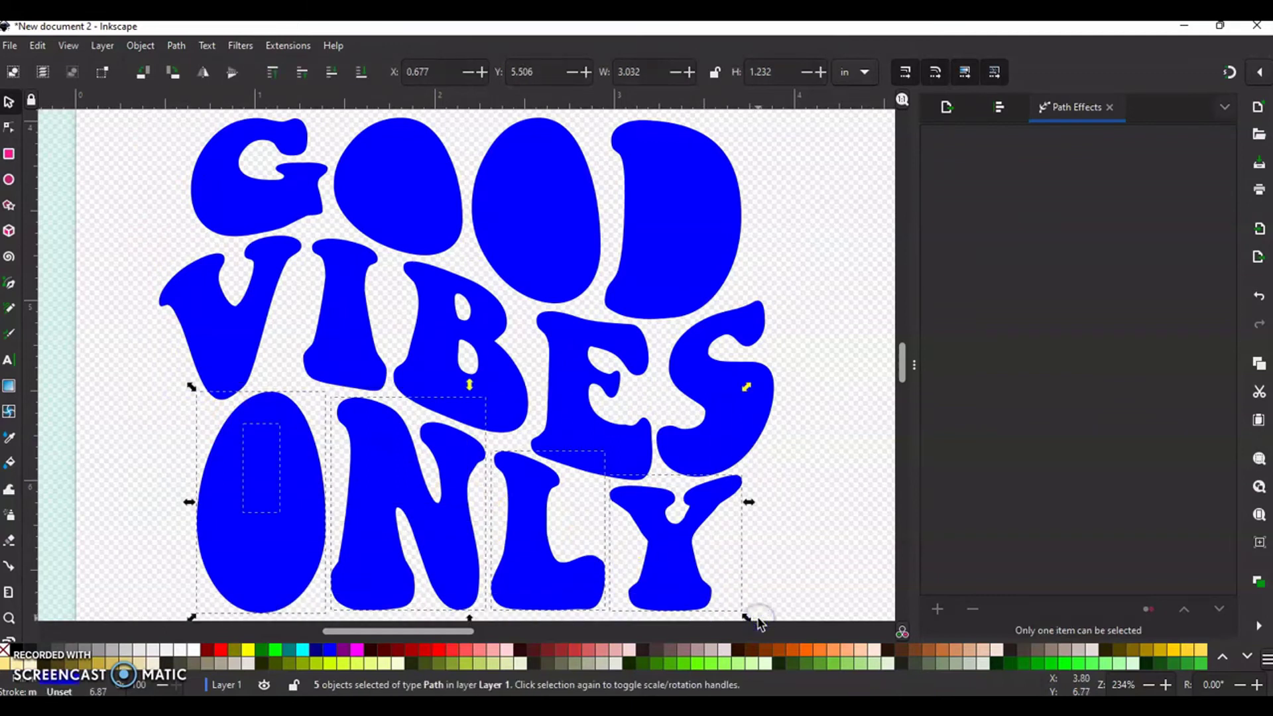
pyautogui.click(175, 45)
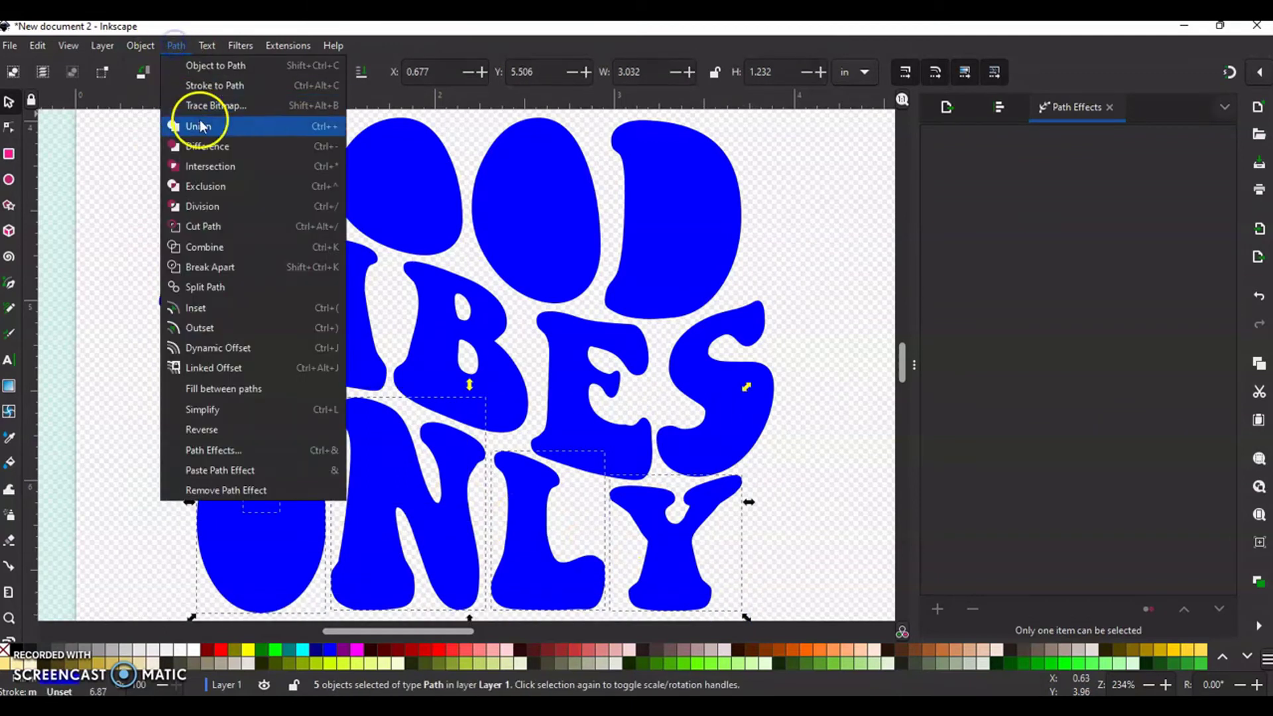
pyautogui.click(222, 247)
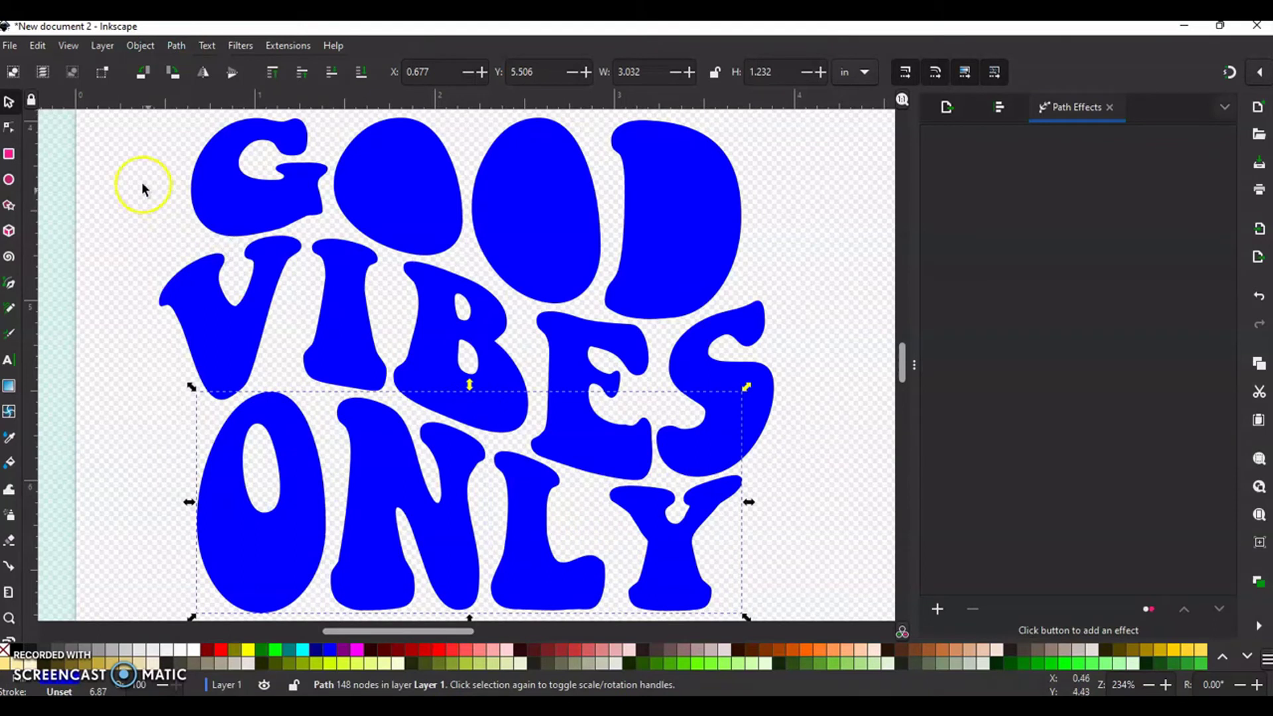
pyautogui.scroll(2, 133, 173)
# - Combine the letters of GOOD into a single path
pyautogui.moveTo(145, 148); pyautogui.dragTo(749, 413)
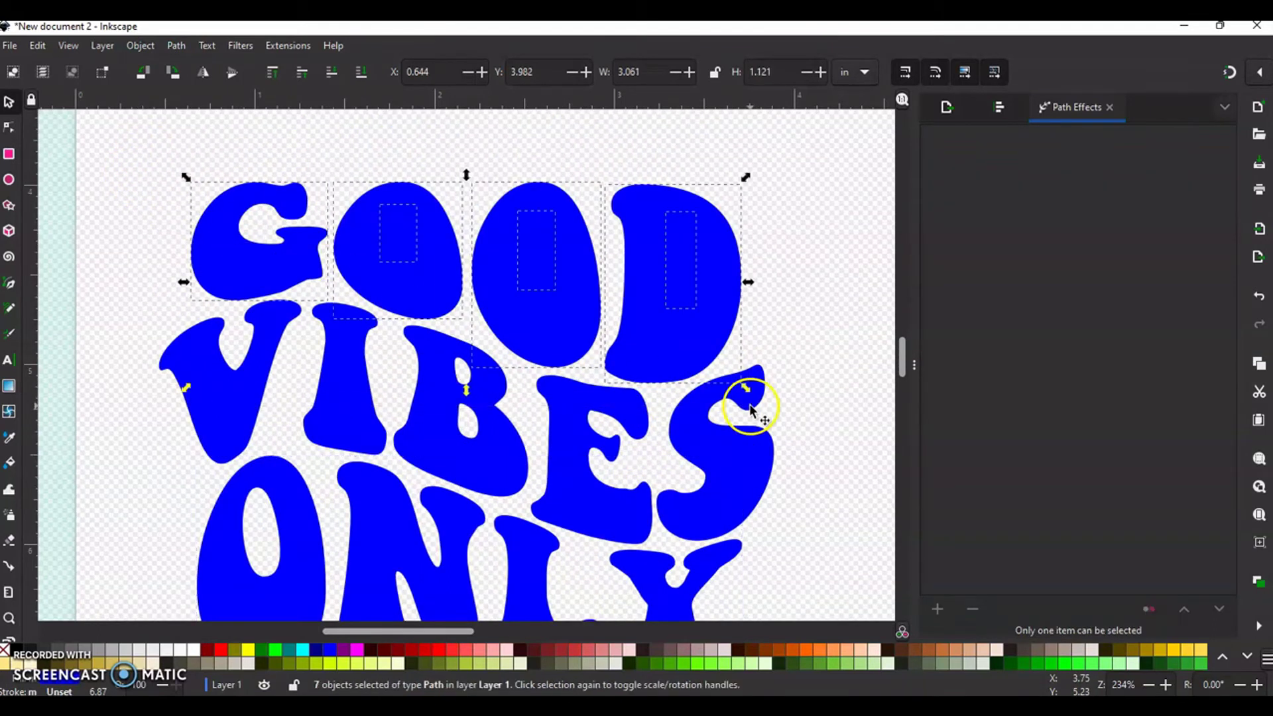
pyautogui.click(176, 46)
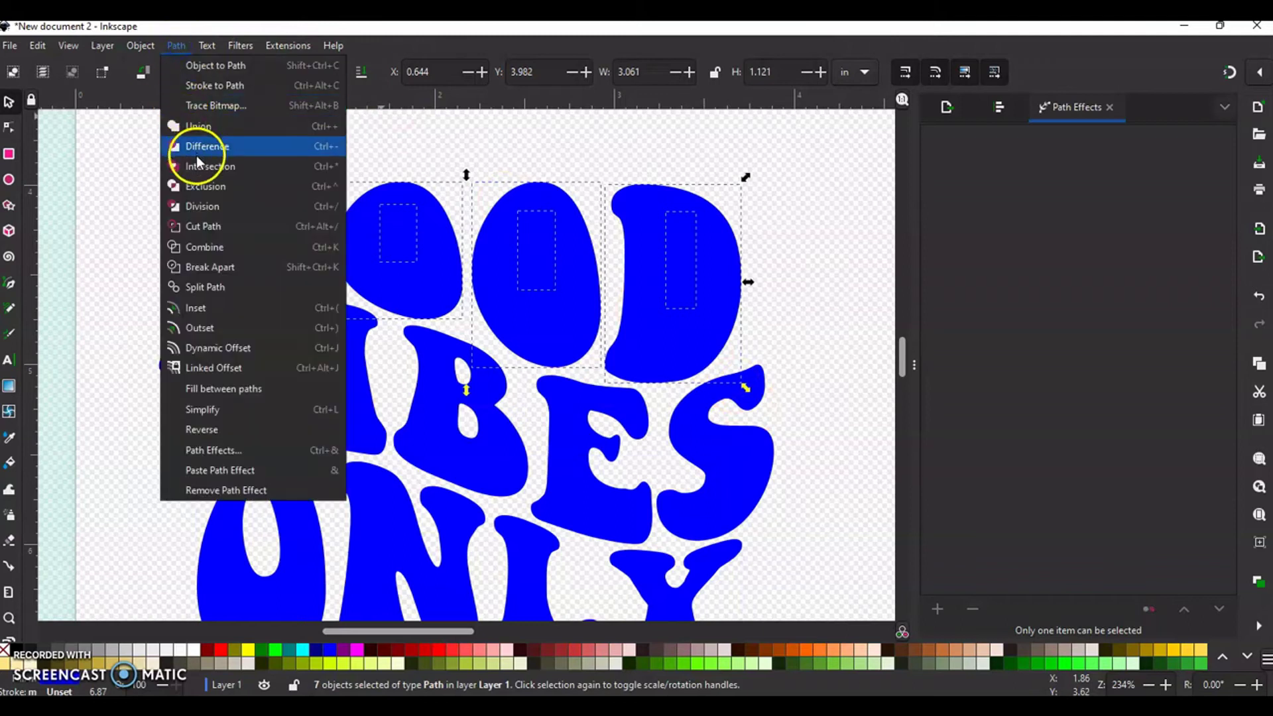
pyautogui.click(205, 246)
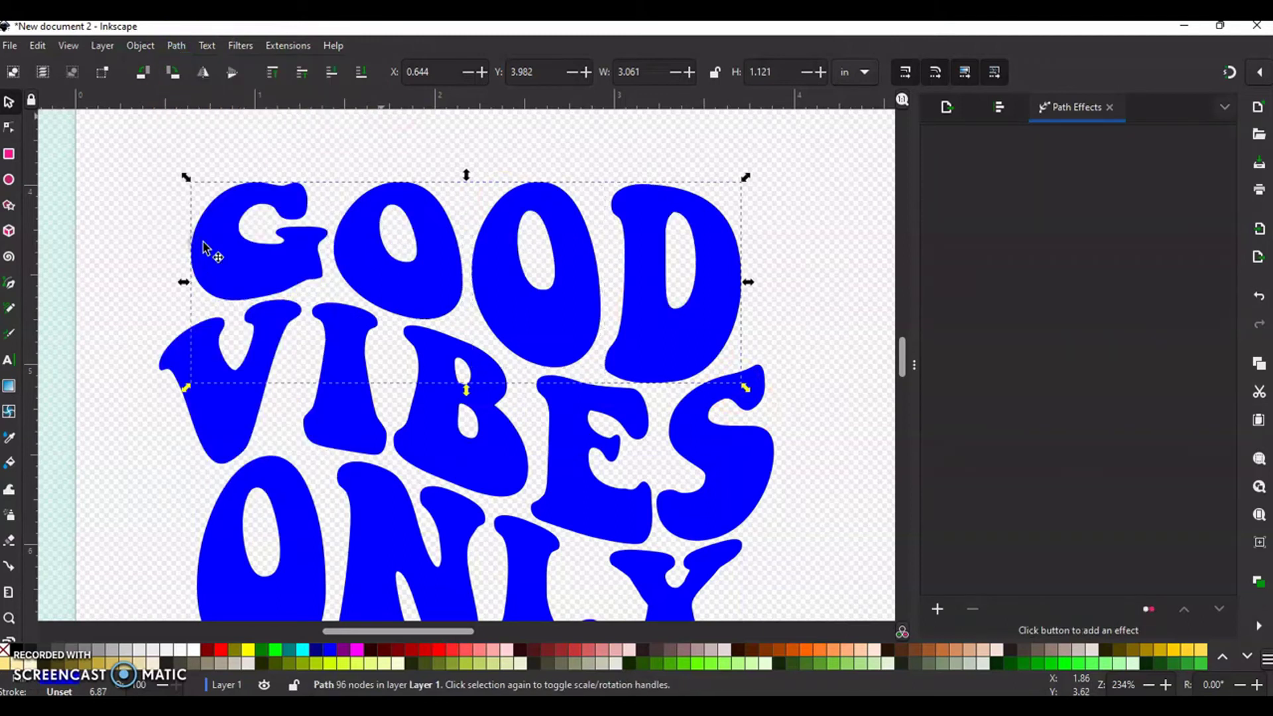
pyautogui.scroll(-2, 128, 200)
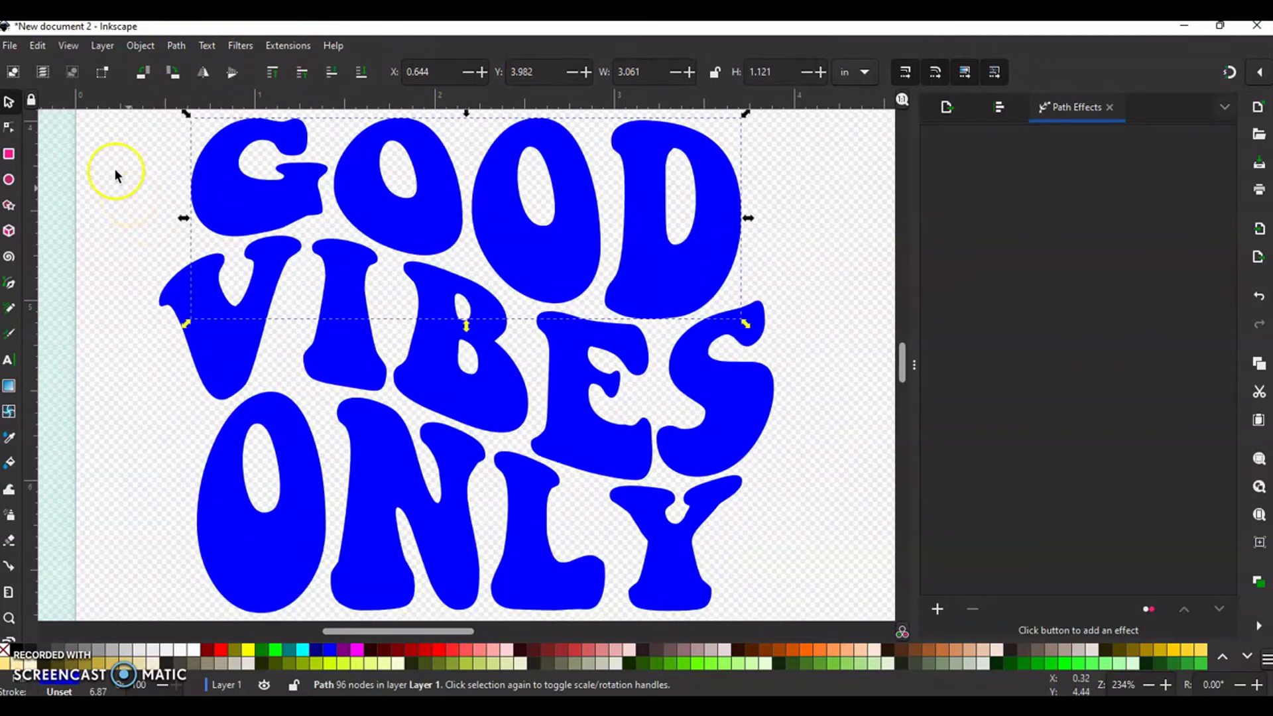
# - Try teal on GOOD, green on VIBES, and white then aqua on ONLY
pyautogui.click(293, 647)
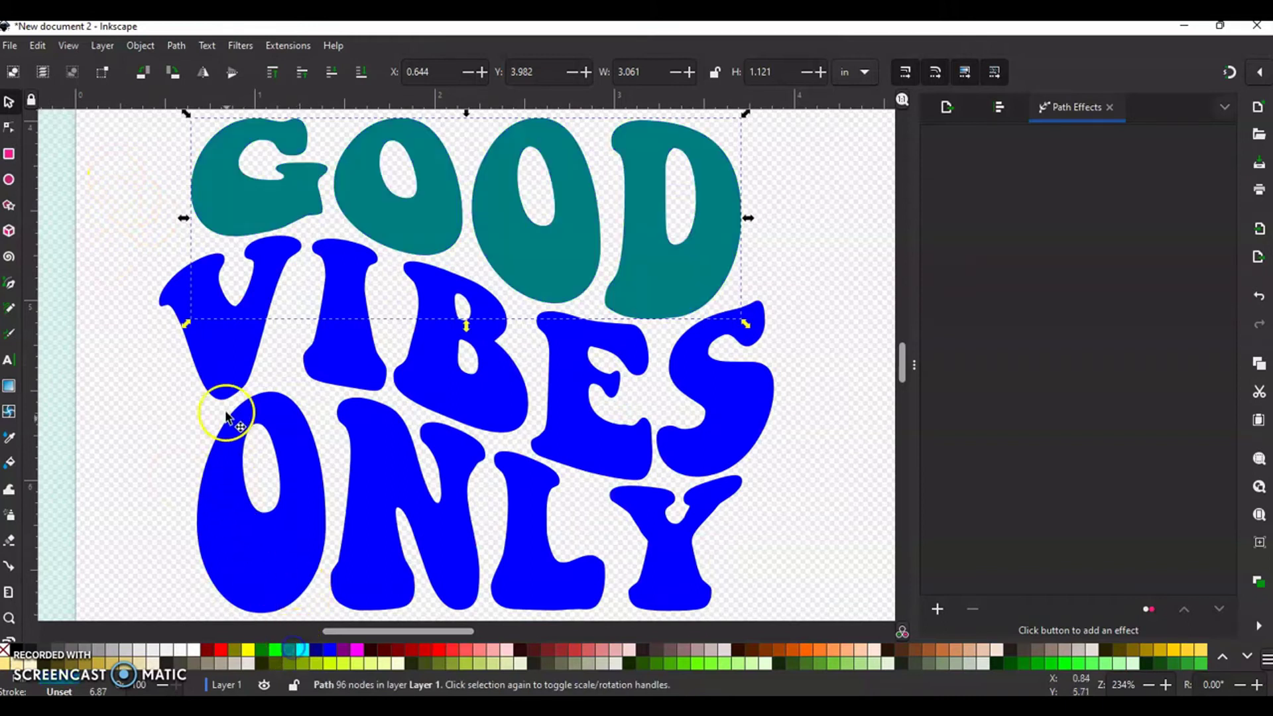
pyautogui.click(221, 371)
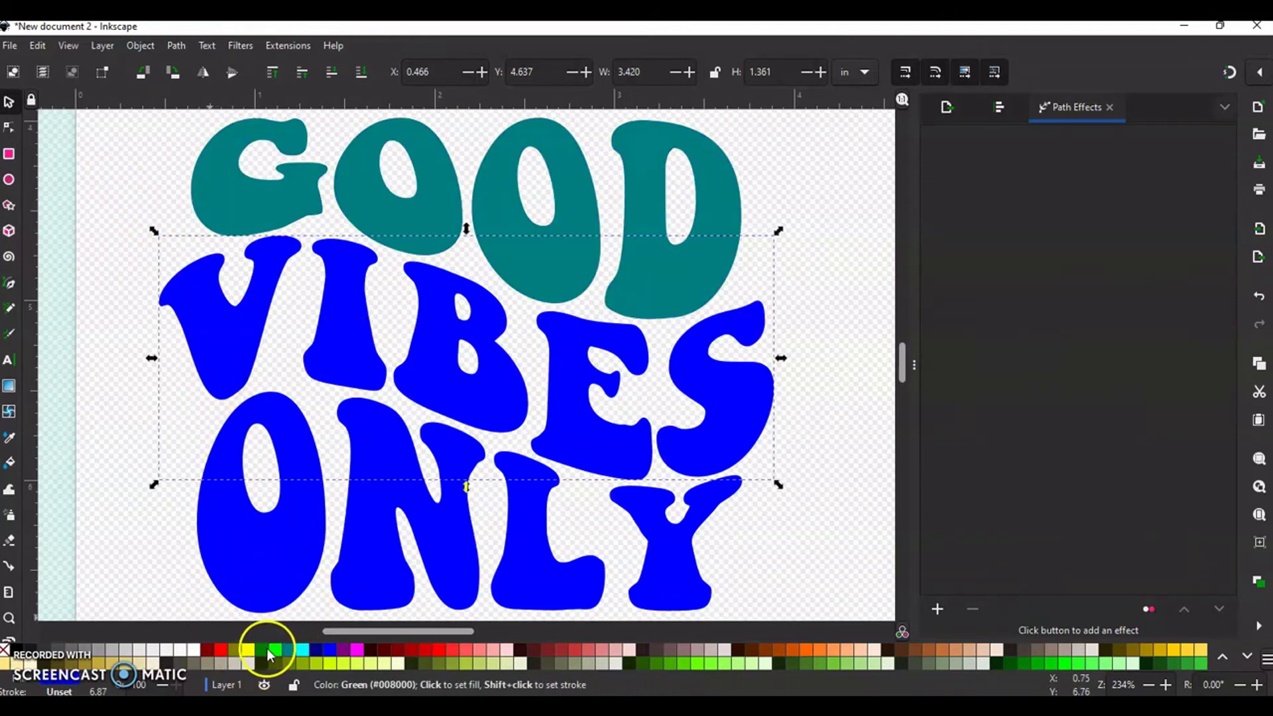
pyautogui.click(263, 650)
pyautogui.click(252, 553)
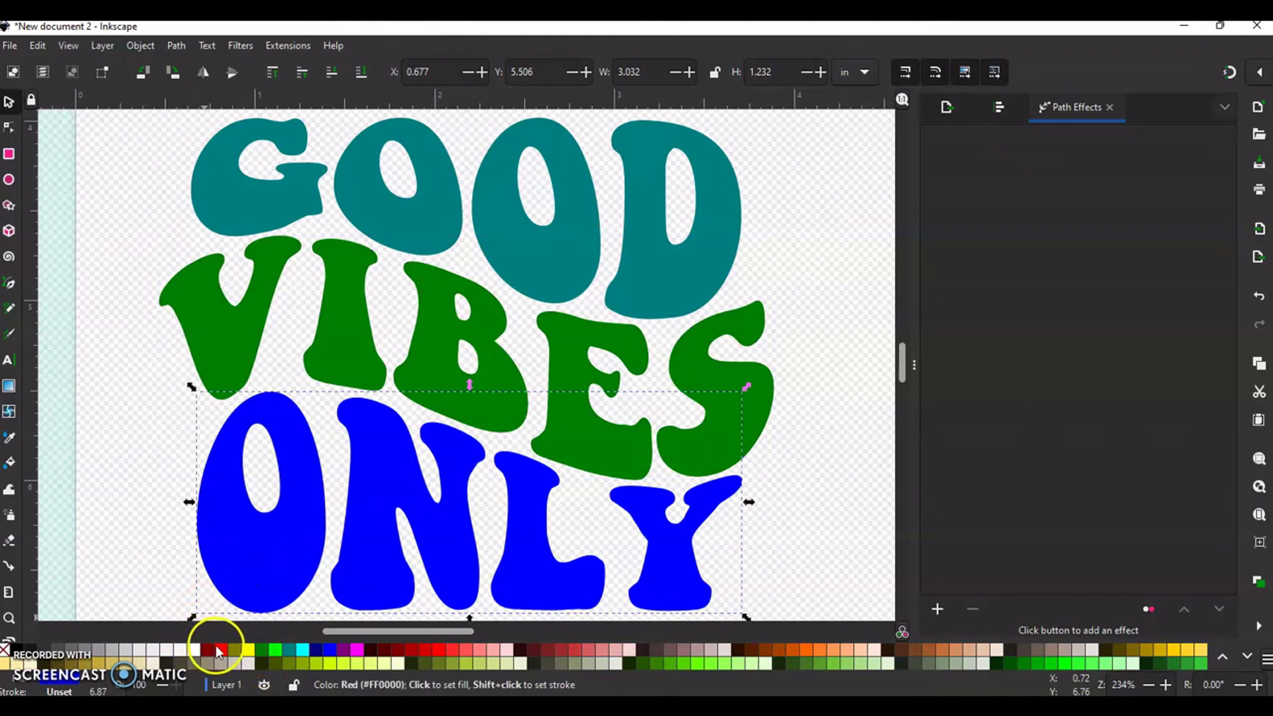
pyautogui.click(191, 651)
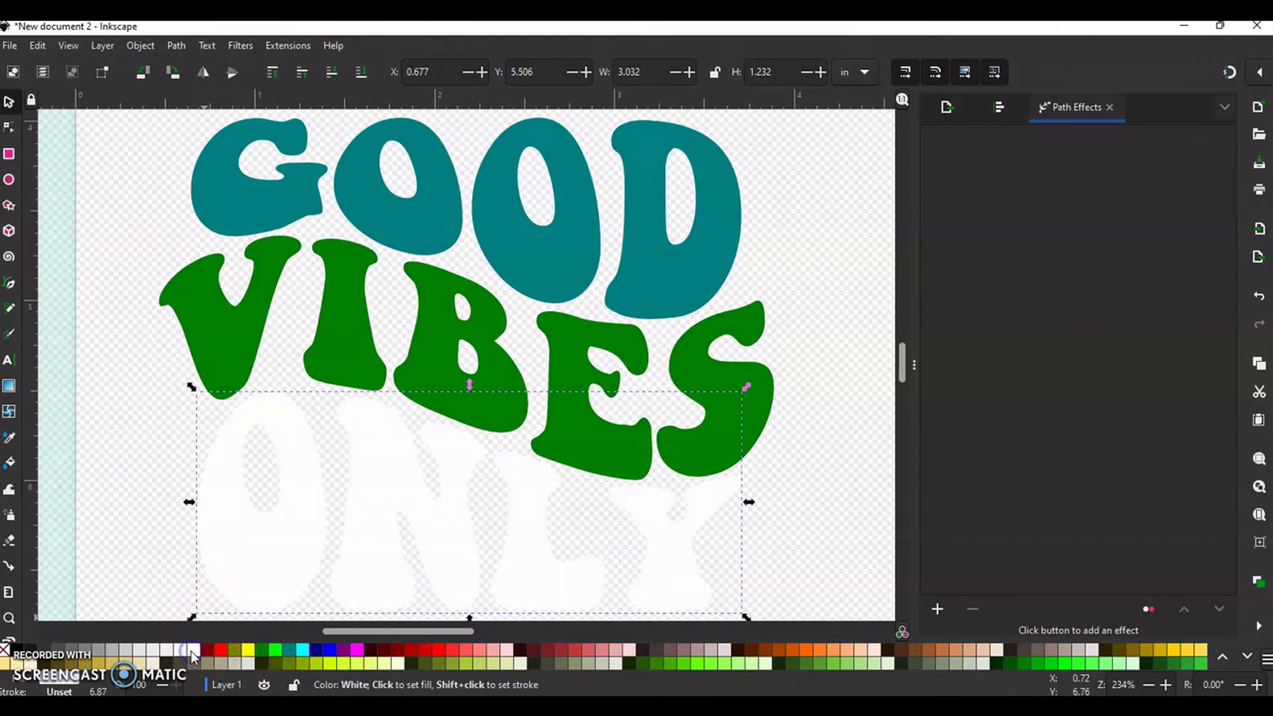
pyautogui.click(300, 652)
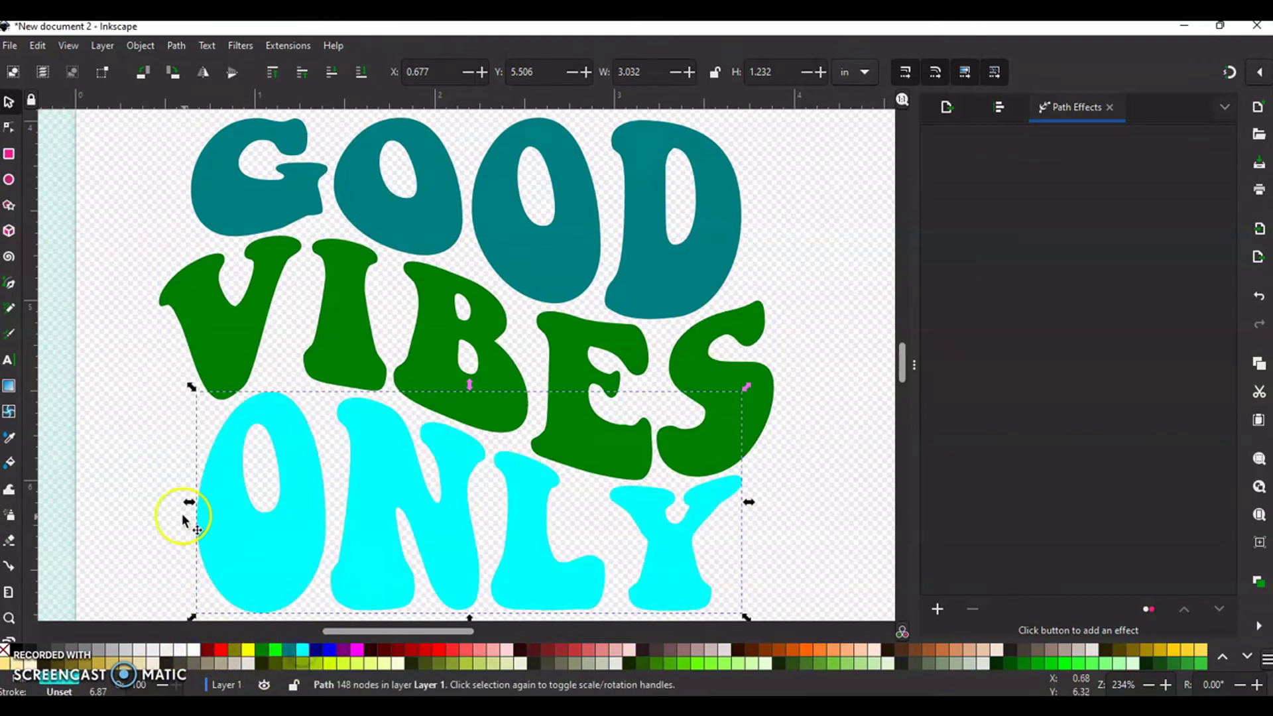
pyautogui.click(155, 467)
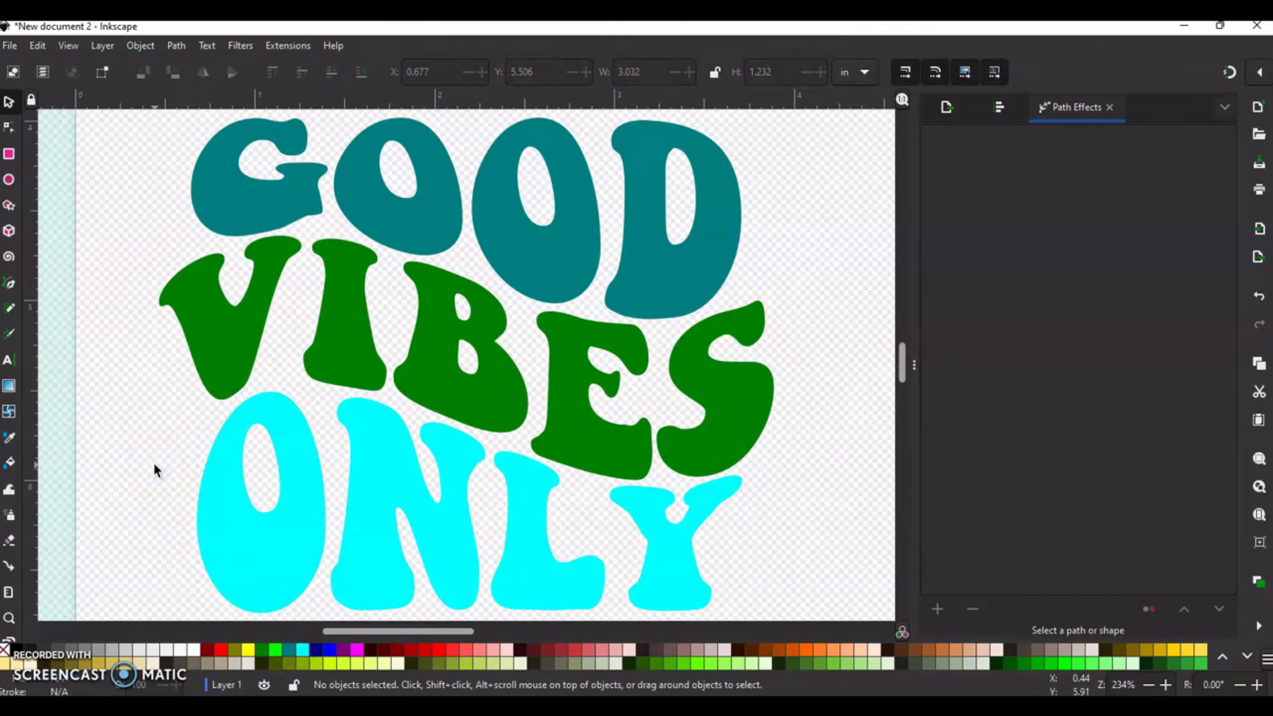
# - Fill GOOD tan #D38D5F, VIBES brown #A05A2C and ONLY dark sage green #7C916F
pyautogui.click(391, 204)
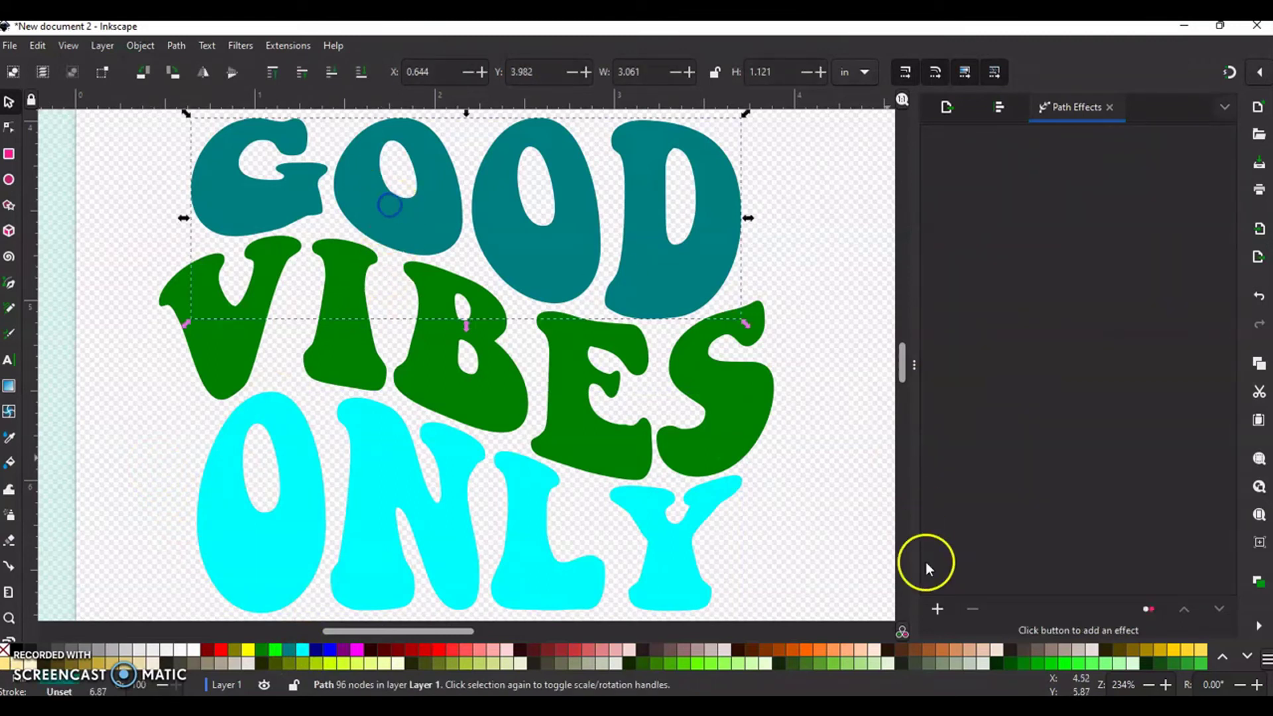
pyautogui.click(957, 649)
pyautogui.click(616, 455)
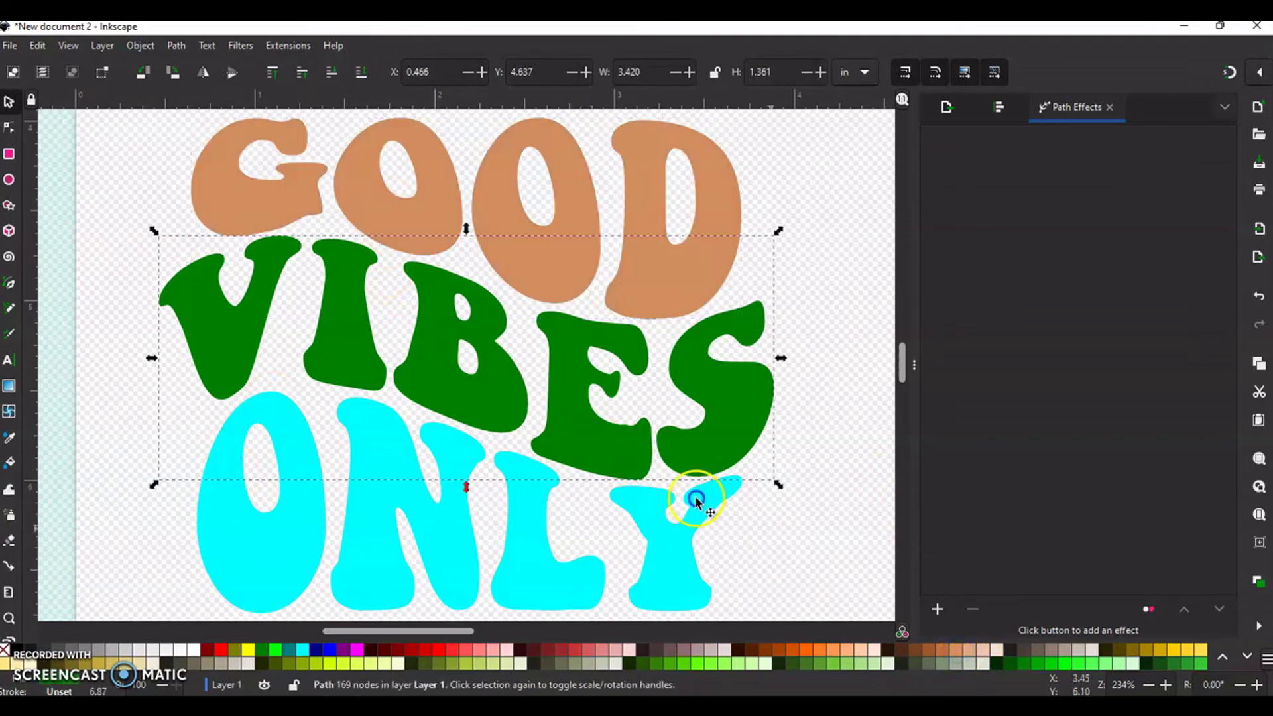
pyautogui.click(929, 651)
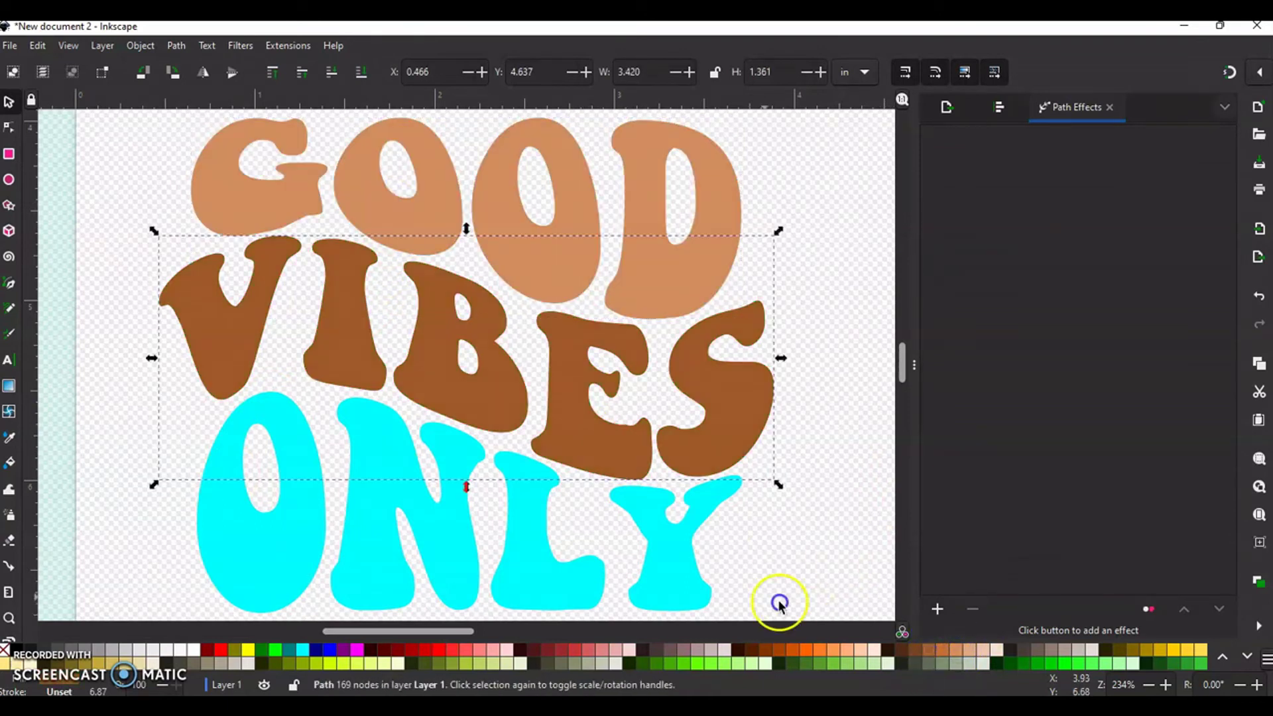
pyautogui.click(679, 568)
pyautogui.click(940, 663)
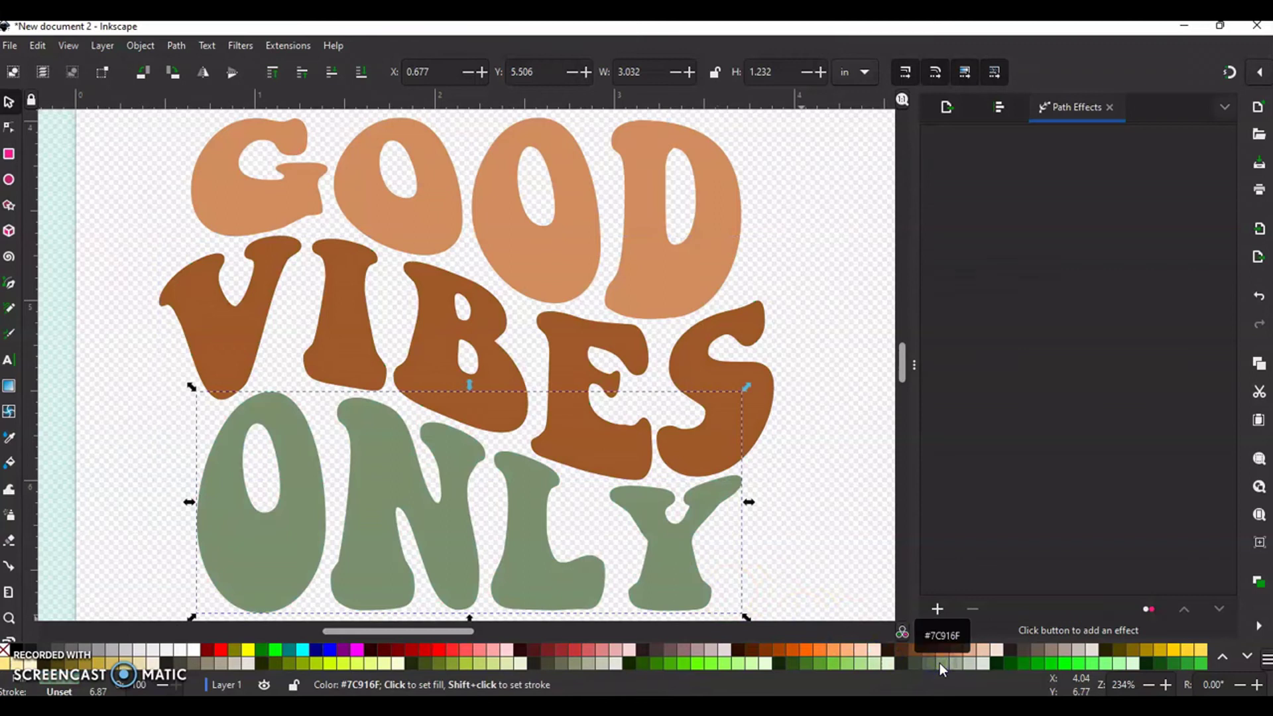
pyautogui.click(932, 663)
pyautogui.click(816, 537)
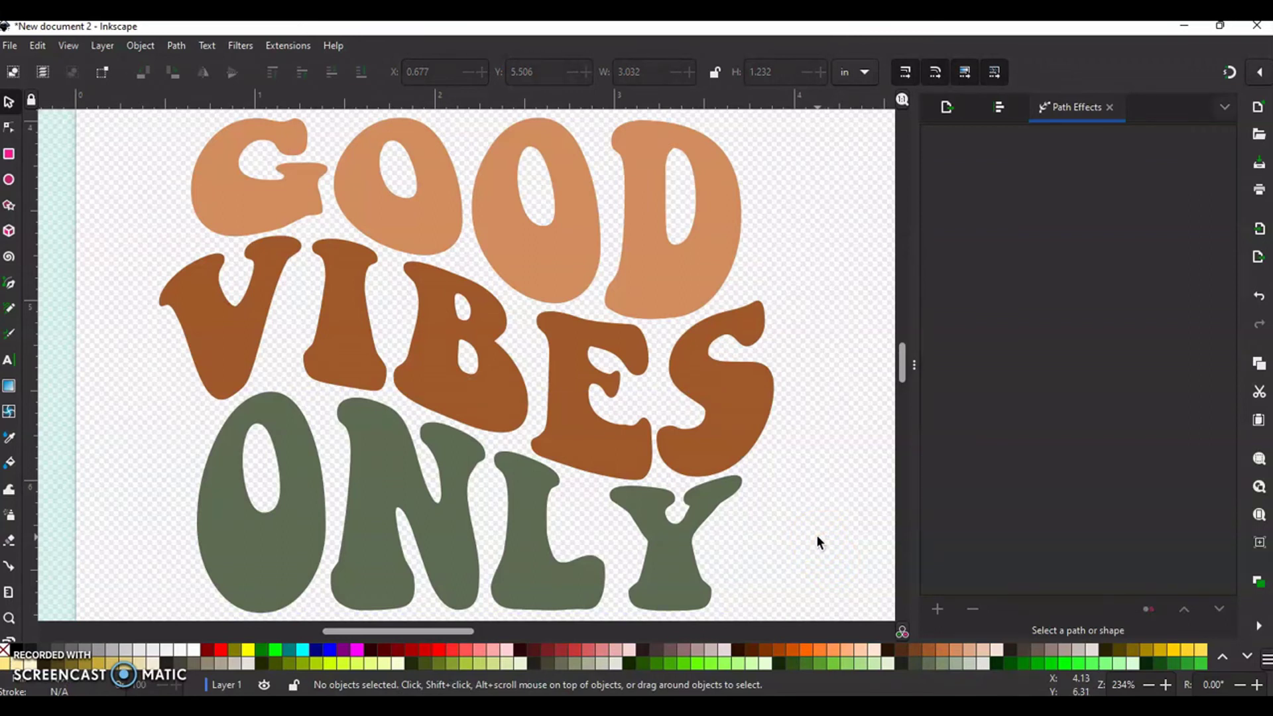
# - Group GOOD, VIBES and ONLY, and view the full-page 816 × 1056 px PNG export settings
pyautogui.click(520, 214)
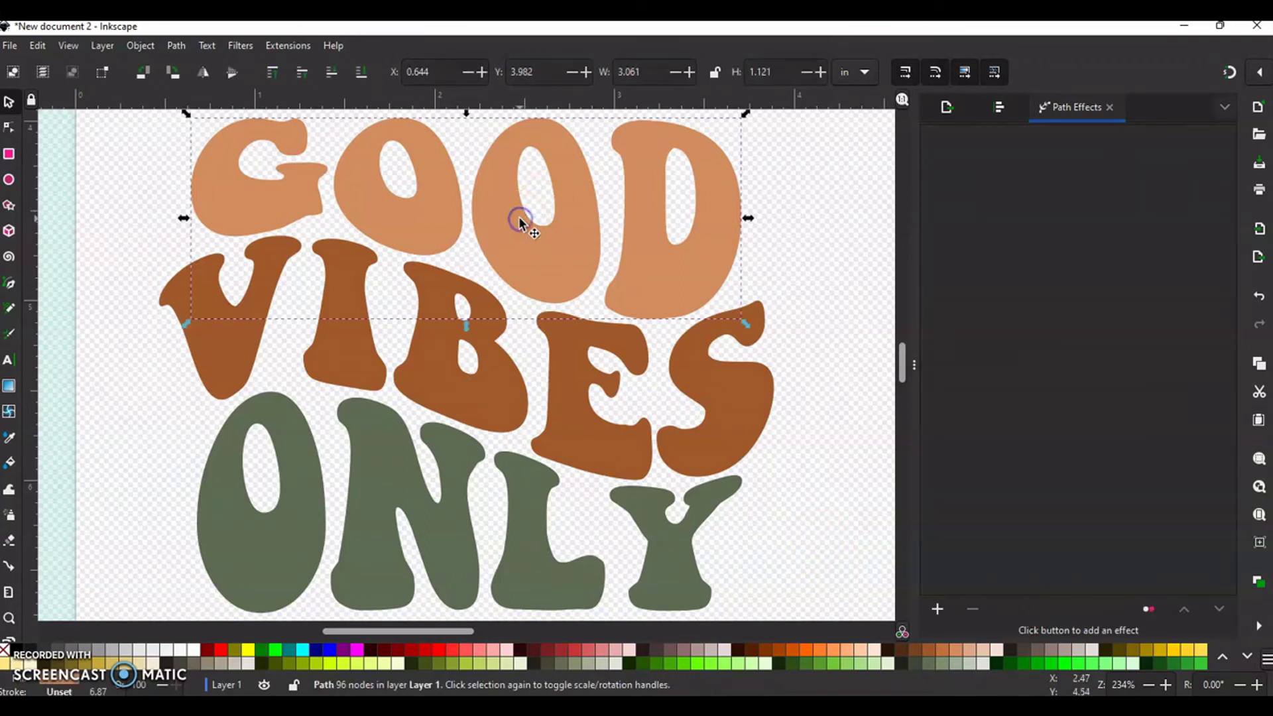
pyautogui.keyDown('shift'); pyautogui.click(455, 358); pyautogui.keyUp('shift')
pyautogui.keyDown('shift'); pyautogui.click(420, 468); pyautogui.keyUp('shift')
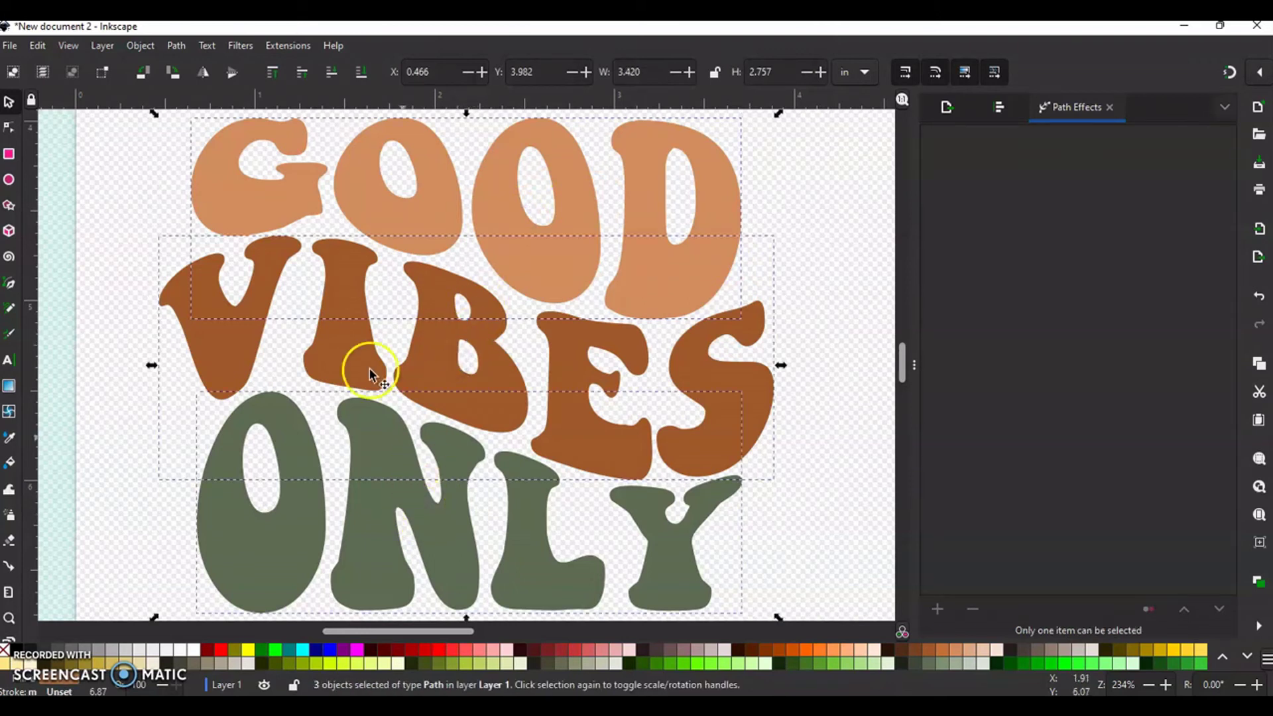
pyautogui.click(173, 46)
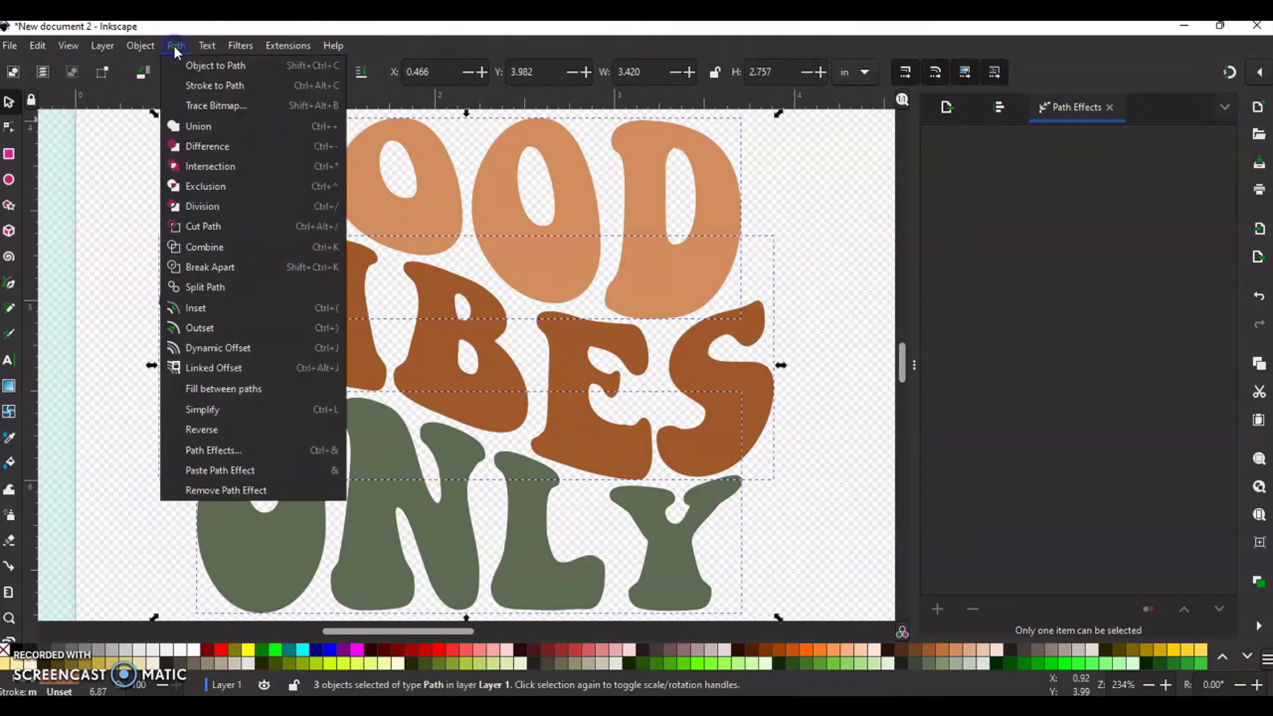
pyautogui.moveTo(149, 45)
pyautogui.click(191, 187)
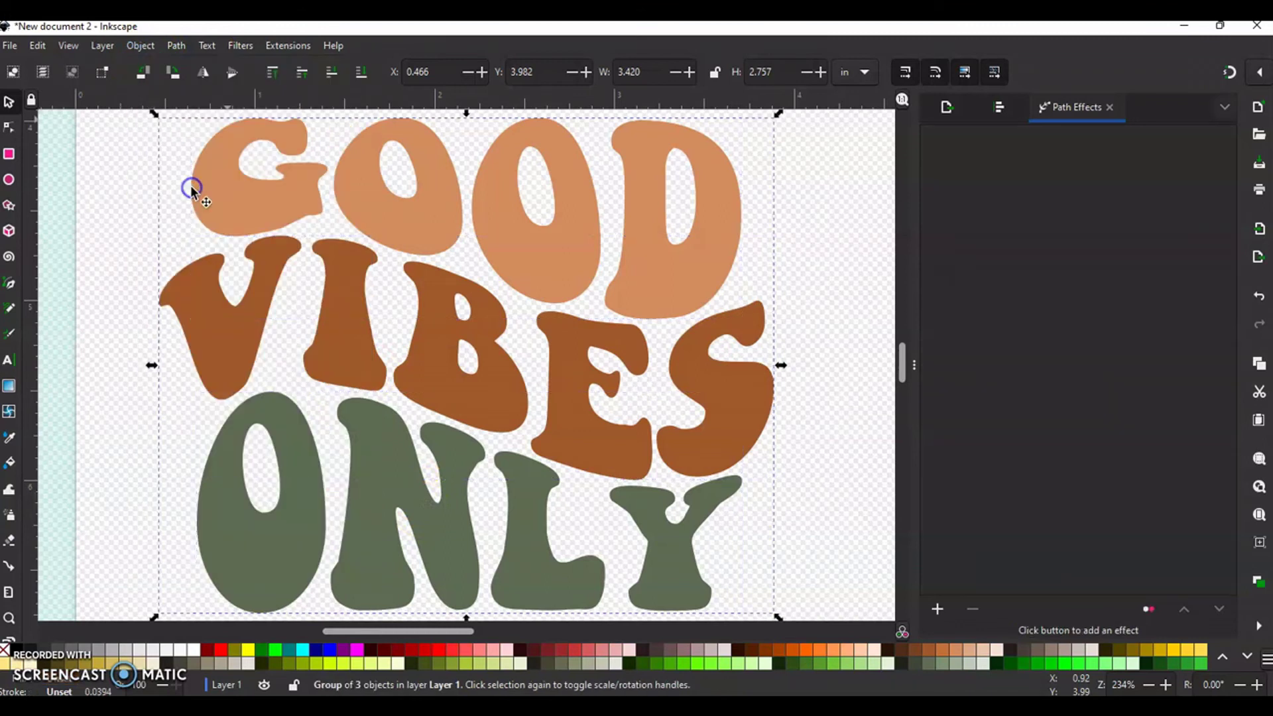
pyautogui.click(946, 109)
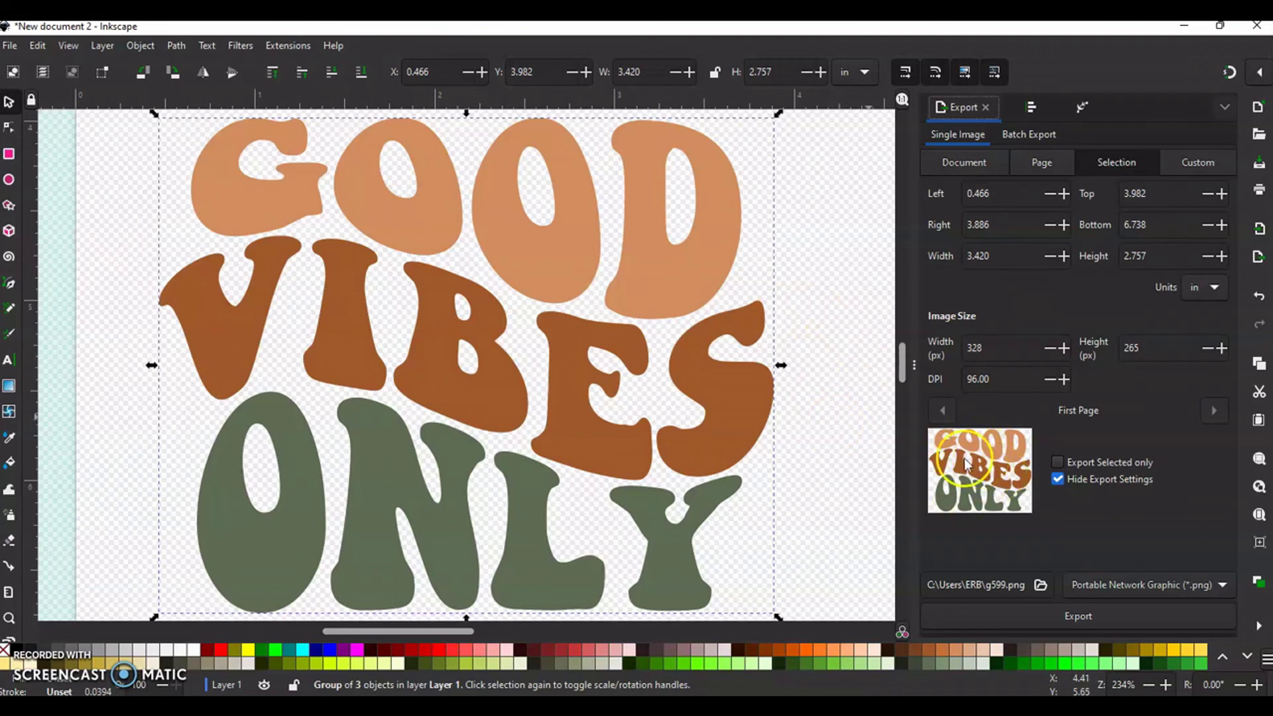
pyautogui.click(834, 449)
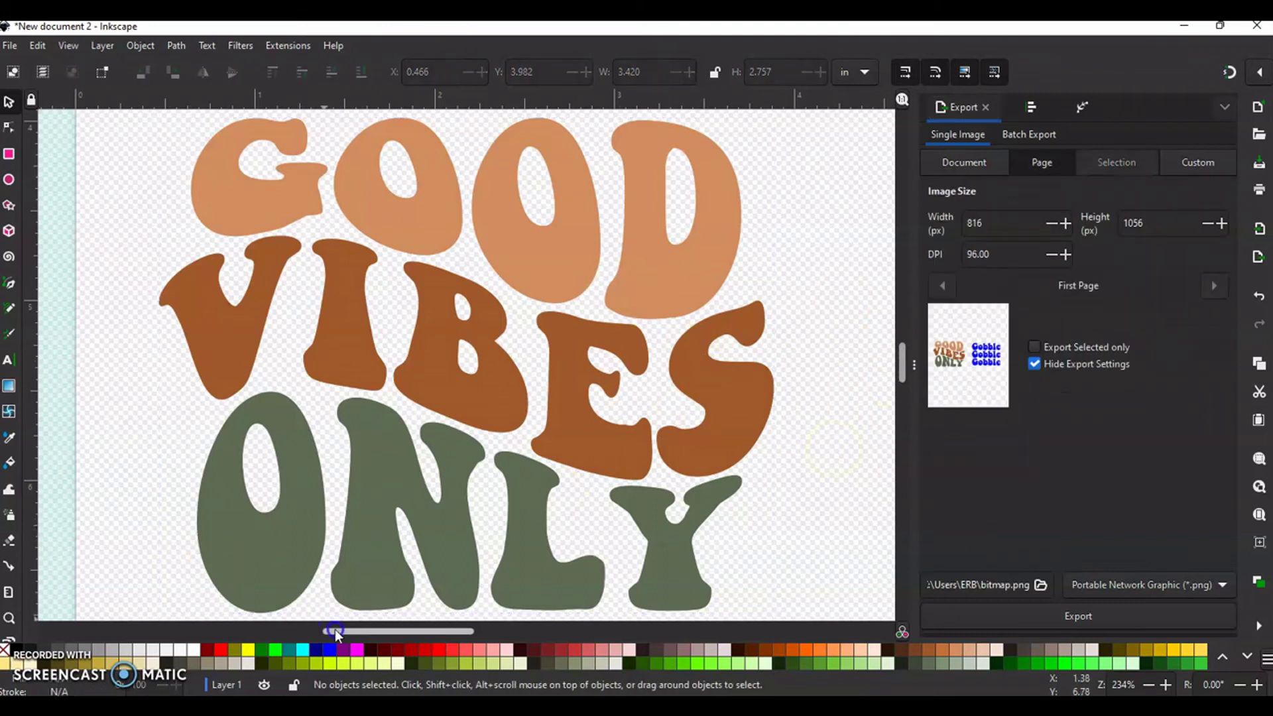
# - Nudge the top Gobble line down slightly
pyautogui.moveTo(335, 629); pyautogui.dragTo(467, 641)
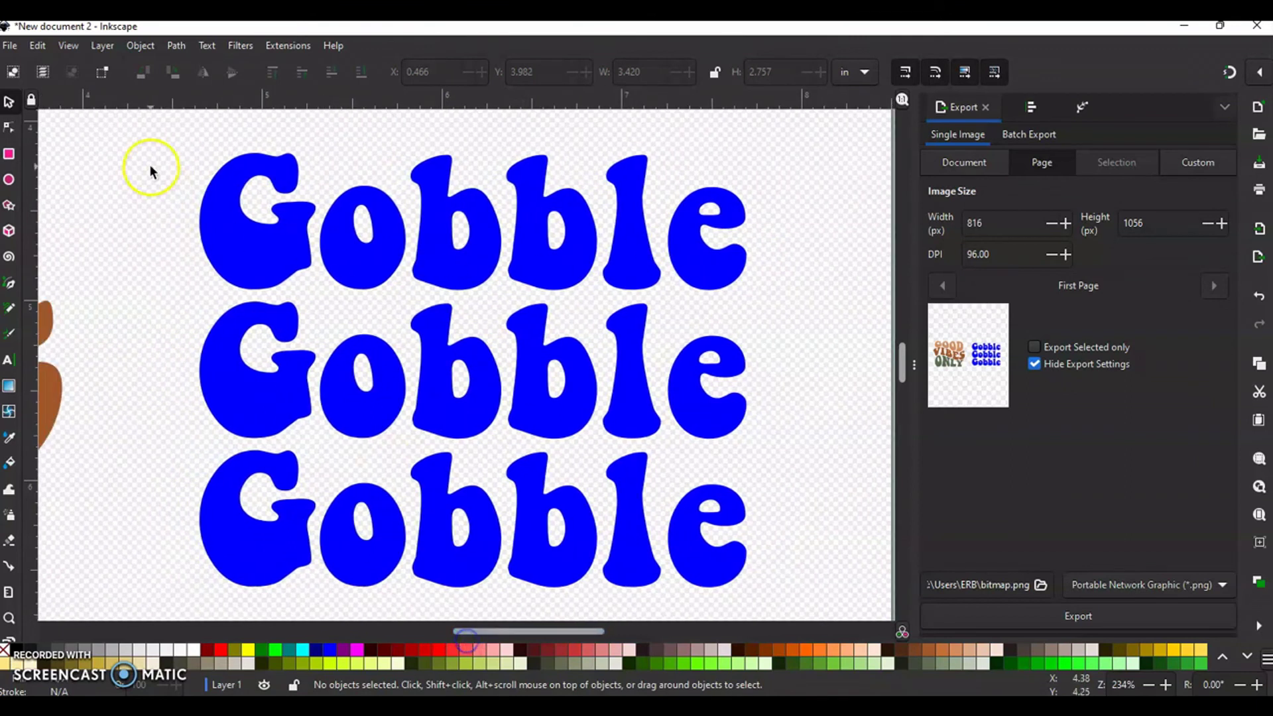
pyautogui.click(213, 206)
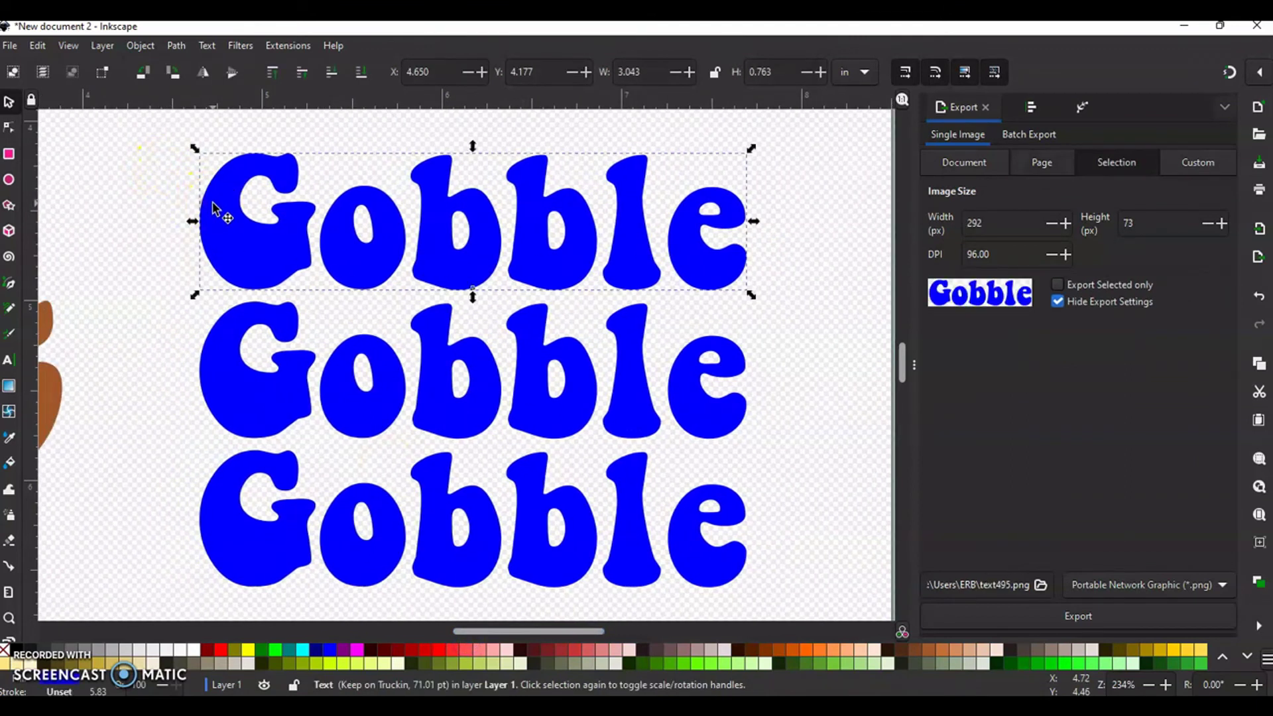
pyautogui.keyDown('shift'); pyautogui.click(199, 402); pyautogui.keyUp('shift')
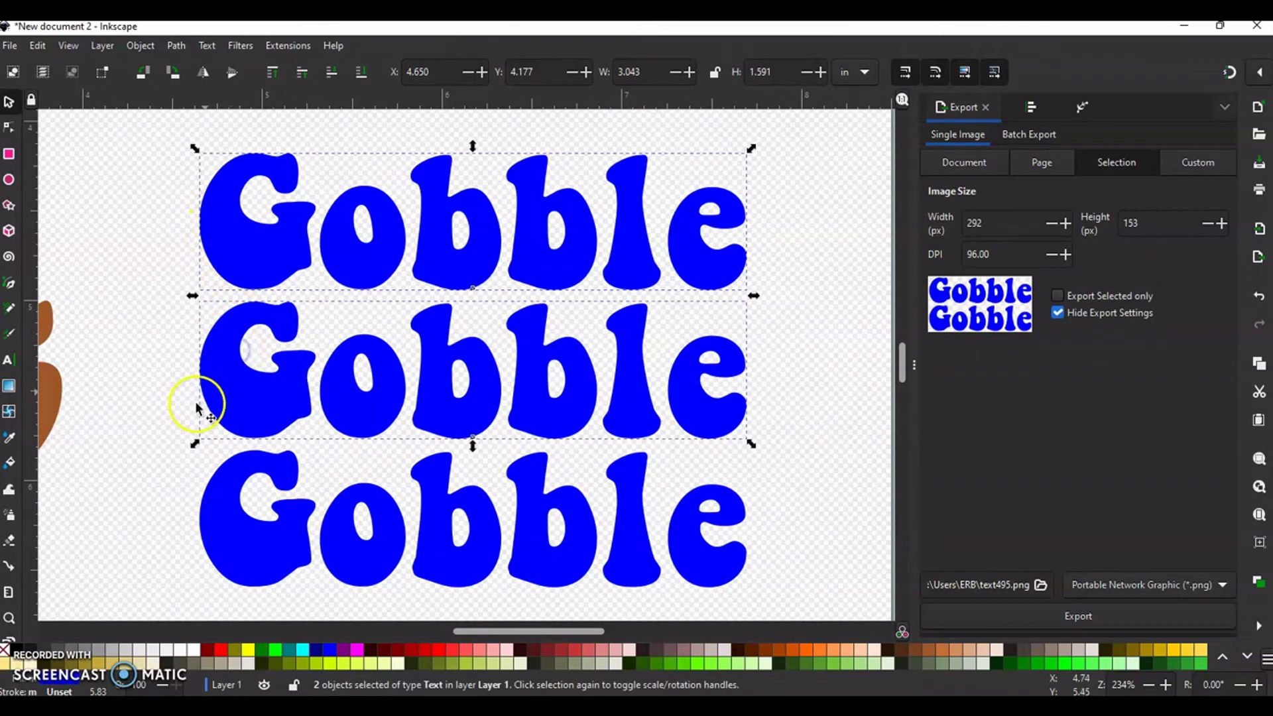
pyautogui.keyDown('shift'); pyautogui.click(242, 516); pyautogui.keyUp('shift')
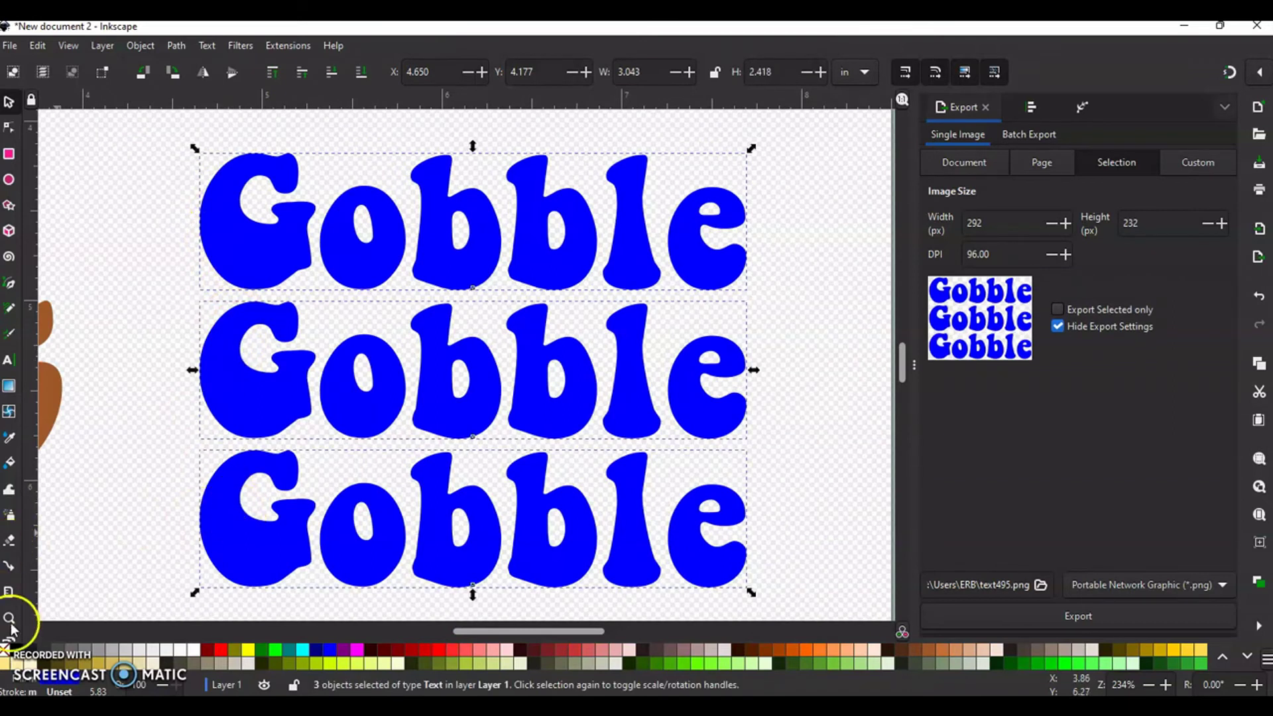
pyautogui.click(123, 525)
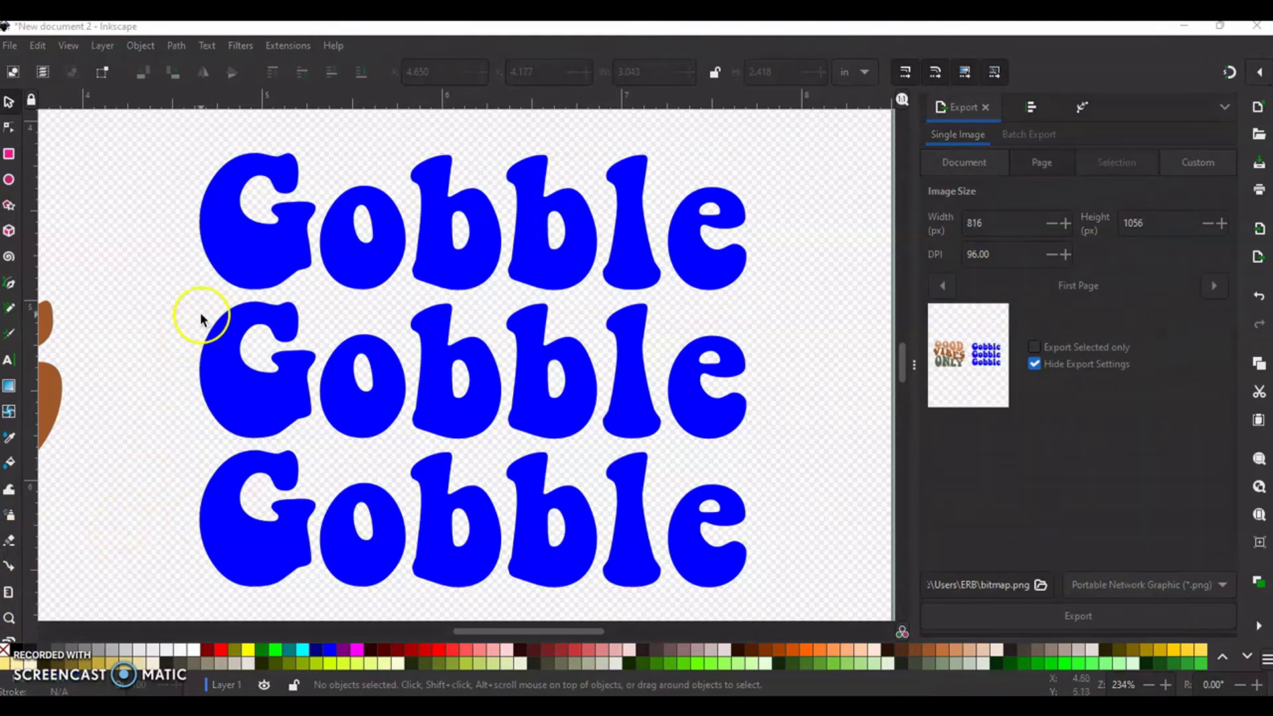
pyautogui.click(352, 364)
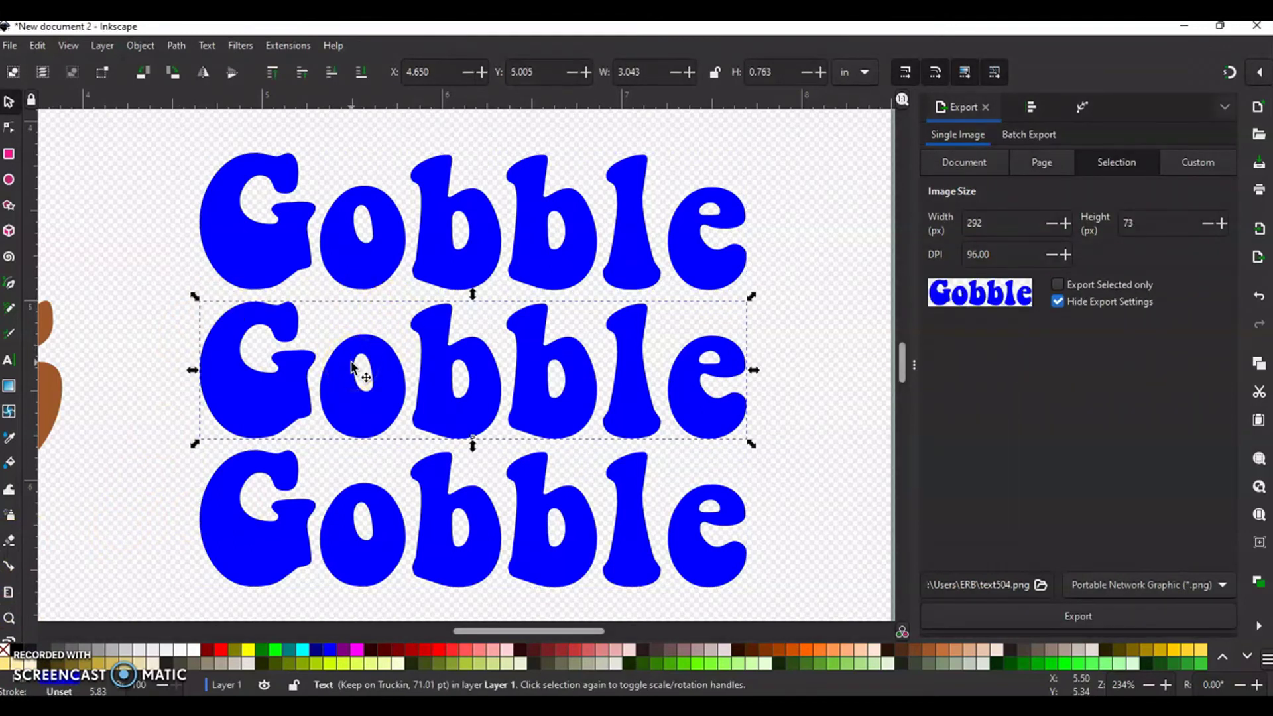
pyautogui.click(358, 263)
pyautogui.press('Down')
pyautogui.press('Down')
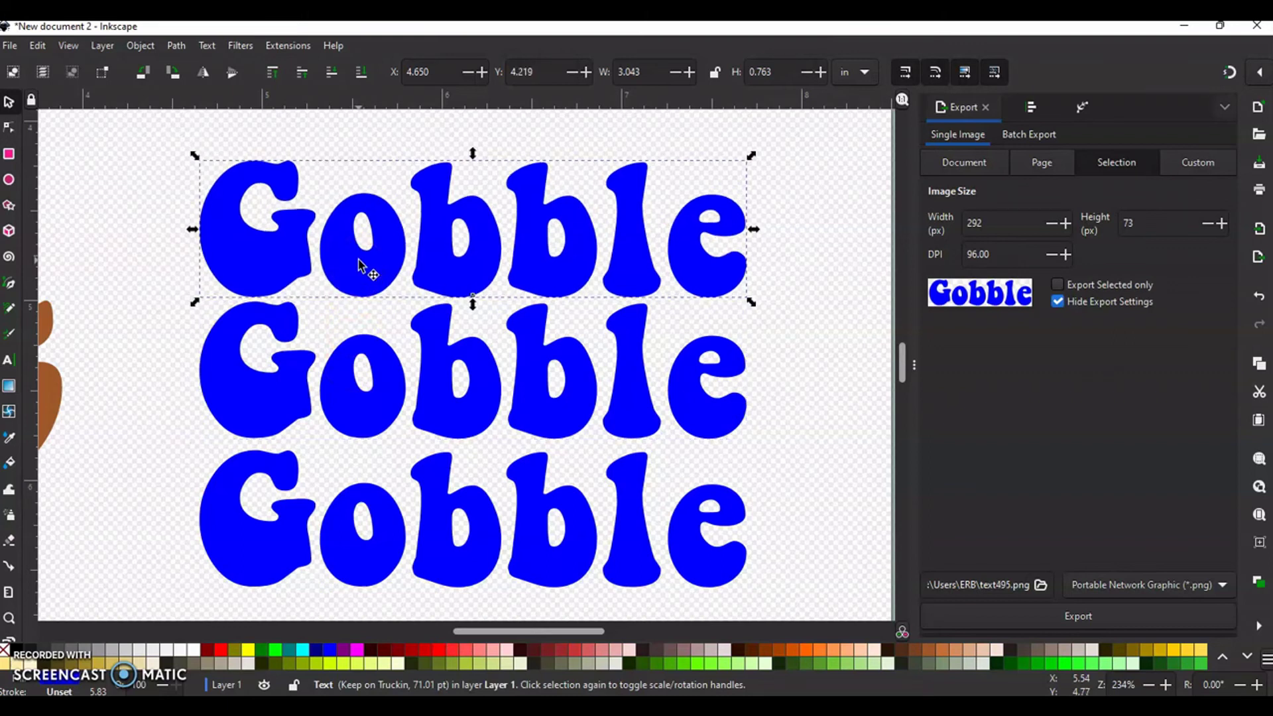
# - Select all three Gobble lines and make their vertical gaps equal in Align and Distribute
pyautogui.click(219, 489)
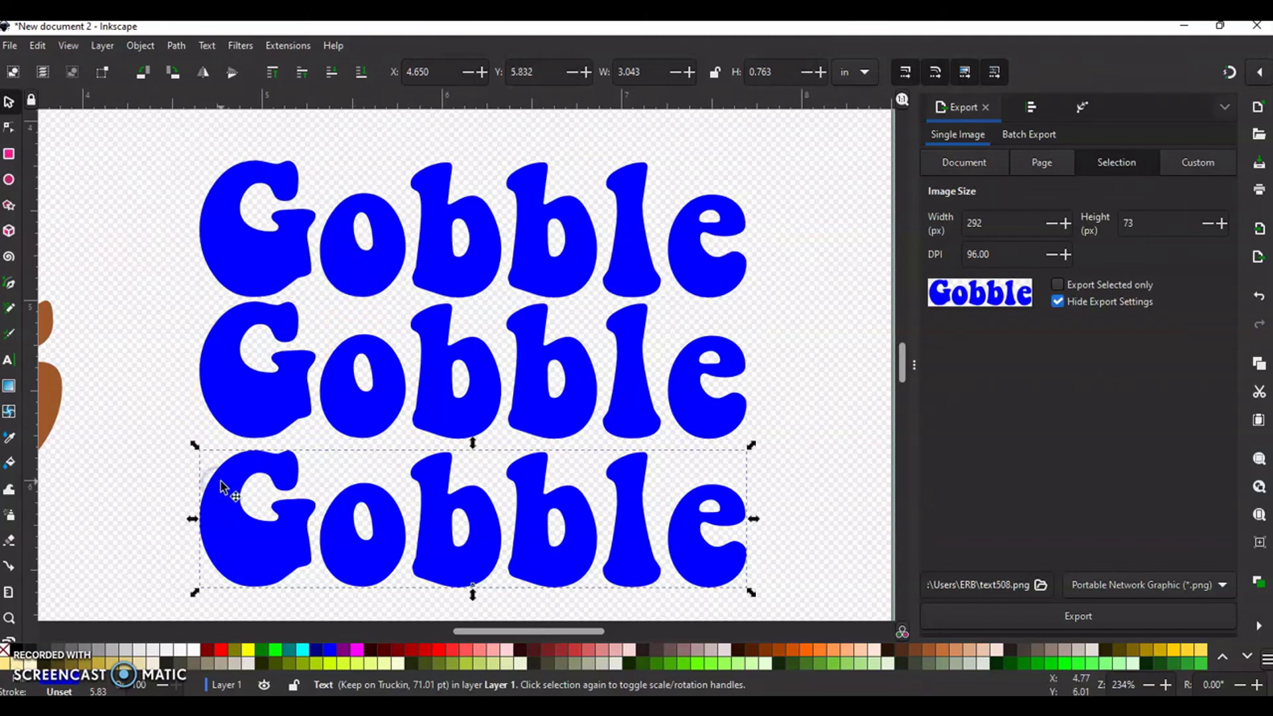
pyautogui.keyDown('shift'); pyautogui.click(268, 384); pyautogui.keyUp('shift')
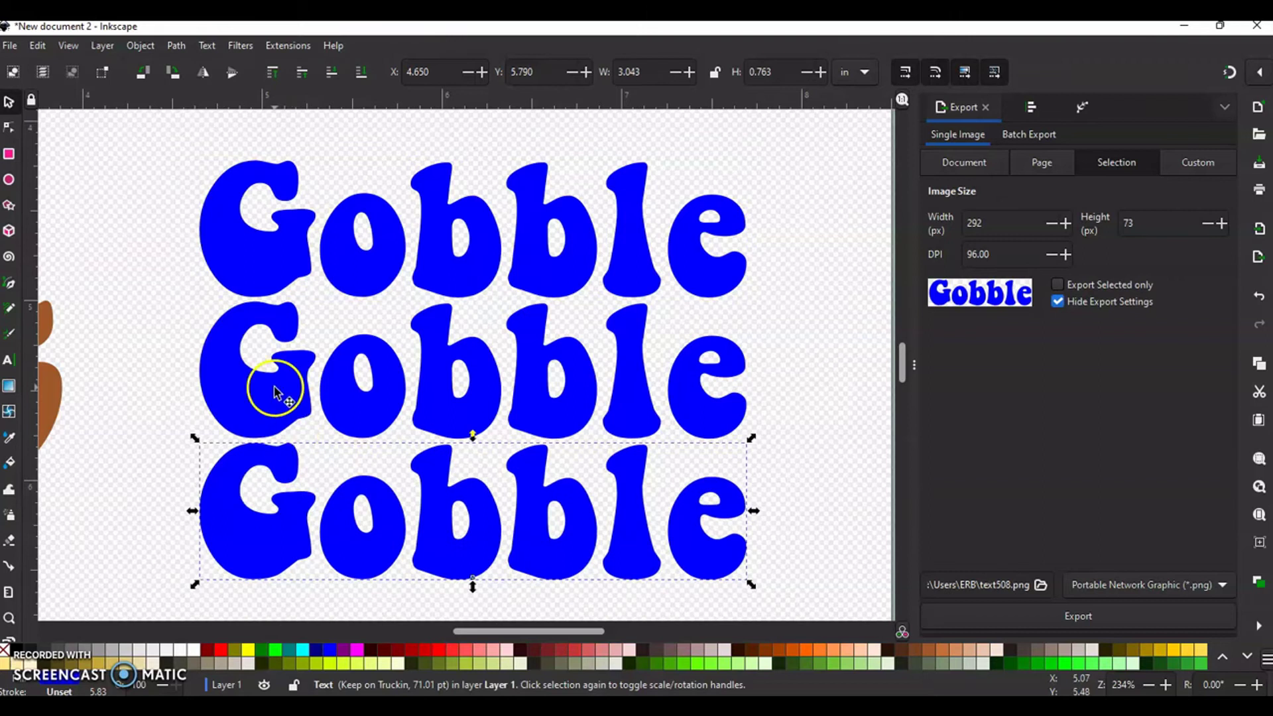
pyautogui.keyDown('shift'); pyautogui.click(259, 268); pyautogui.keyUp('shift')
pyautogui.click(1033, 107)
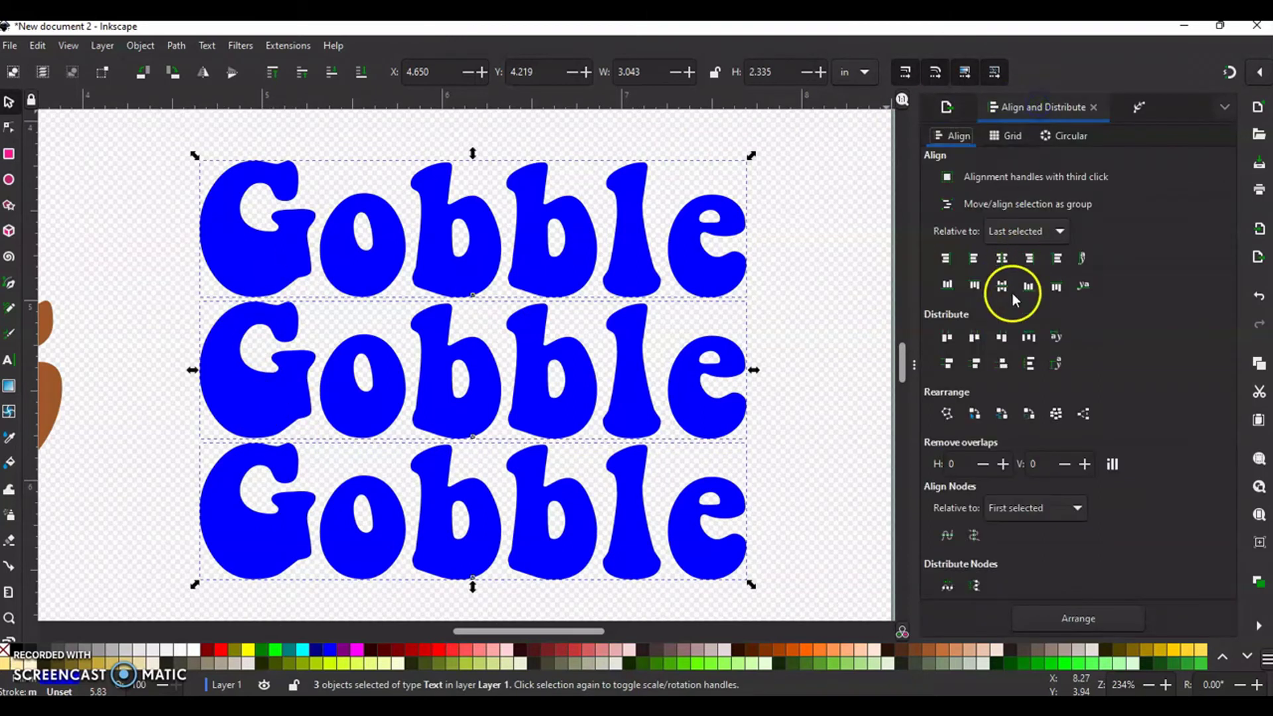
pyautogui.click(1030, 364)
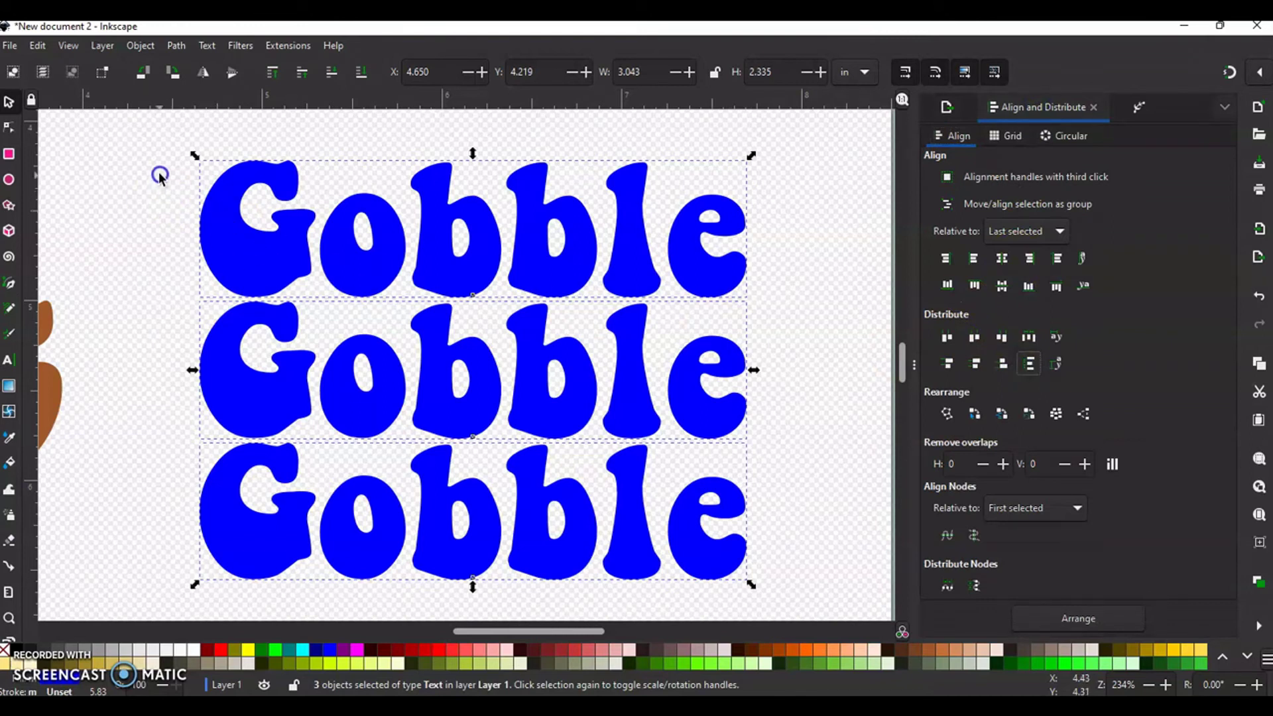
# - Convert the Gobble text to paths, ungroup it, and union the letters into one 487-node path
pyautogui.click(177, 45)
pyautogui.click(187, 71)
pyautogui.click(141, 45)
pyautogui.click(151, 210)
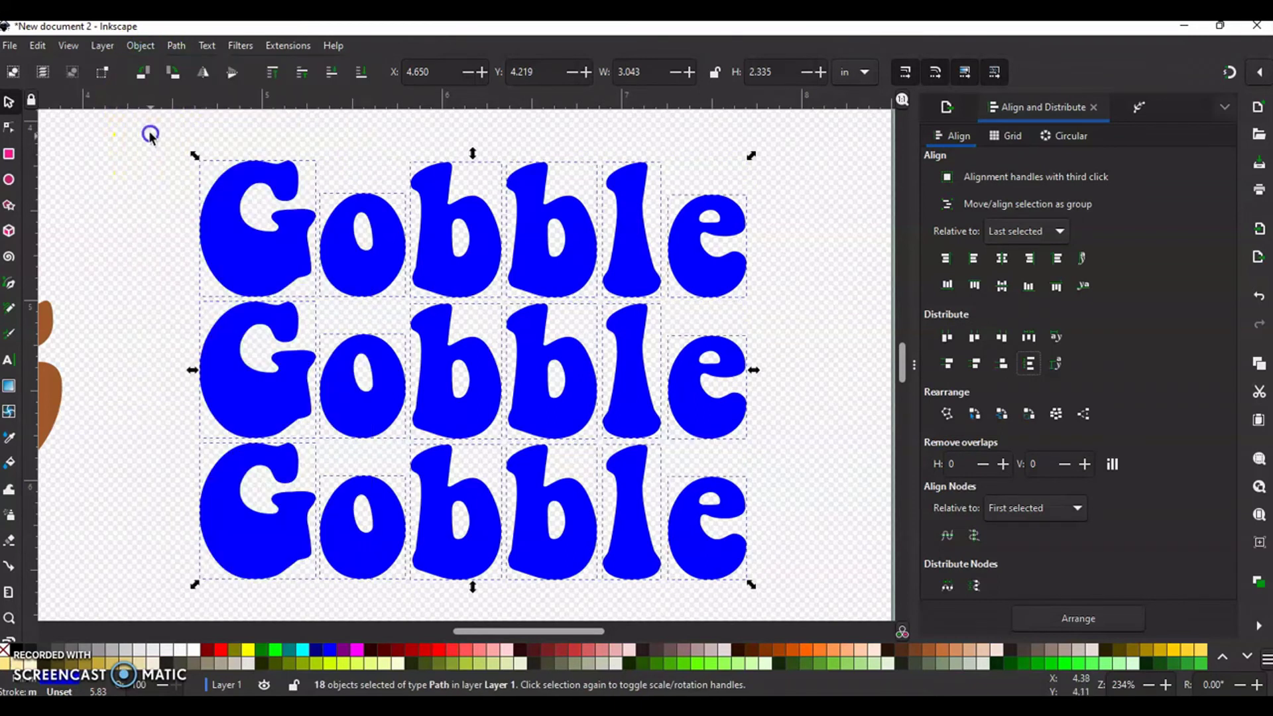
pyautogui.click(176, 46)
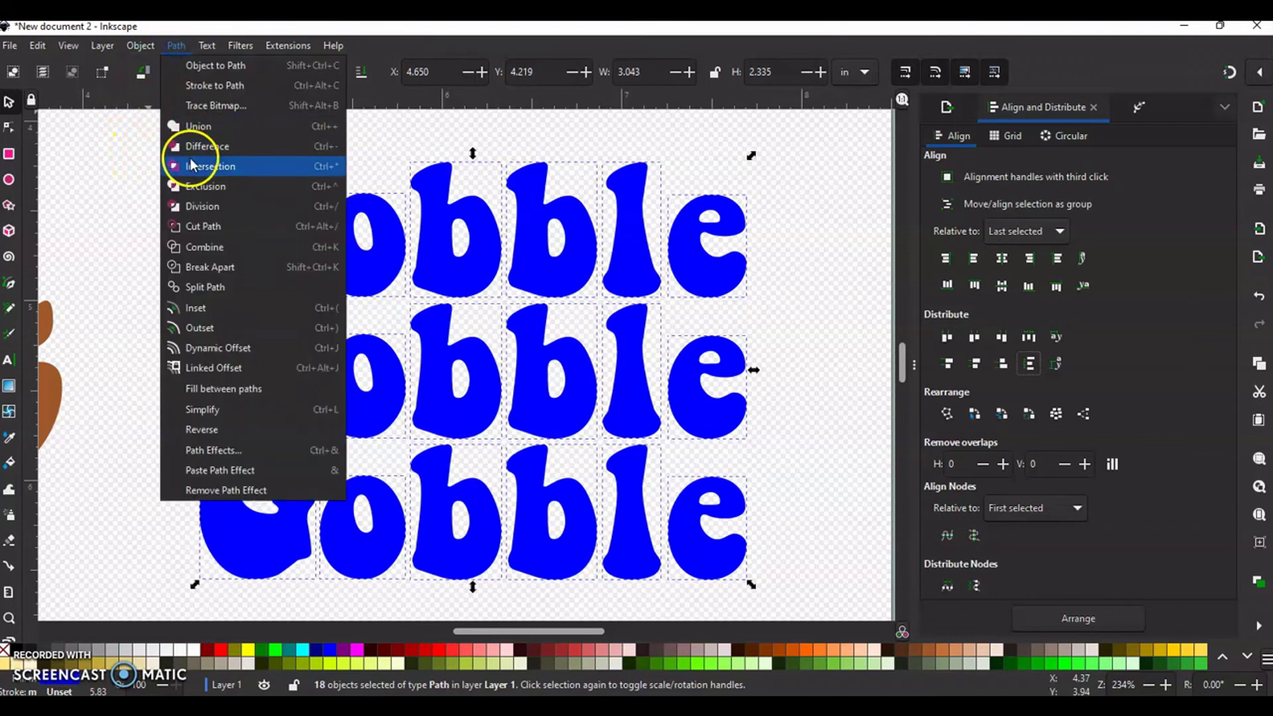
pyautogui.click(190, 127)
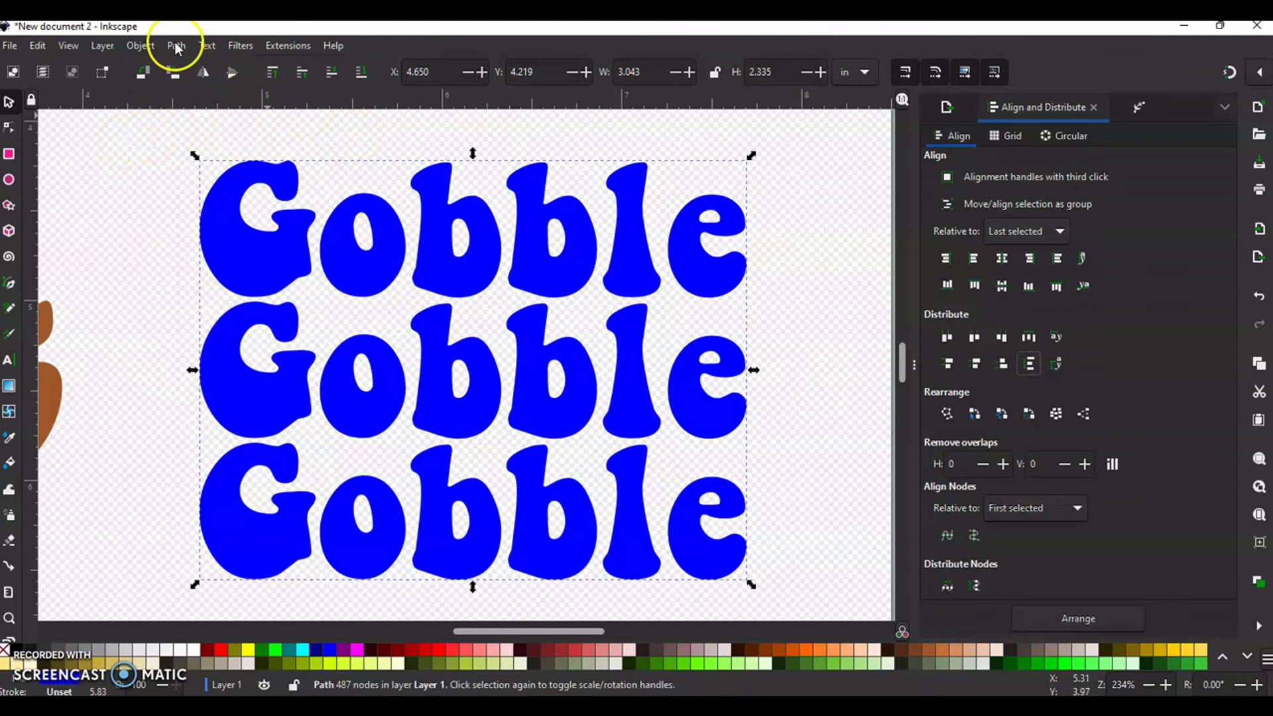
# - Apply the Lattice Deformation 2 path effect to the Gobble path and show its knots
pyautogui.click(1137, 108)
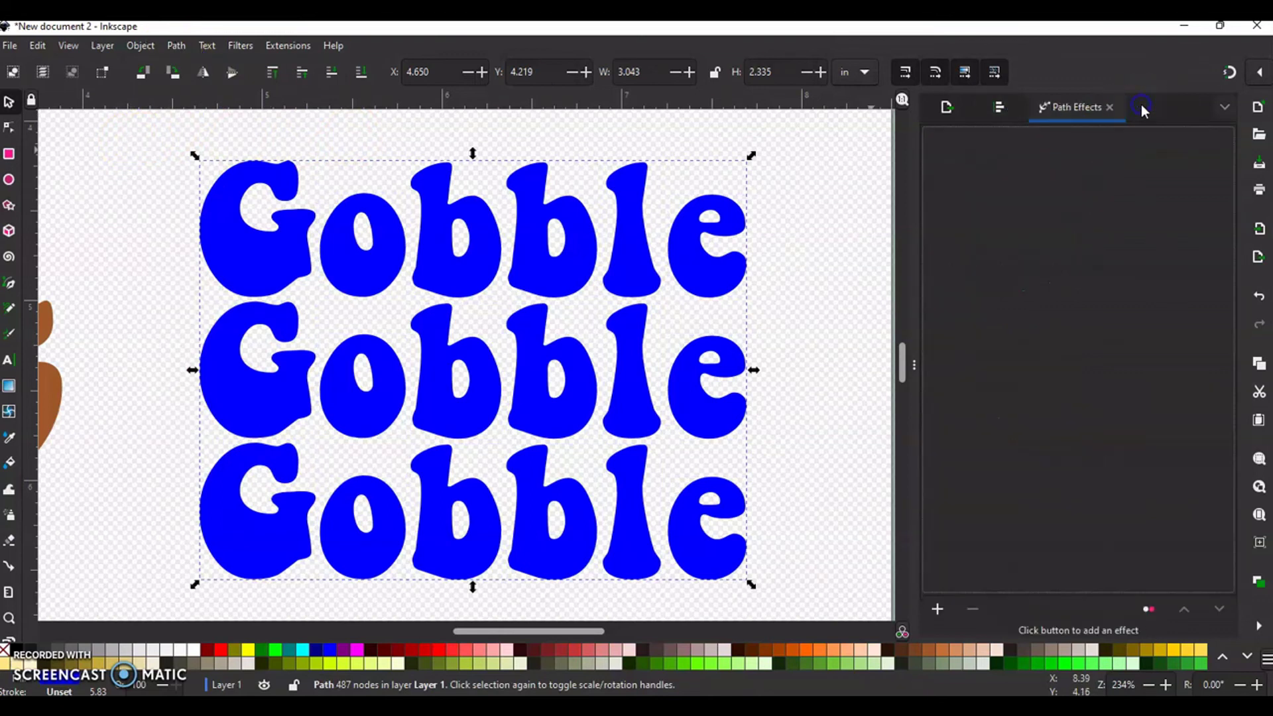
pyautogui.click(939, 608)
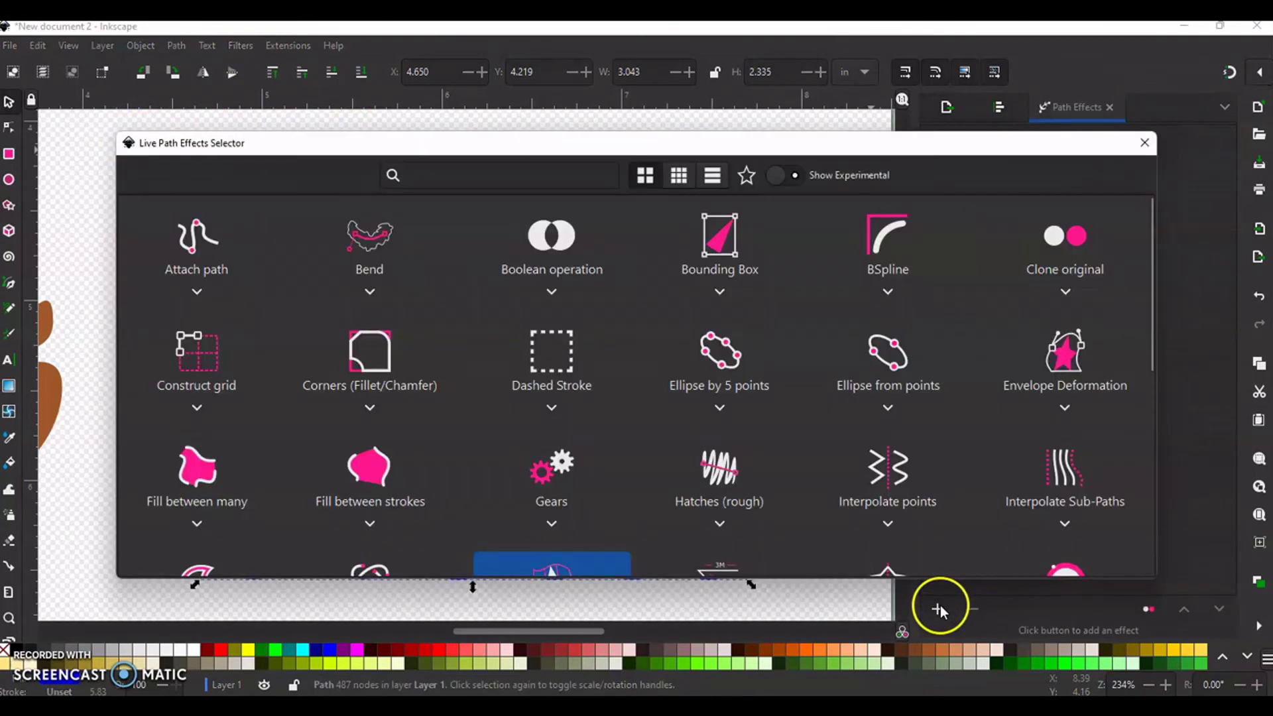
pyautogui.scroll(-3, 616, 493)
pyautogui.click(615, 459)
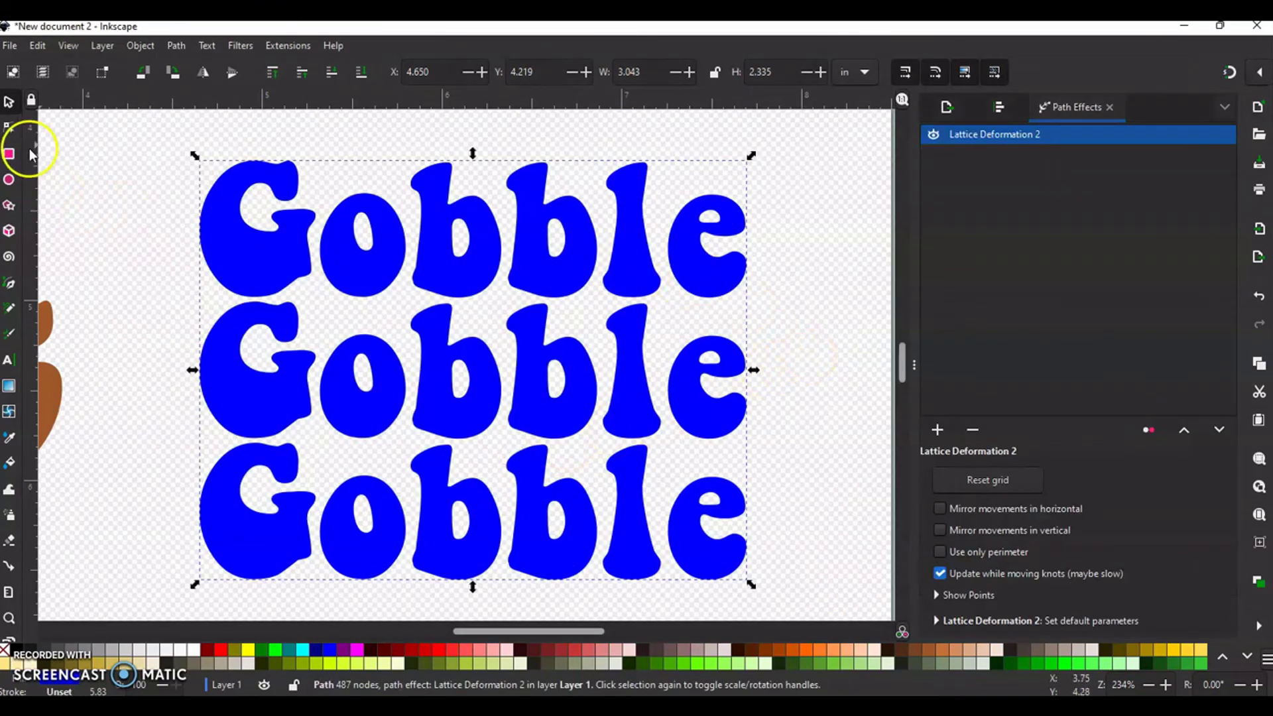
pyautogui.click(10, 129)
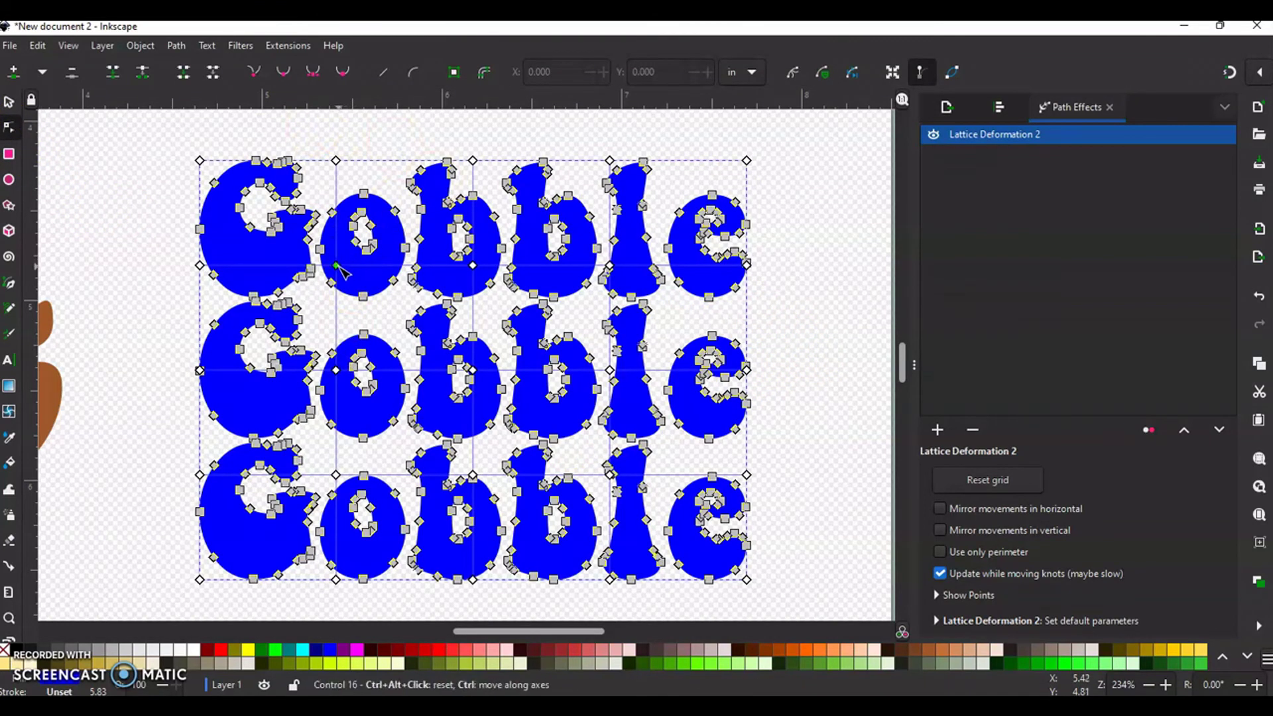
# - Drag the lattice knots up and down to warp the three Gobble rows into wavy, bulging letters
pyautogui.moveTo(336, 265); pyautogui.dragTo(337, 219)
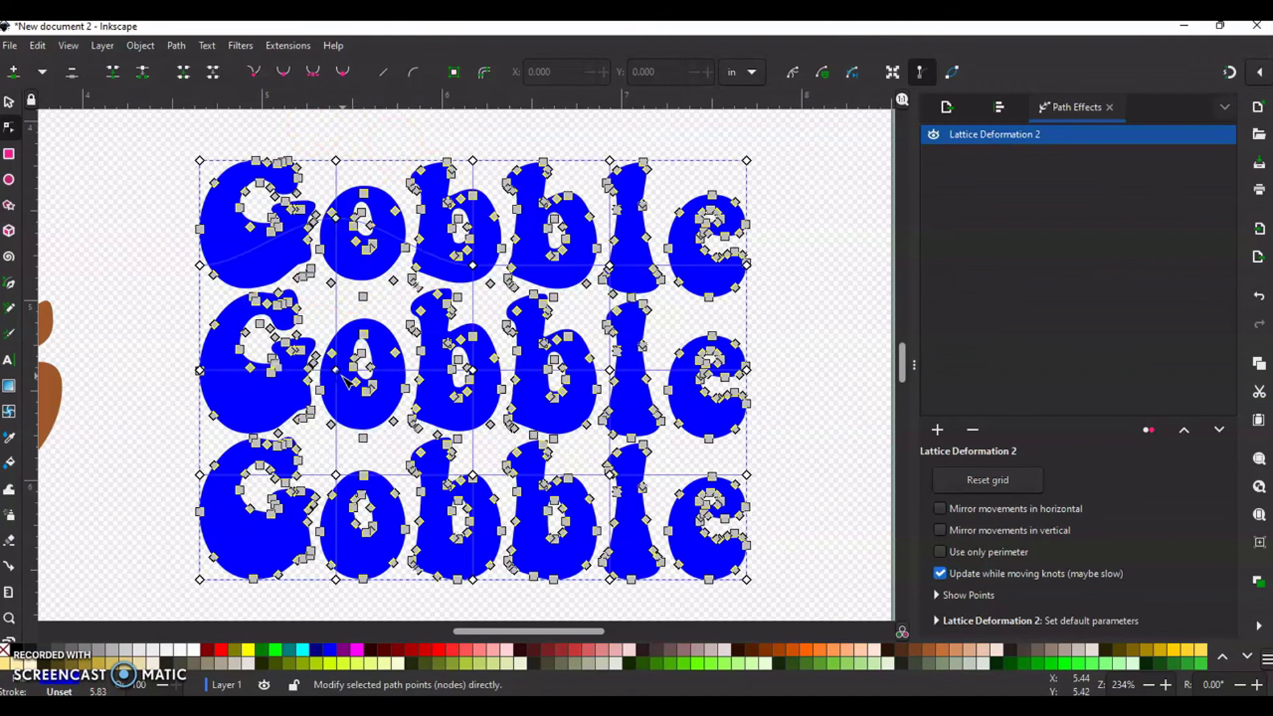
pyautogui.moveTo(338, 373); pyautogui.dragTo(336, 304)
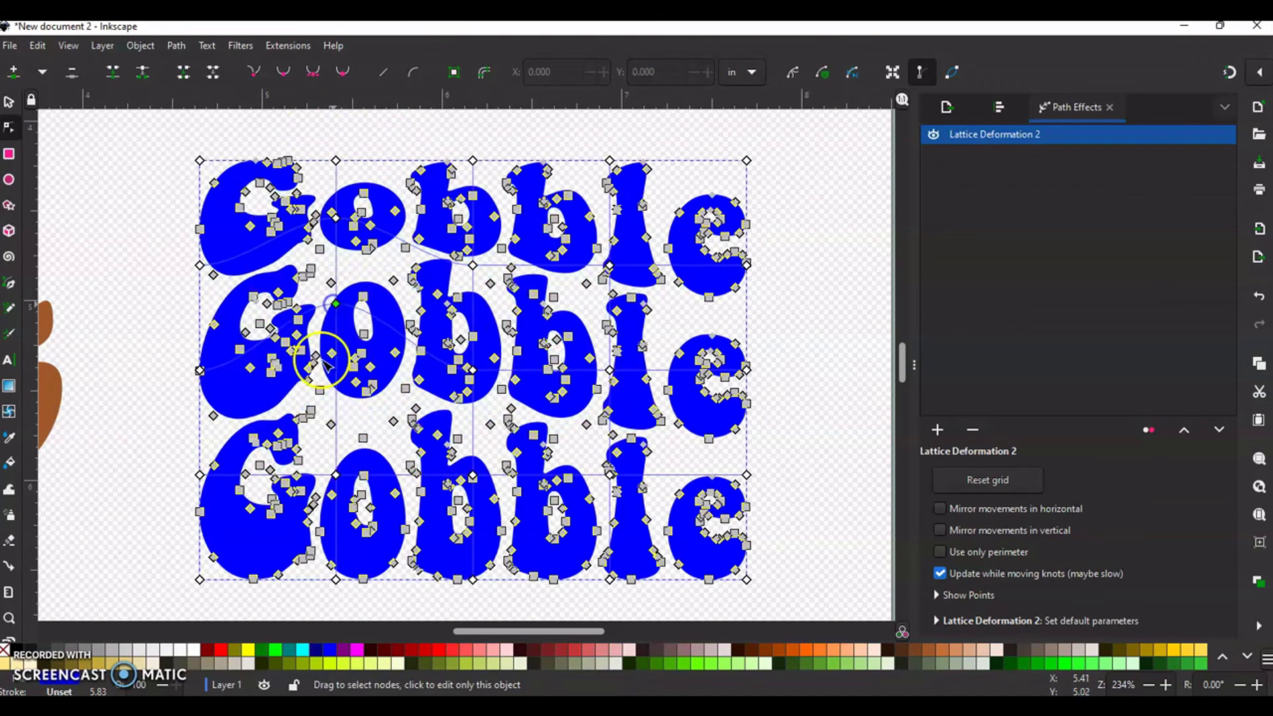
pyautogui.click(338, 476)
pyautogui.moveTo(338, 477); pyautogui.dragTo(336, 397)
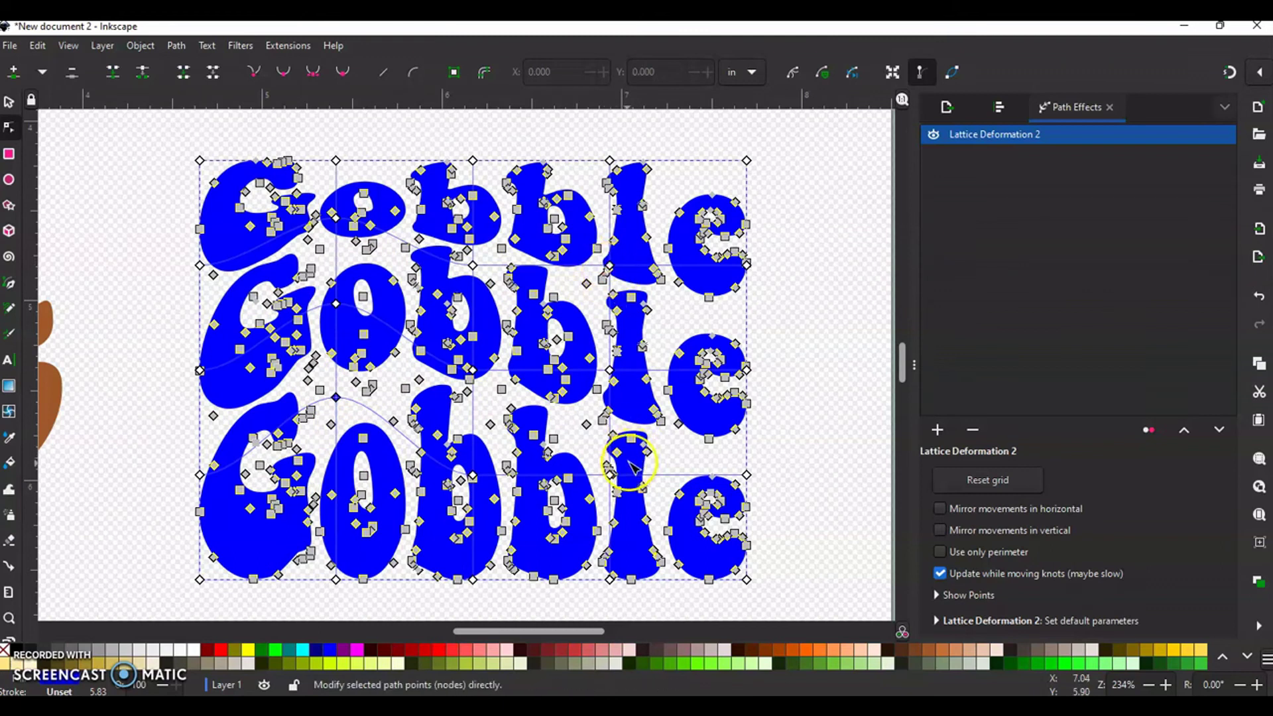
pyautogui.moveTo(611, 476); pyautogui.dragTo(610, 531)
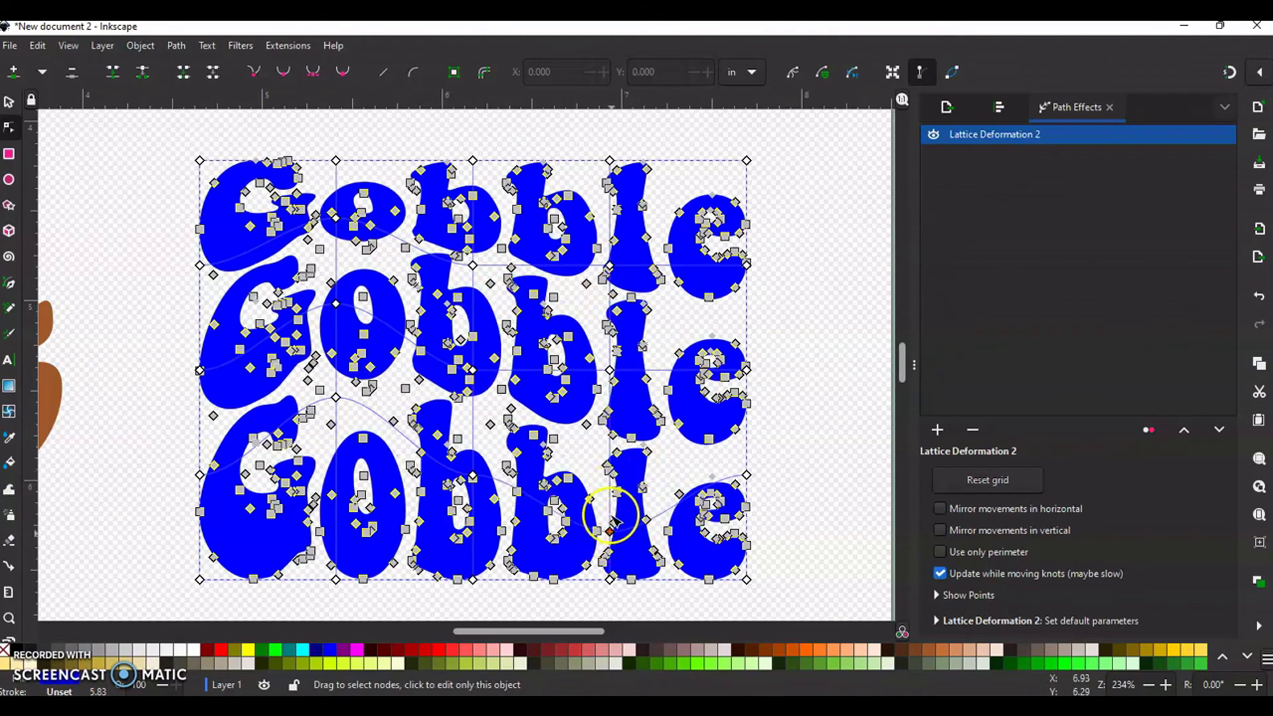
pyautogui.moveTo(610, 371); pyautogui.dragTo(610, 451)
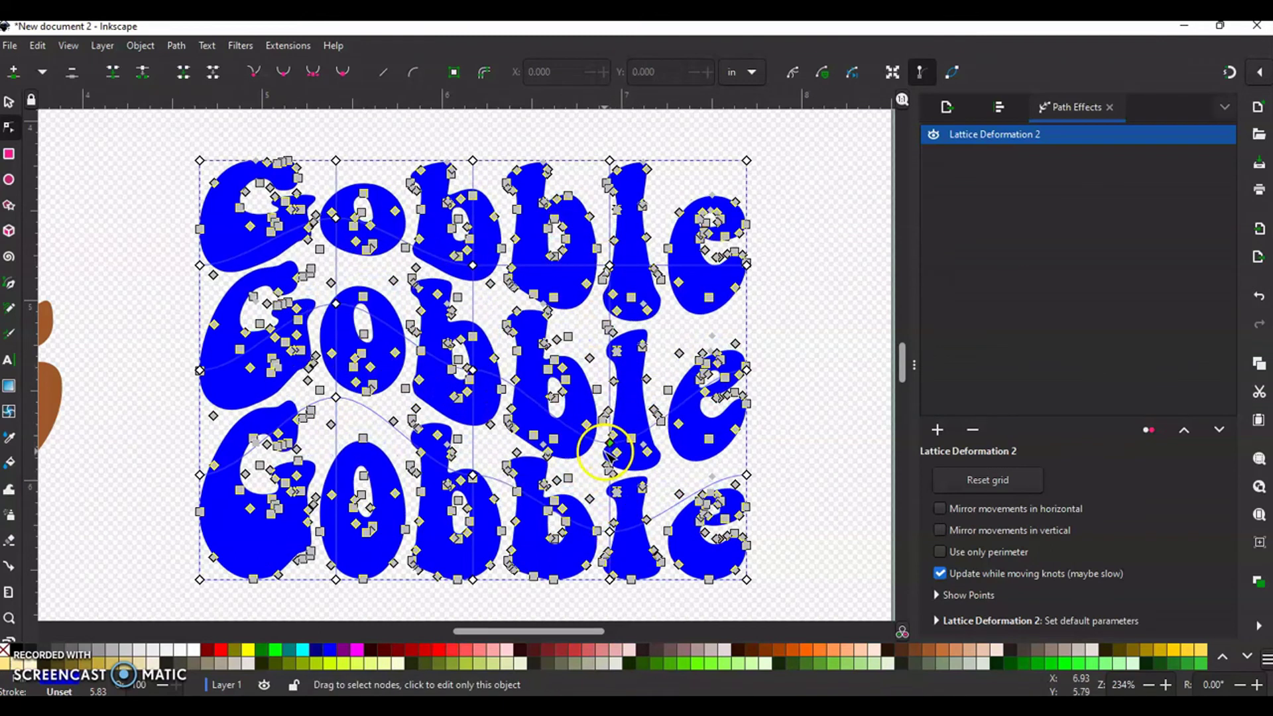
pyautogui.moveTo(610, 265); pyautogui.dragTo(611, 359)
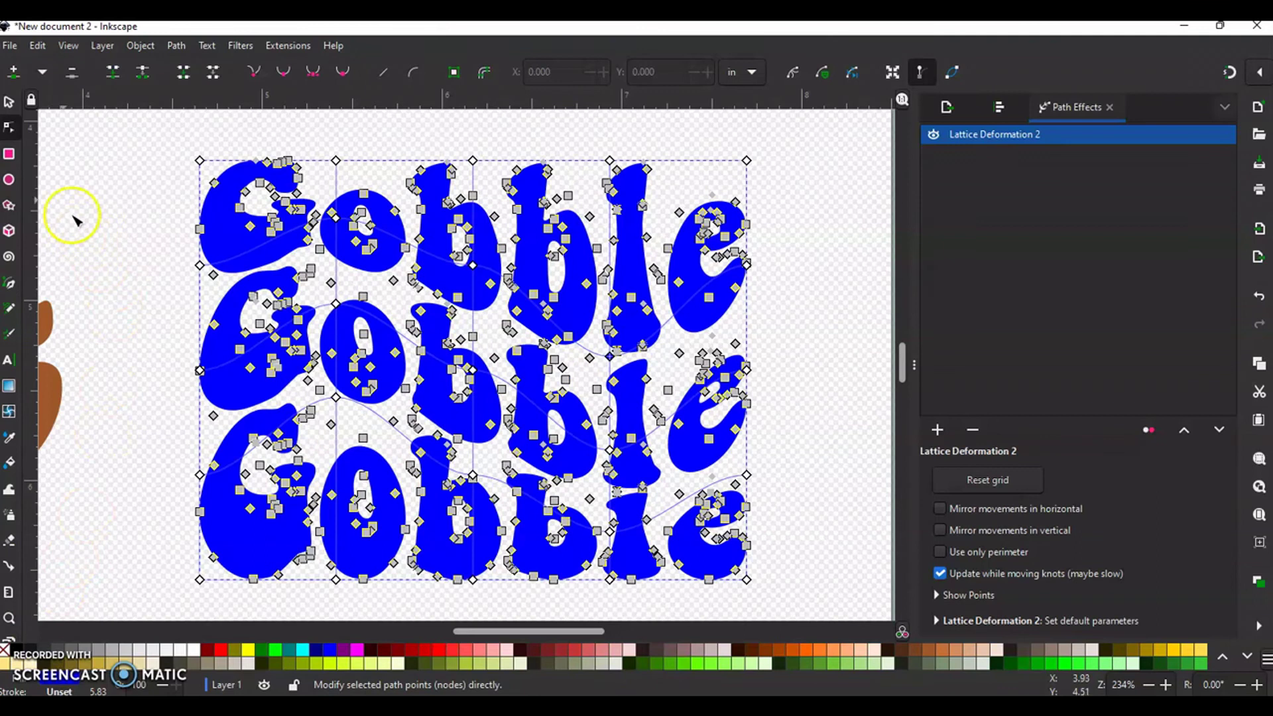
pyautogui.click(9, 102)
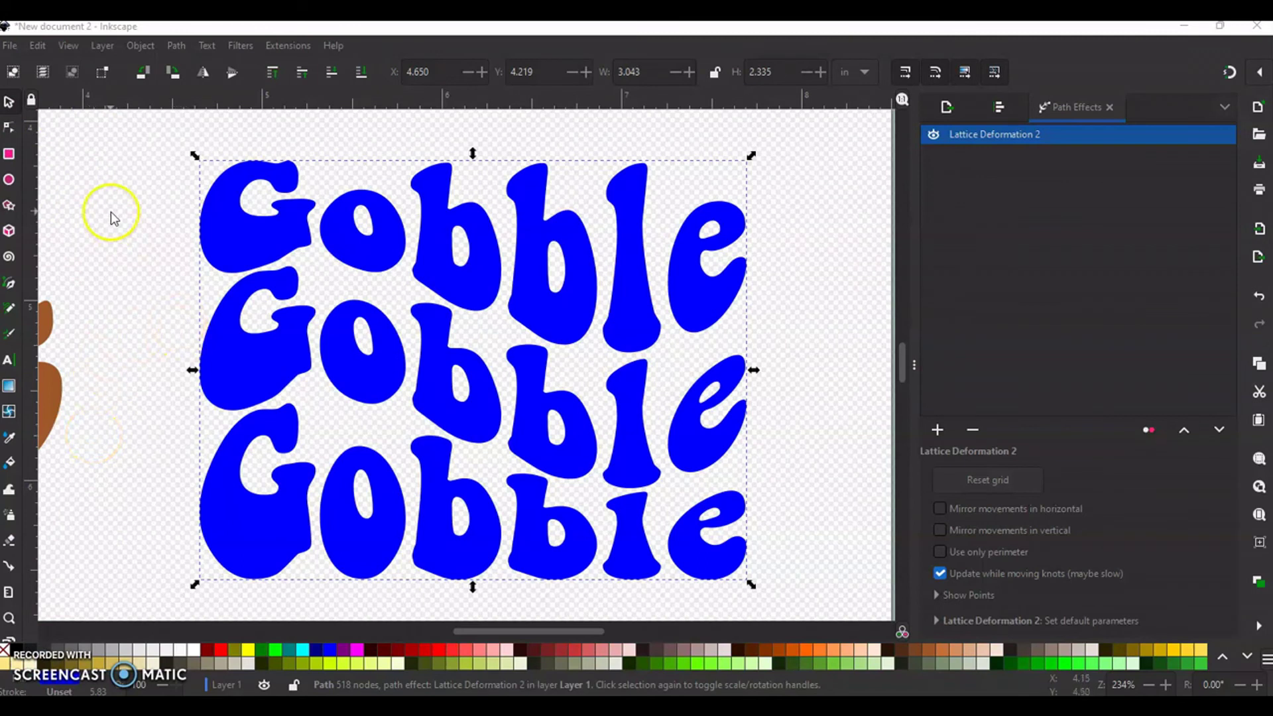
pyautogui.click(221, 228)
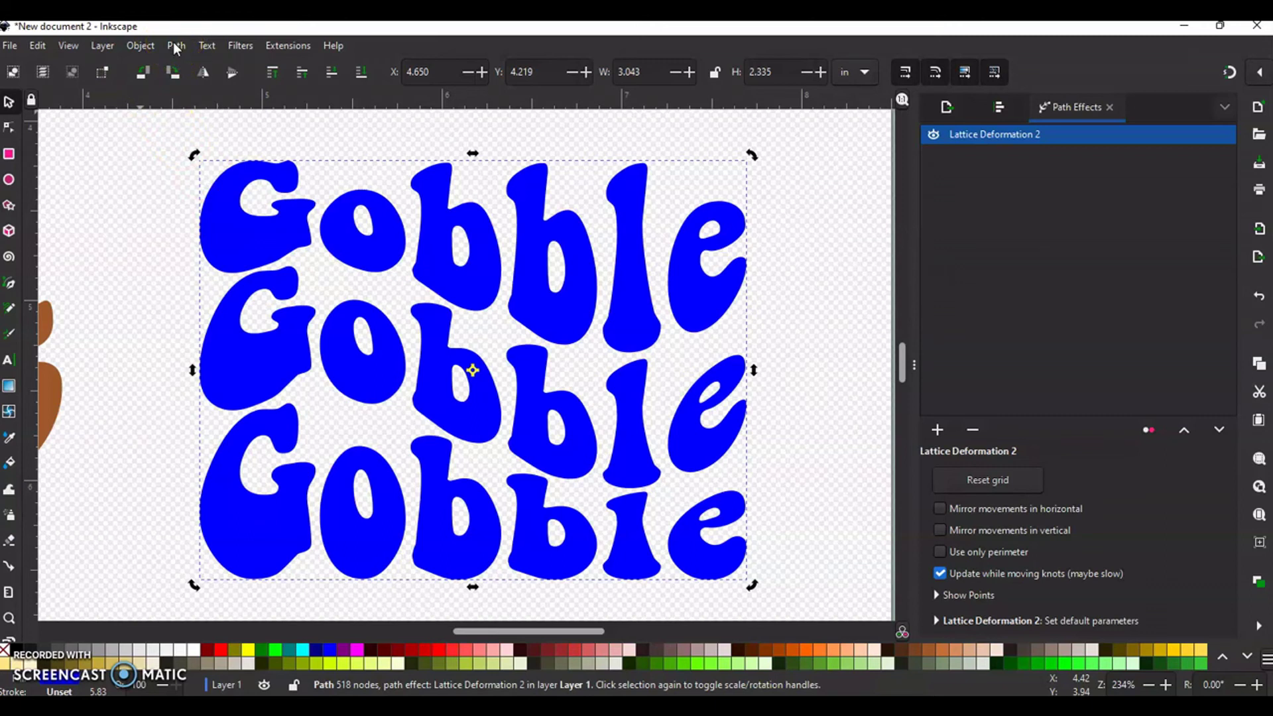
# - Convert the warped Gobble text to a plain path and break it apart into letter pieces
pyautogui.click(131, 134)
pyautogui.click(247, 208)
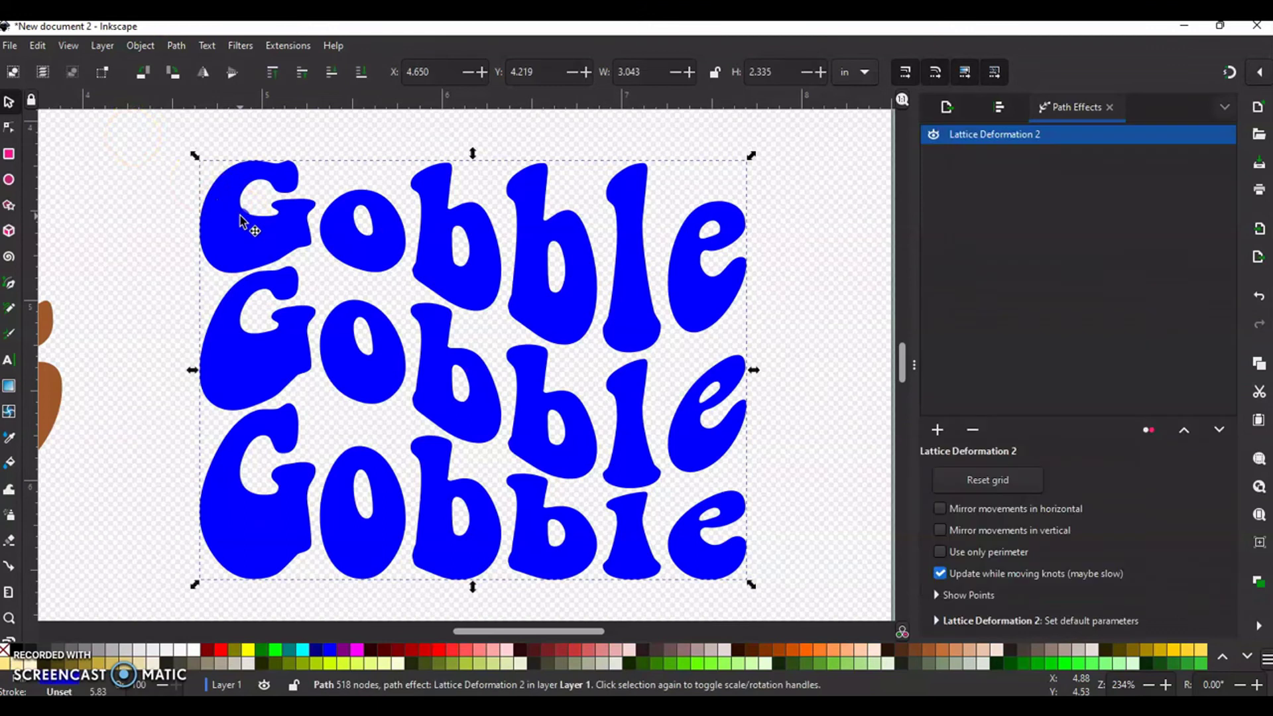
pyautogui.click(180, 46)
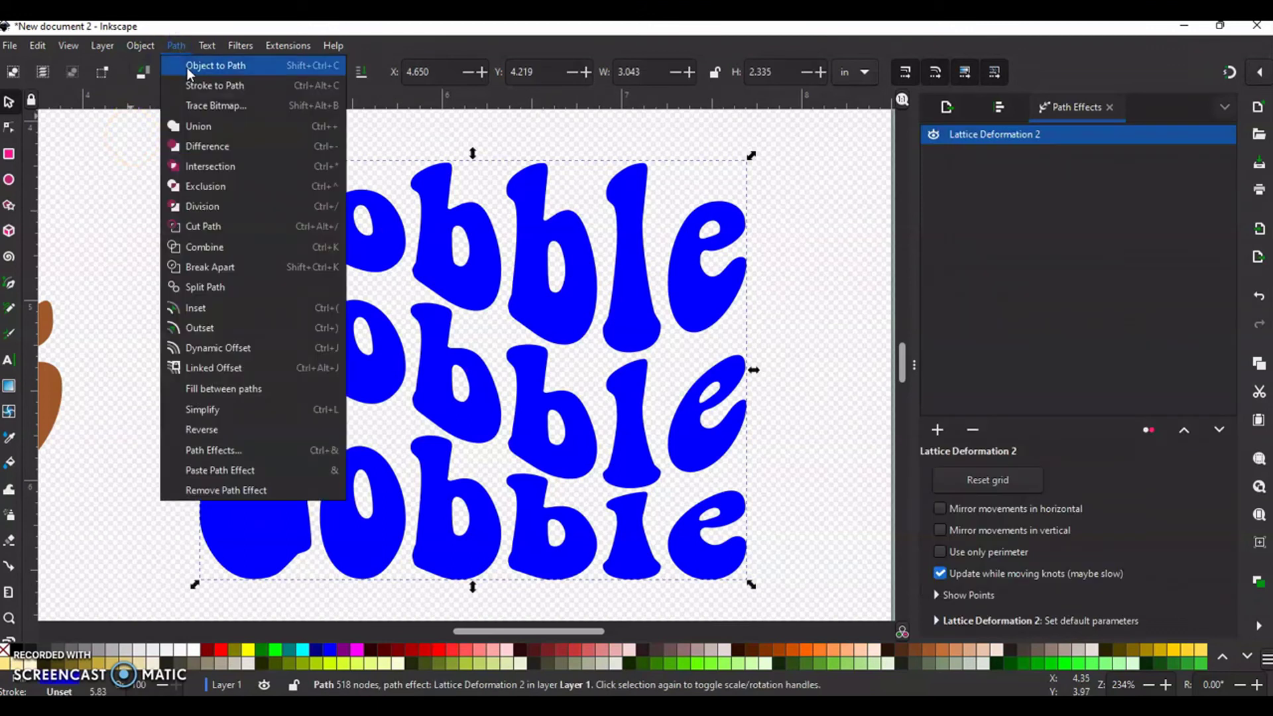
pyautogui.click(187, 67)
pyautogui.click(174, 45)
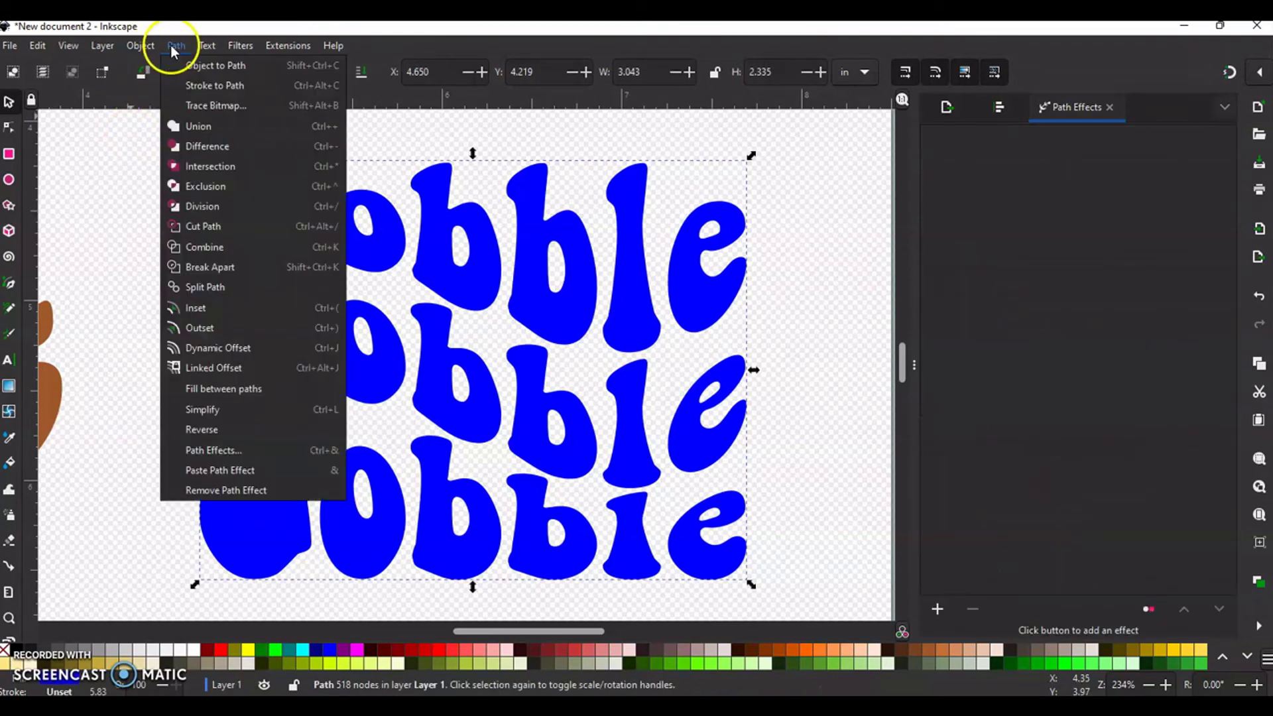
pyautogui.click(196, 267)
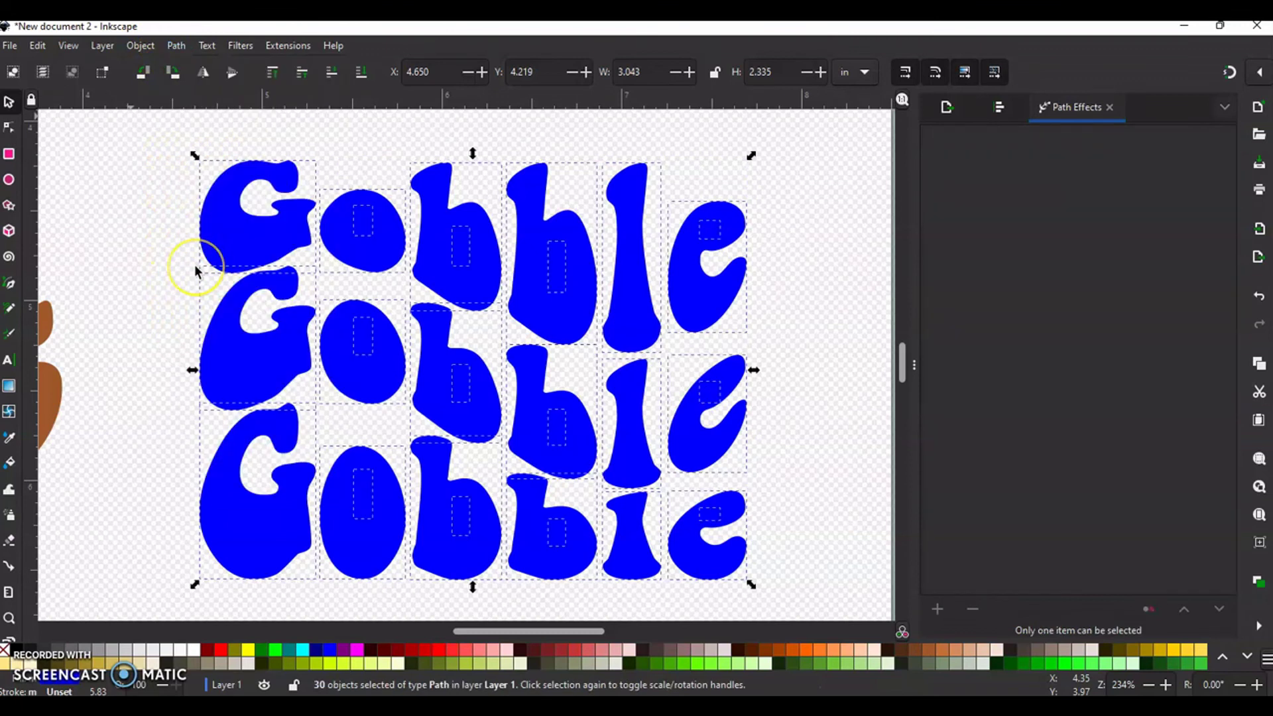
pyautogui.click(144, 175)
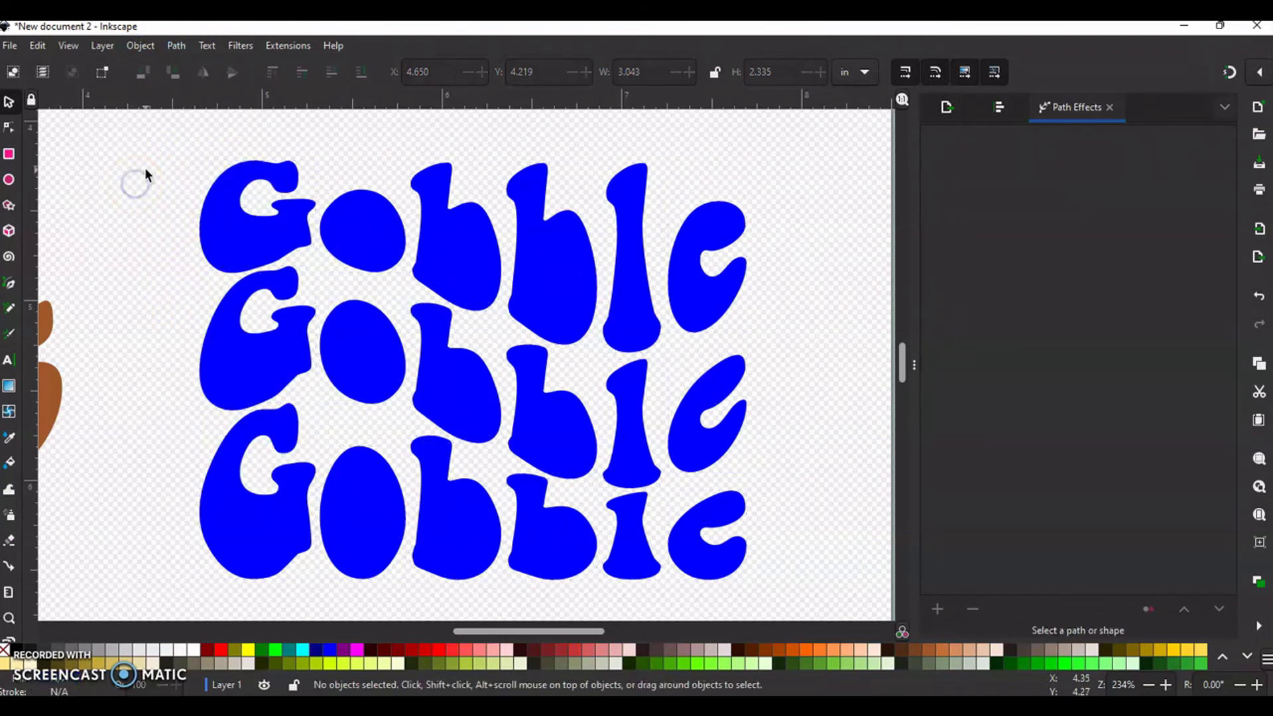
# - Select all 10 pieces of the top Gobble row and combine them into one path
pyautogui.moveTo(184, 141); pyautogui.dragTo(774, 342)
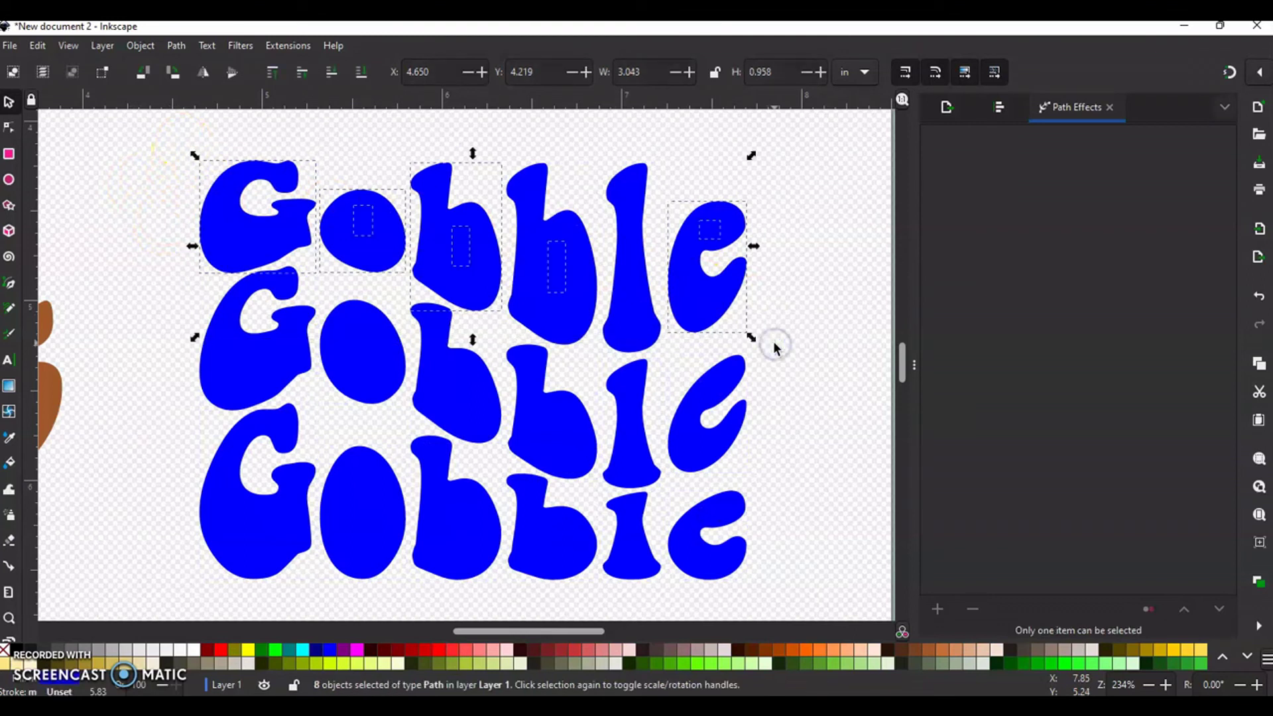
pyautogui.press('shift')
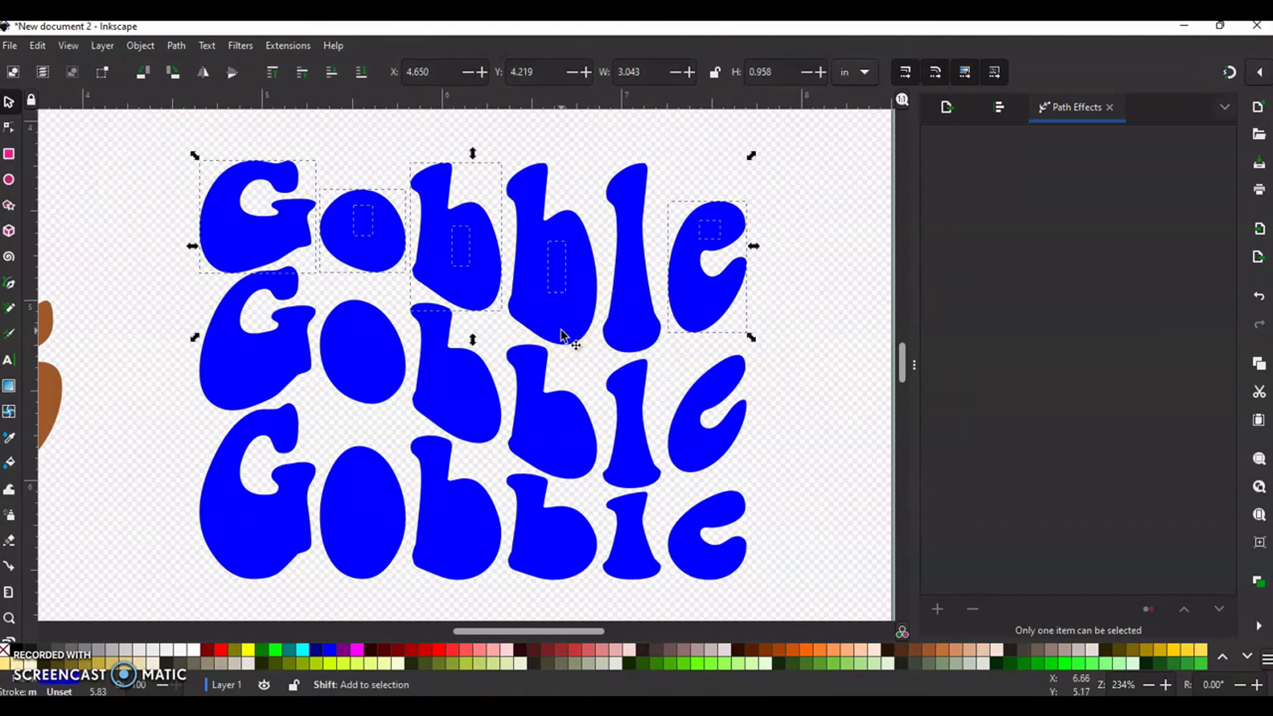
pyautogui.keyDown('shift'); pyautogui.click(563, 334); pyautogui.keyUp('shift')
pyautogui.keyDown('shift'); pyautogui.click(622, 335); pyautogui.keyUp('shift')
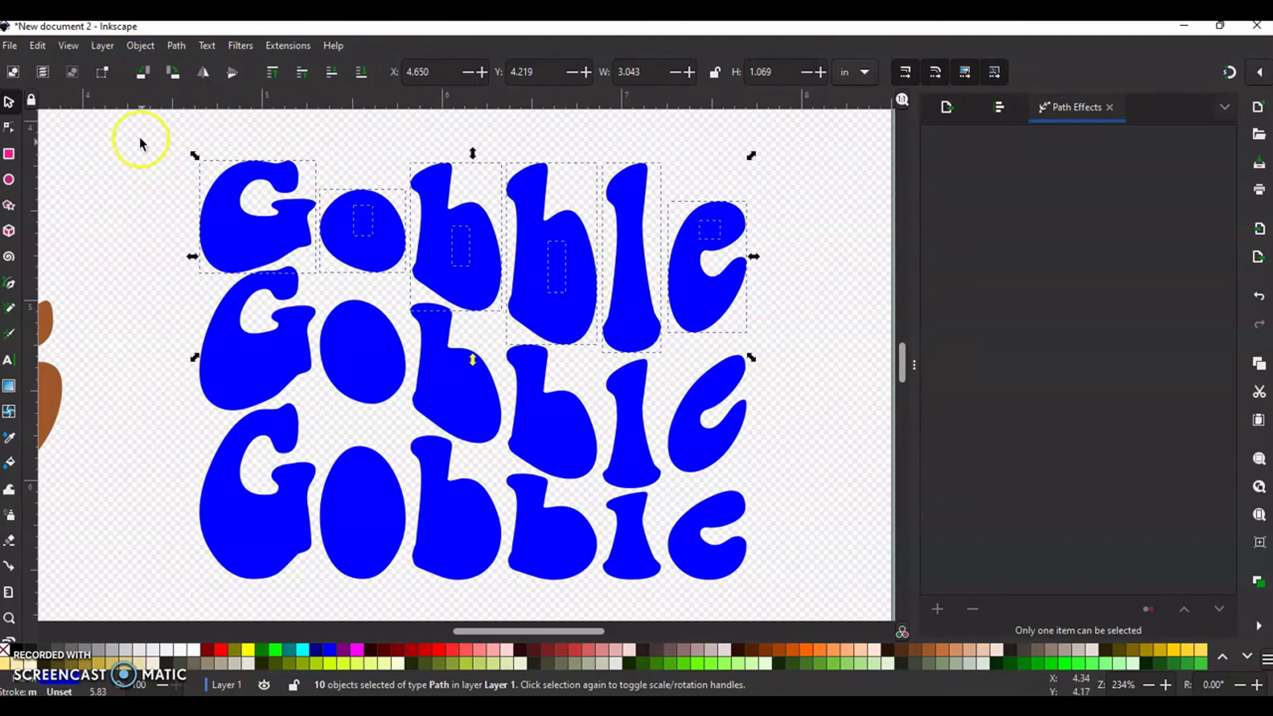
pyautogui.click(175, 46)
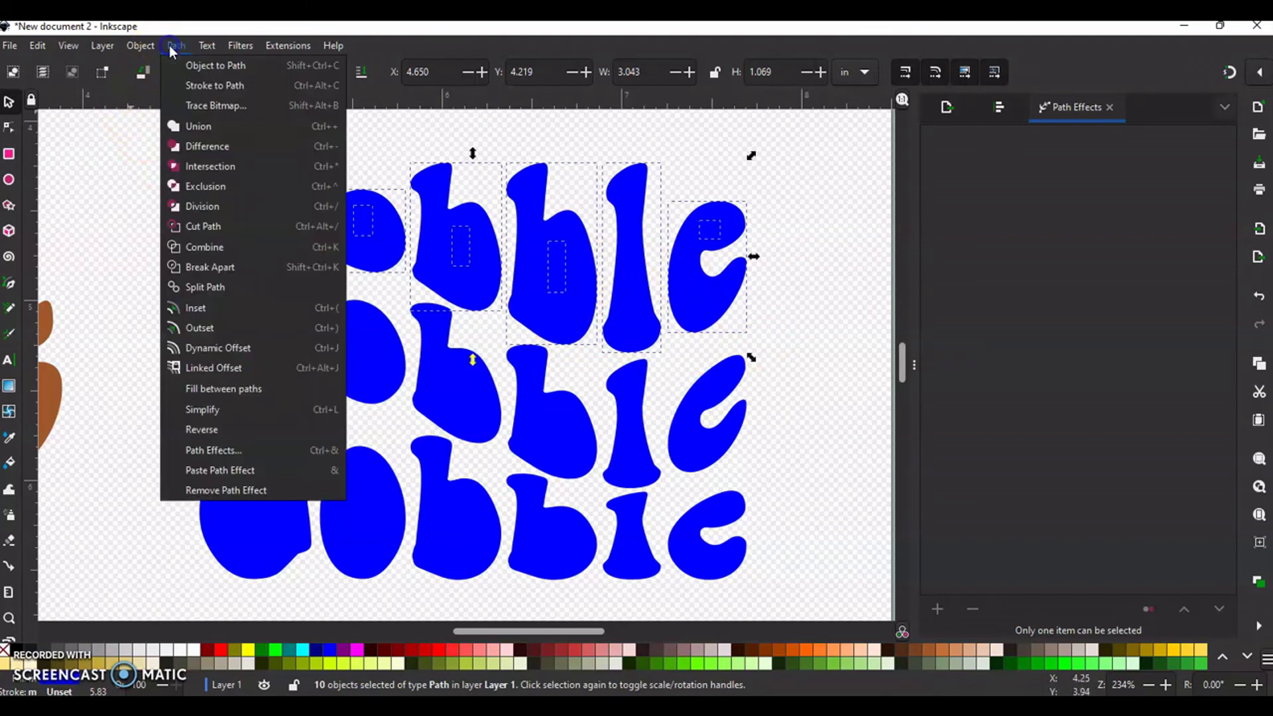
pyautogui.click(222, 248)
# - Select the middle-row Gobble letters, including the missed b, l and e, and combine them
pyautogui.click(143, 316)
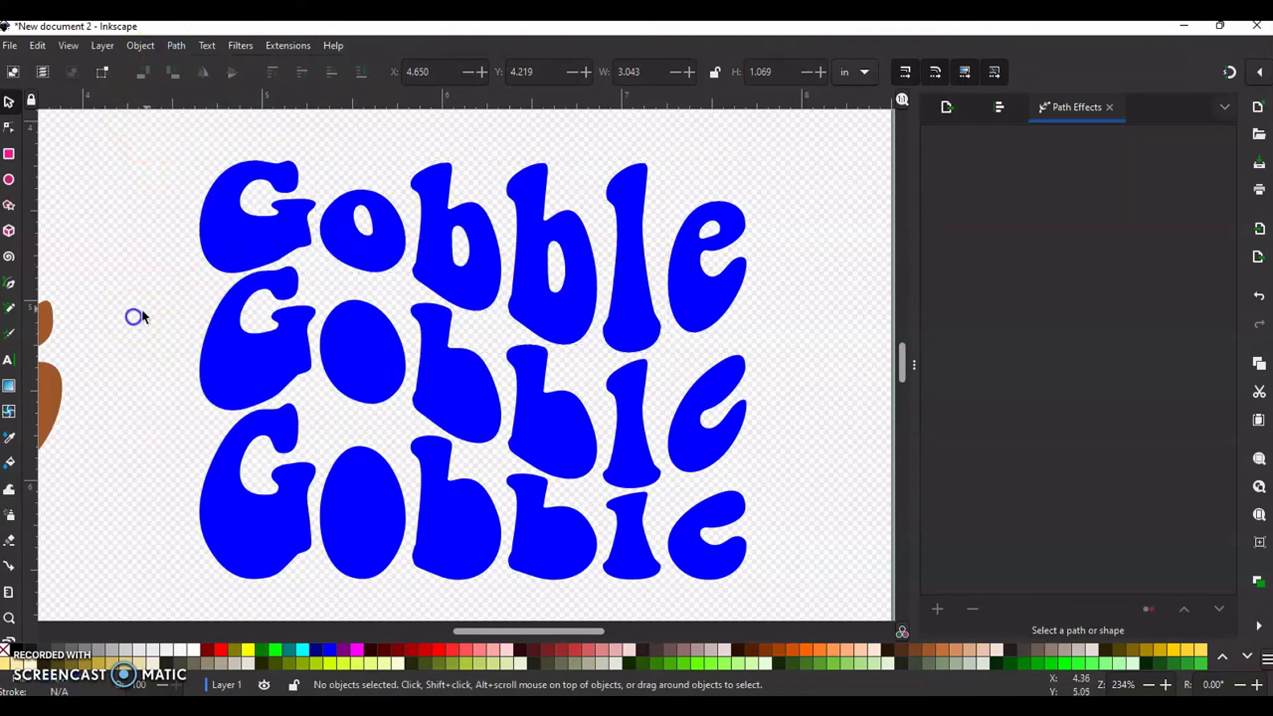
pyautogui.moveTo(181, 257); pyautogui.dragTo(778, 471)
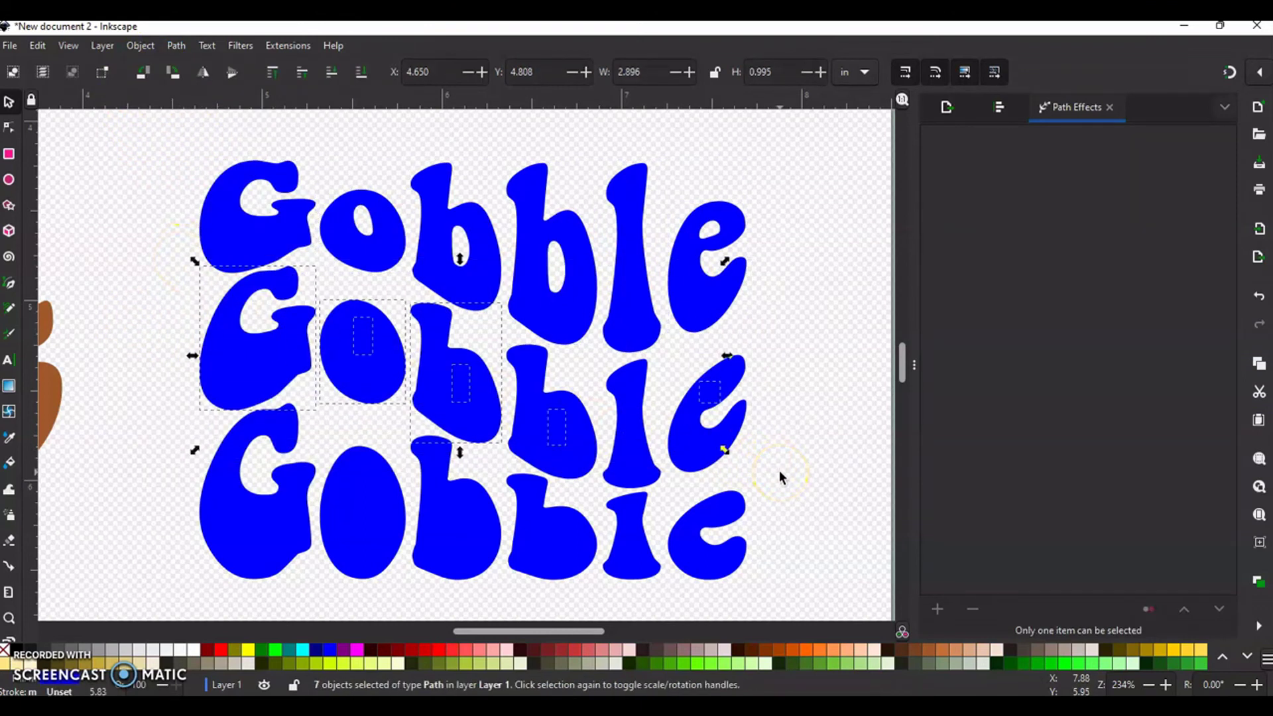
pyautogui.keyDown('shift'); pyautogui.click(576, 469); pyautogui.keyUp('shift')
pyautogui.keyDown('shift'); pyautogui.click(631, 464); pyautogui.keyUp('shift')
pyautogui.keyDown('shift'); pyautogui.click(694, 457); pyautogui.keyUp('shift')
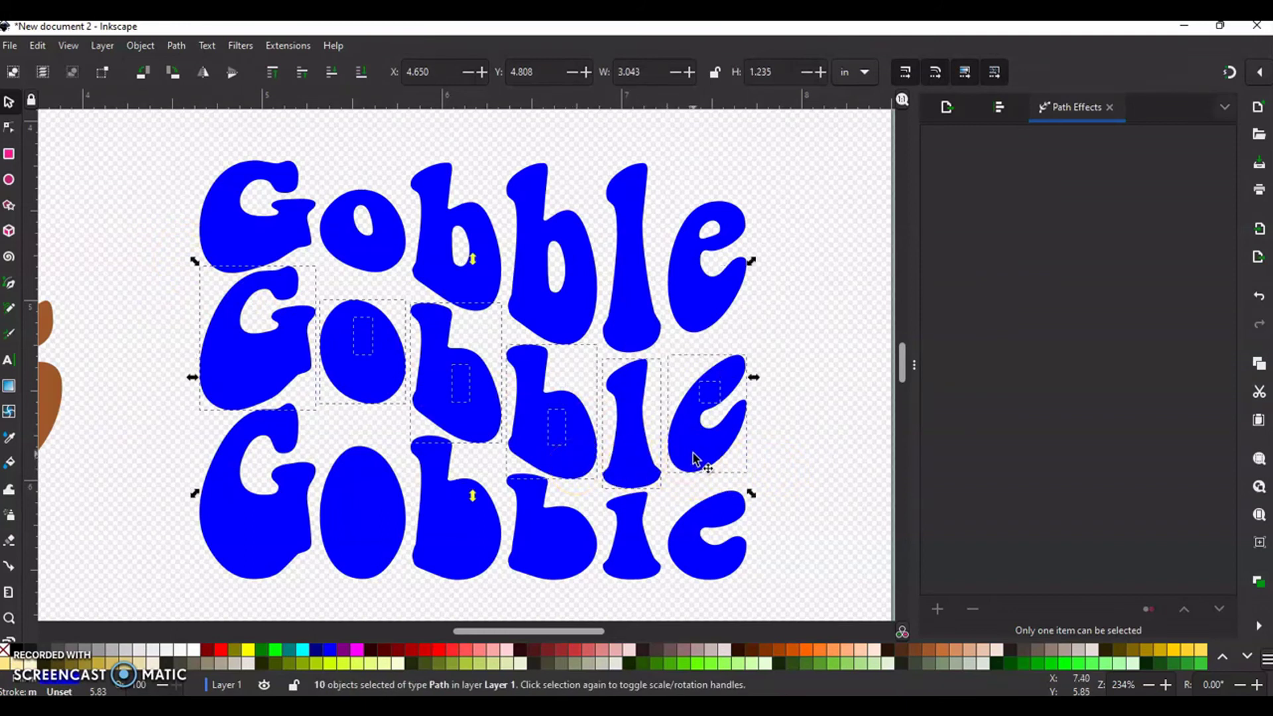
pyautogui.click(175, 45)
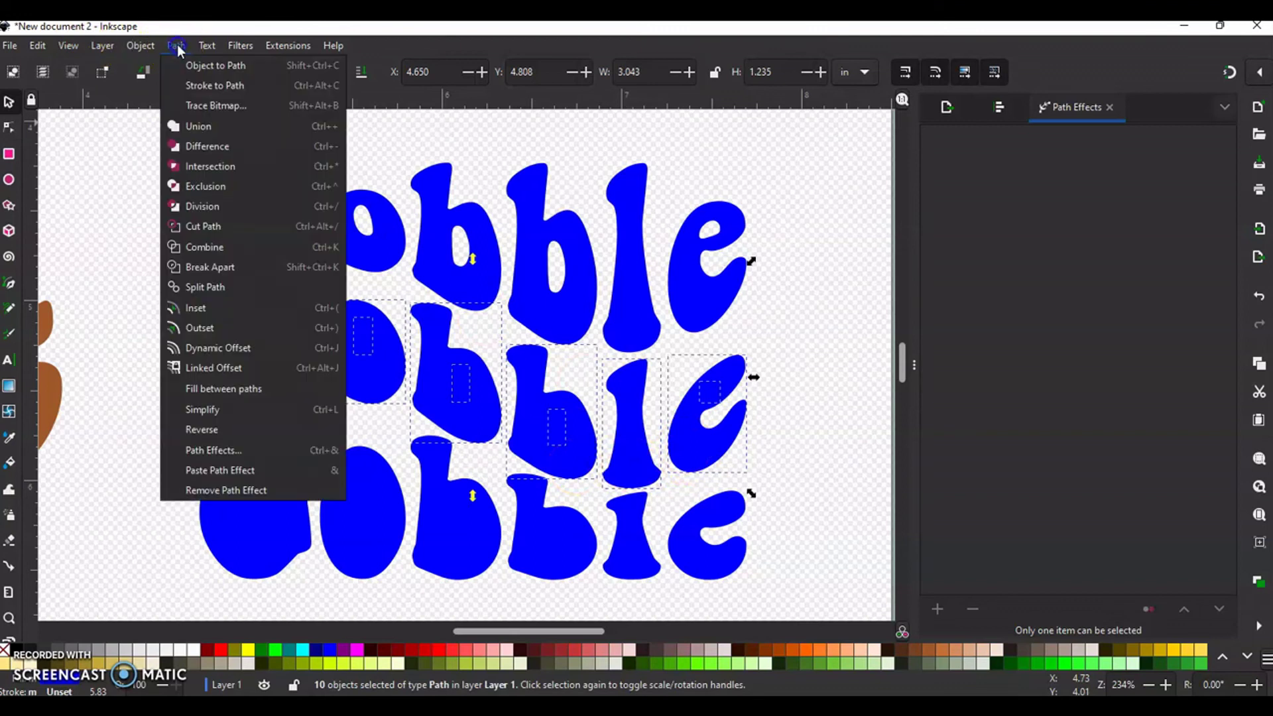
pyautogui.click(201, 248)
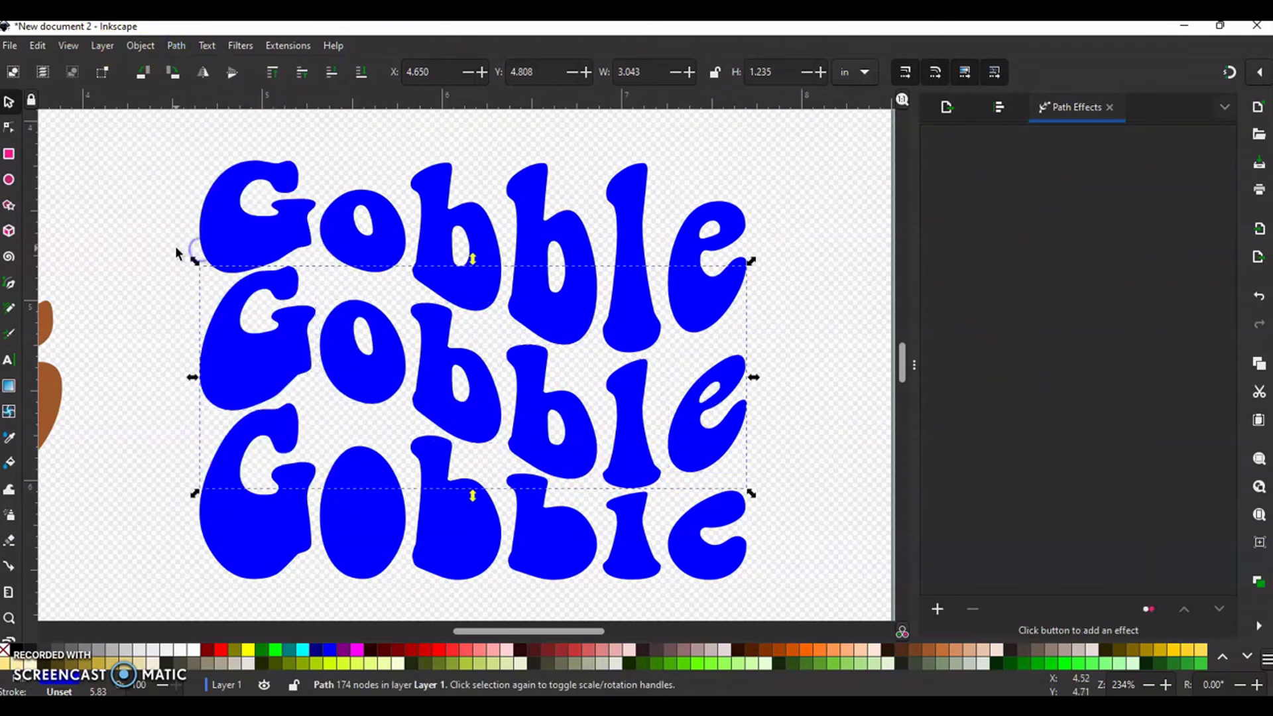
# - Combine the bottom Gobble row's letters into one path
pyautogui.click(165, 396)
pyautogui.moveTo(183, 385); pyautogui.dragTo(786, 603)
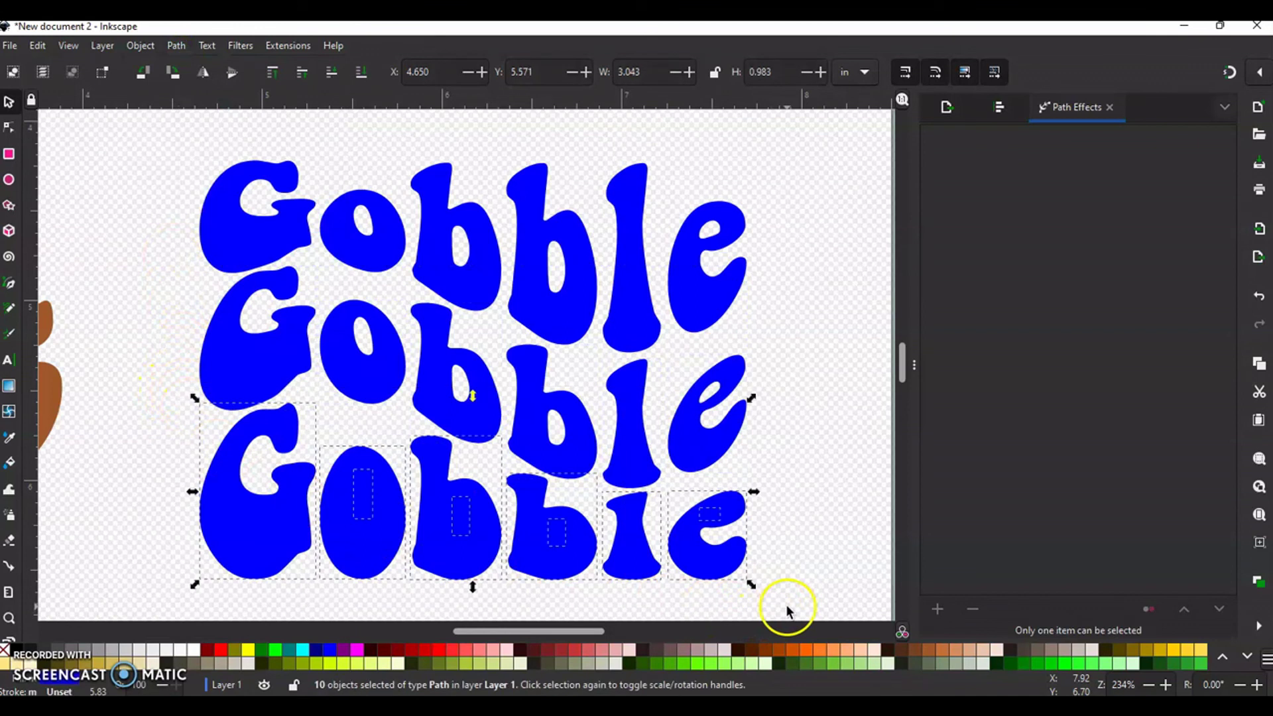
pyautogui.click(176, 45)
pyautogui.click(213, 249)
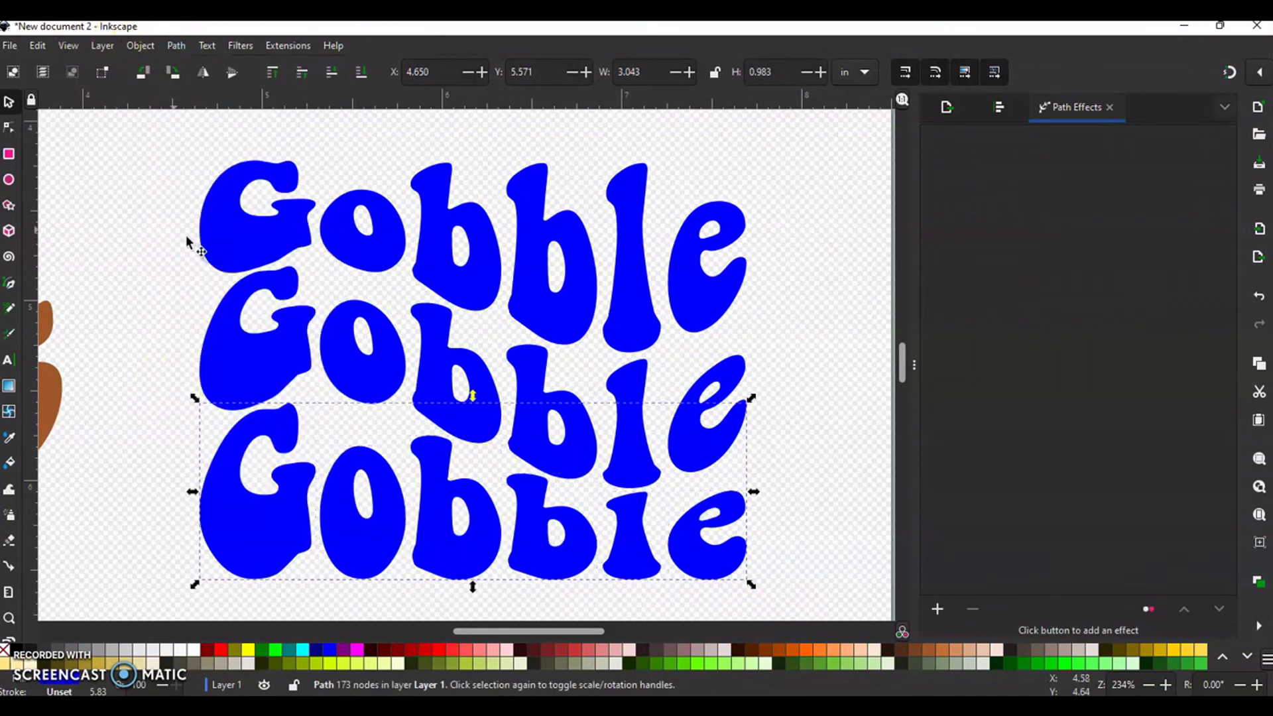
pyautogui.click(133, 186)
pyautogui.click(242, 207)
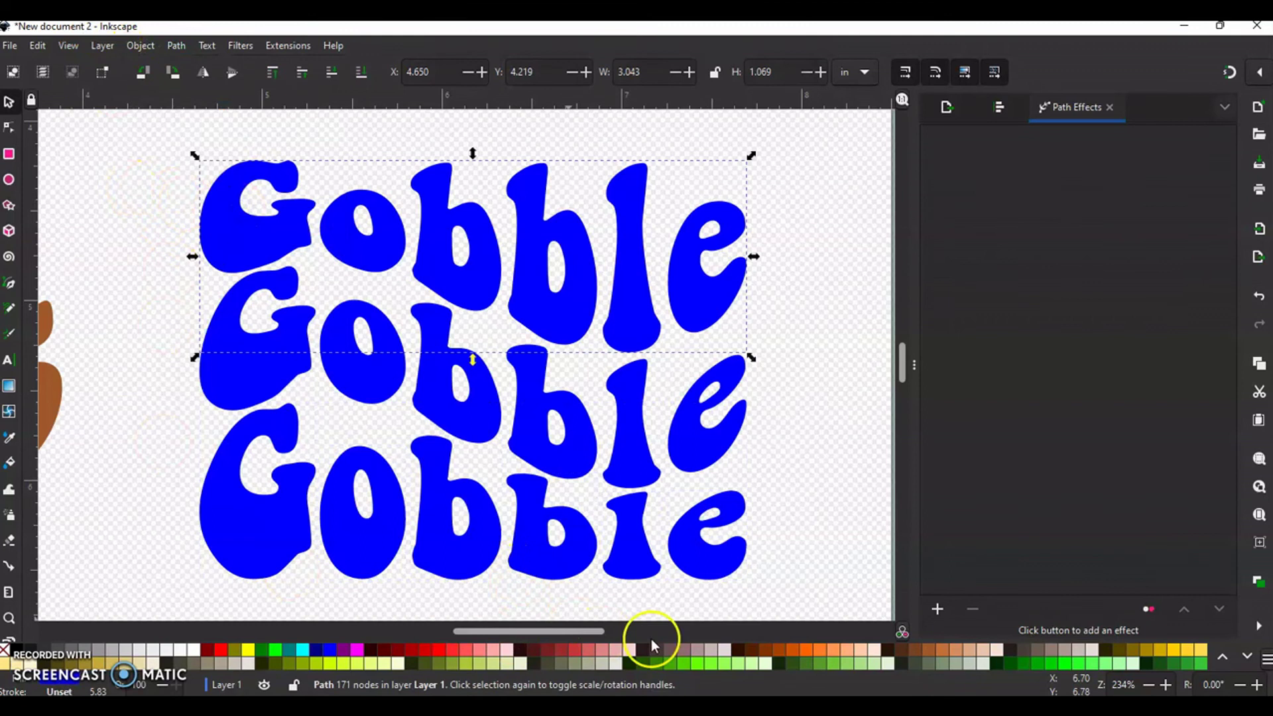
# - Fill the Gobble rows #FF7F2A on top, #FF6600 in the middle and #D45500 at the bottom
pyautogui.click(818, 650)
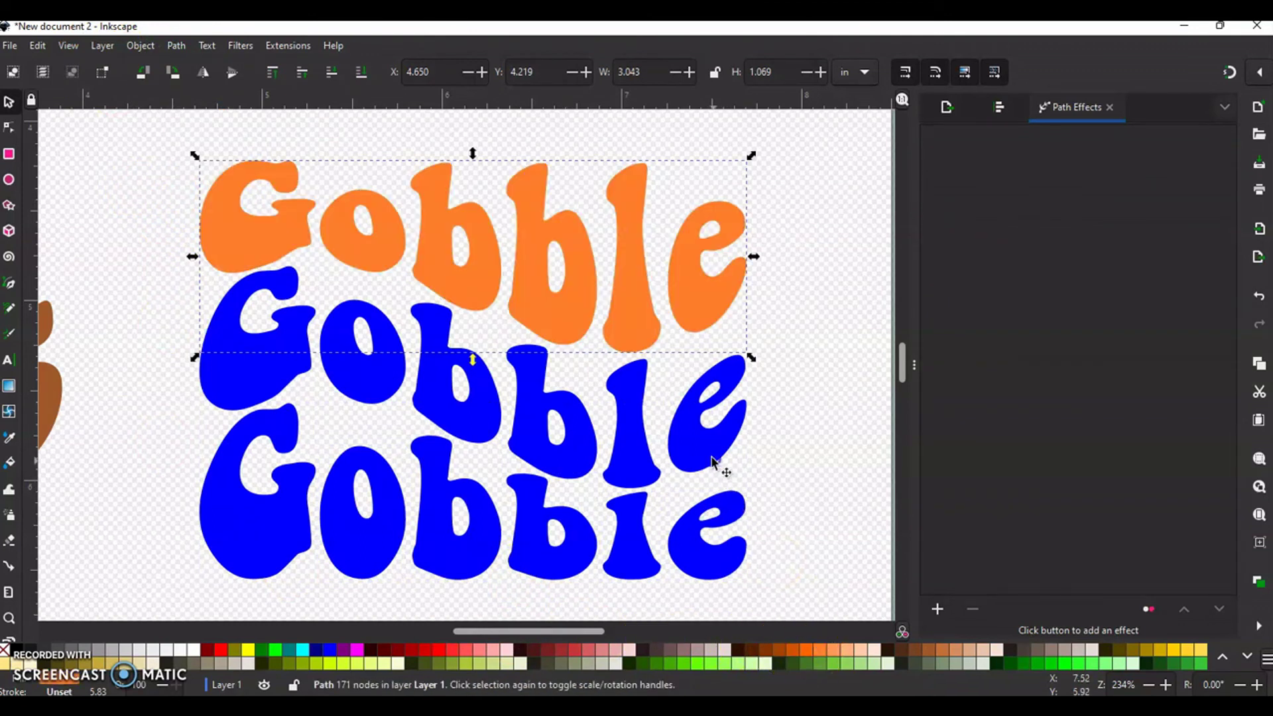
pyautogui.click(722, 465)
pyautogui.click(809, 651)
pyautogui.click(696, 527)
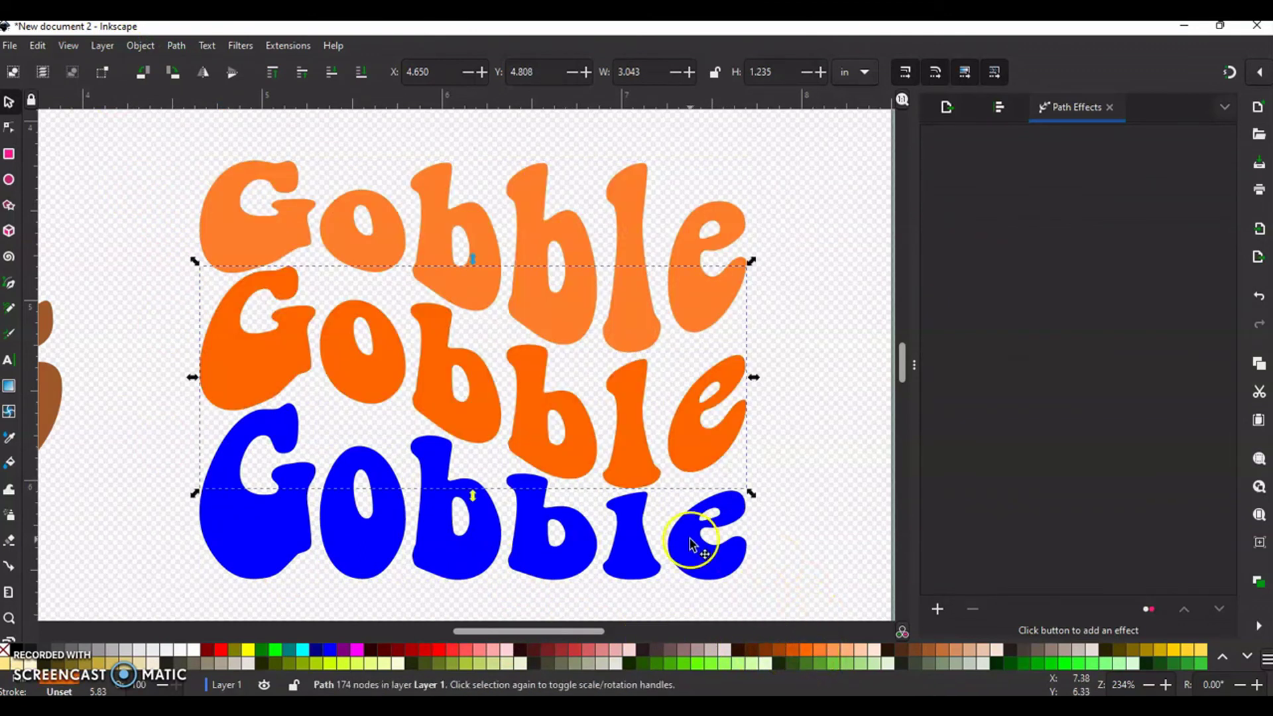
pyautogui.click(793, 651)
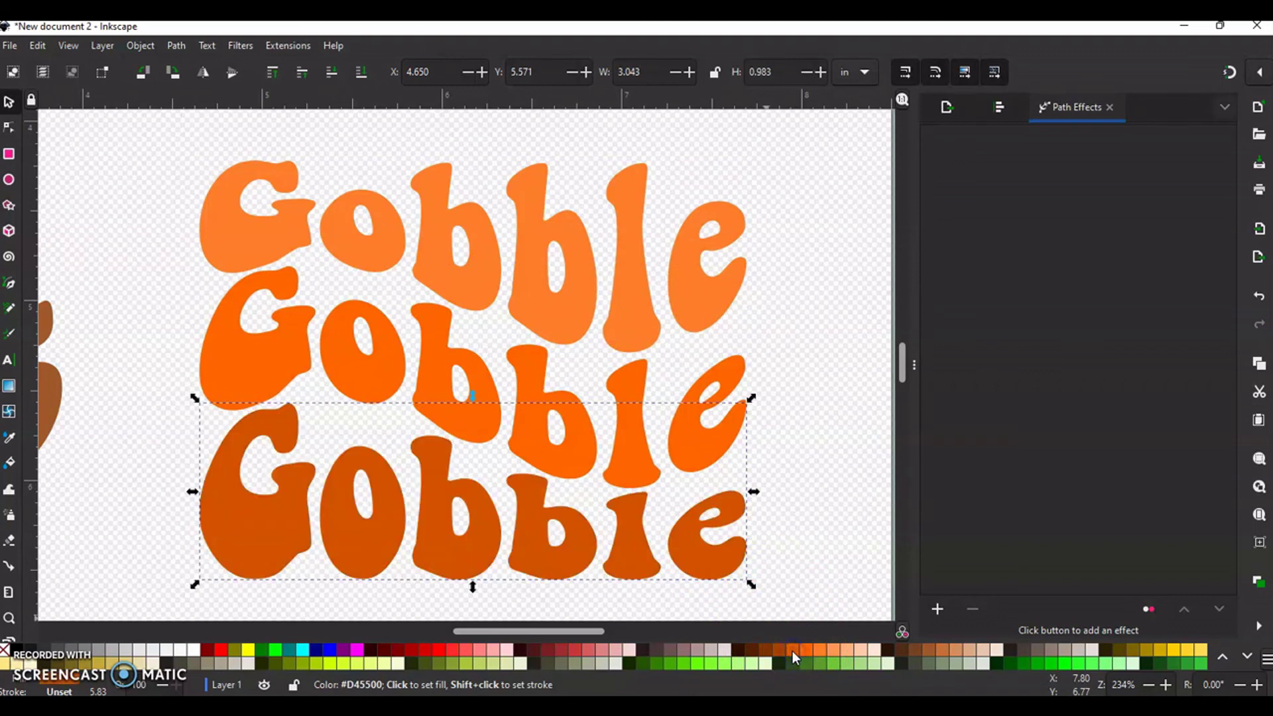
pyautogui.click(801, 527)
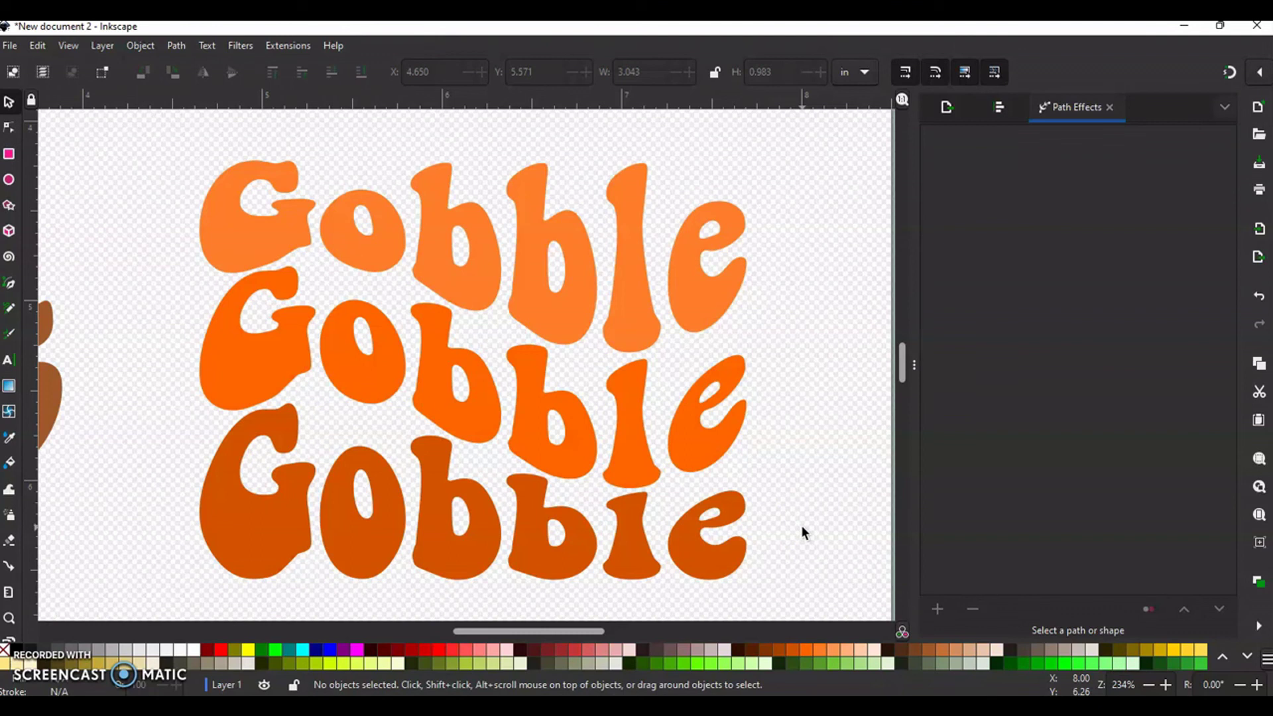
pyautogui.click(858, 552)
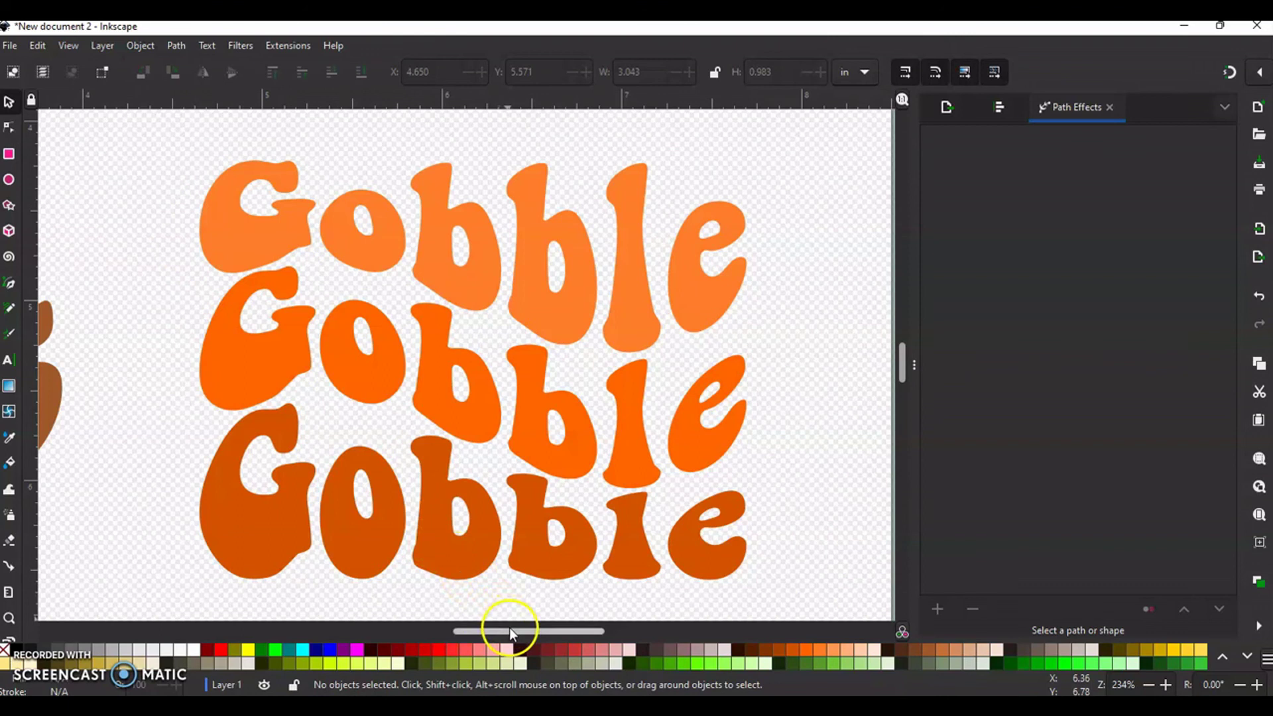
# - Scroll left and zoom to page width to show both designs side by side
pyautogui.moveTo(508, 629); pyautogui.dragTo(463, 627)
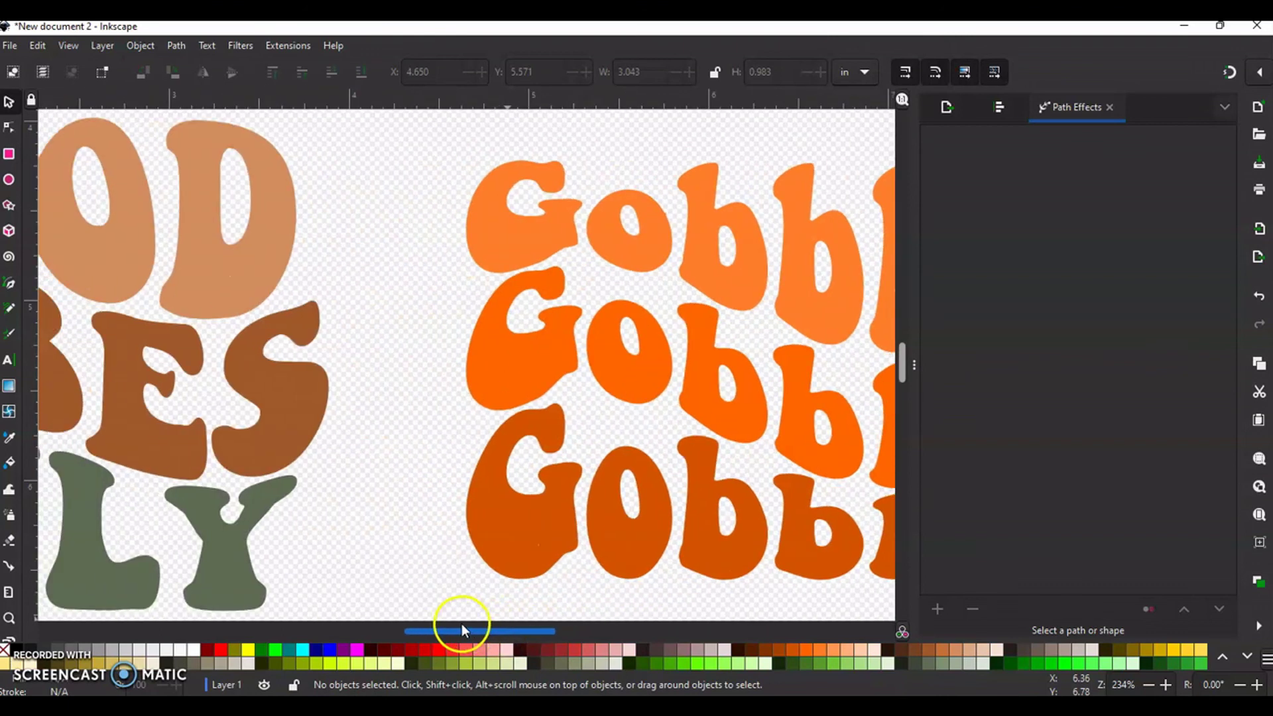
pyautogui.click(65, 45)
pyautogui.moveTo(72, 64)
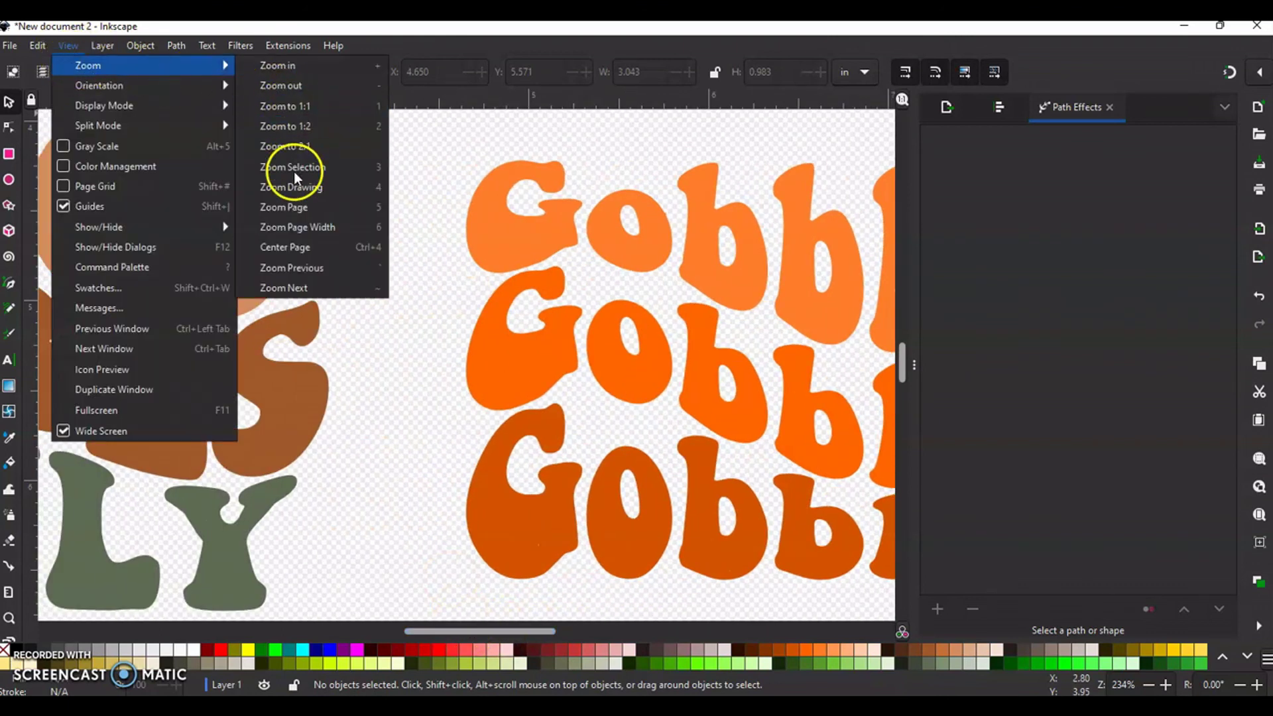
pyautogui.click(296, 226)
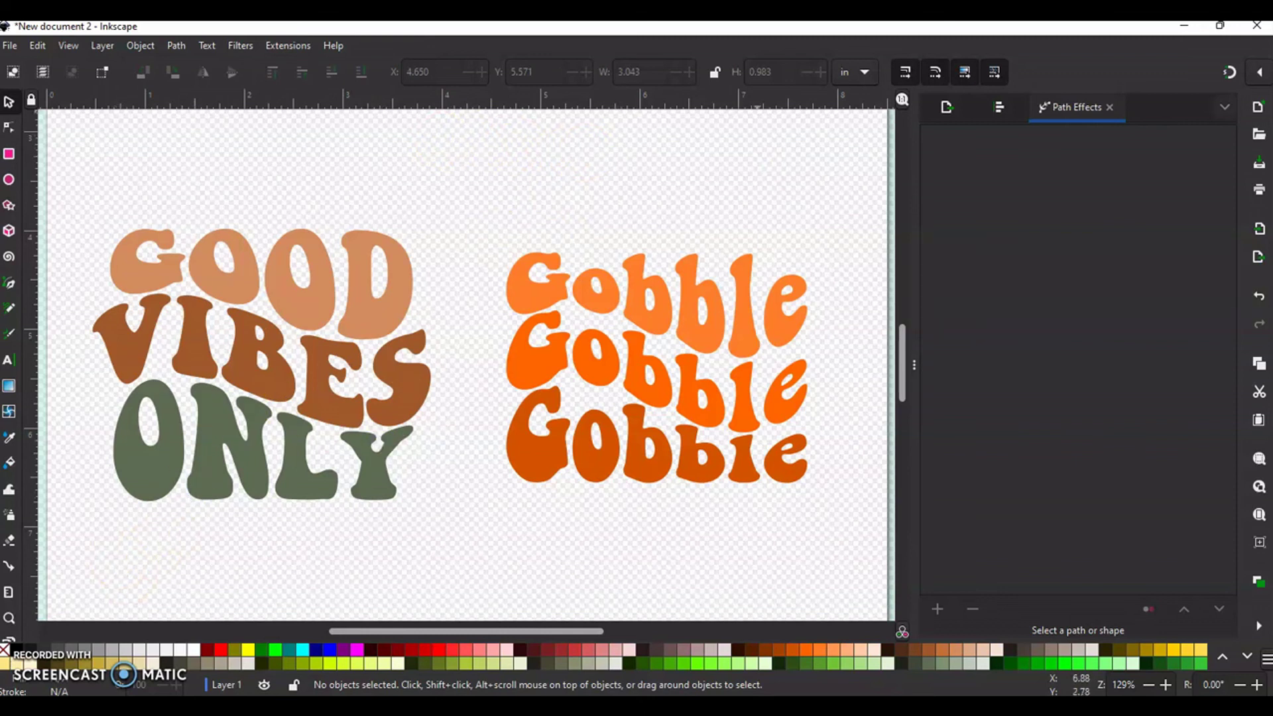
# - Minimize Inkscape to reveal the Windows desktop with the finished retro lettering designs
pyautogui.click(1189, 28)
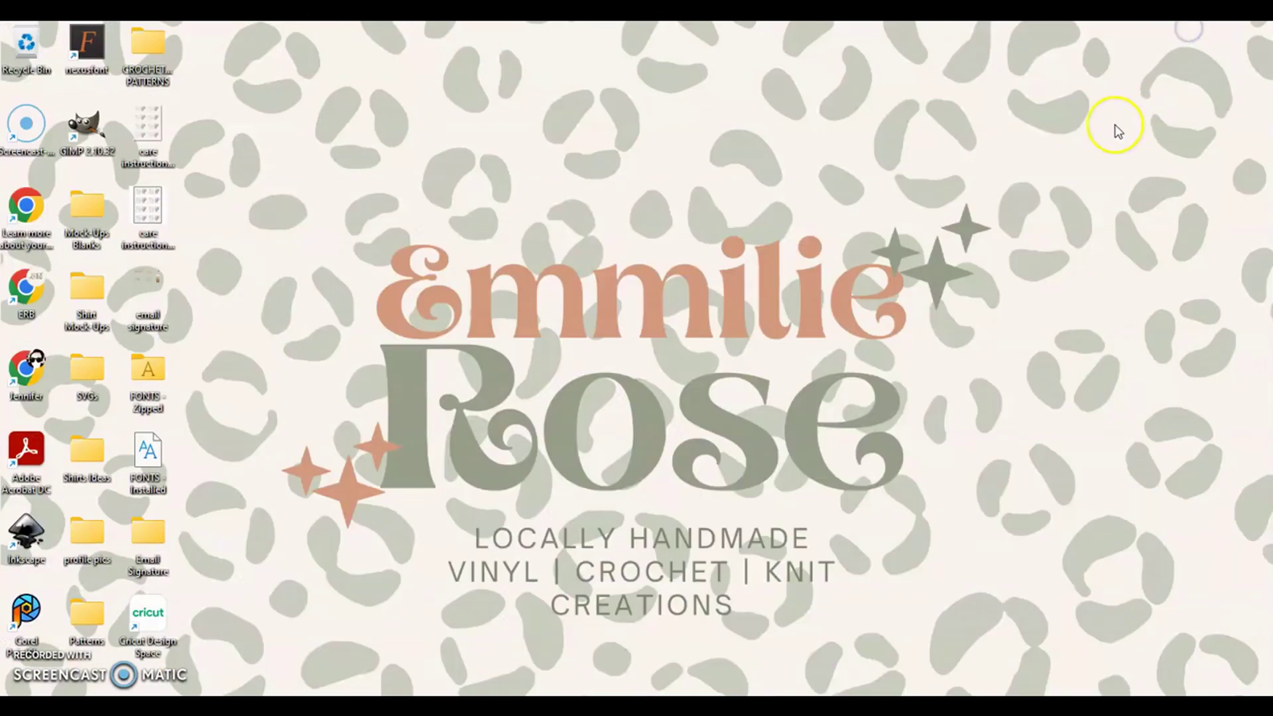